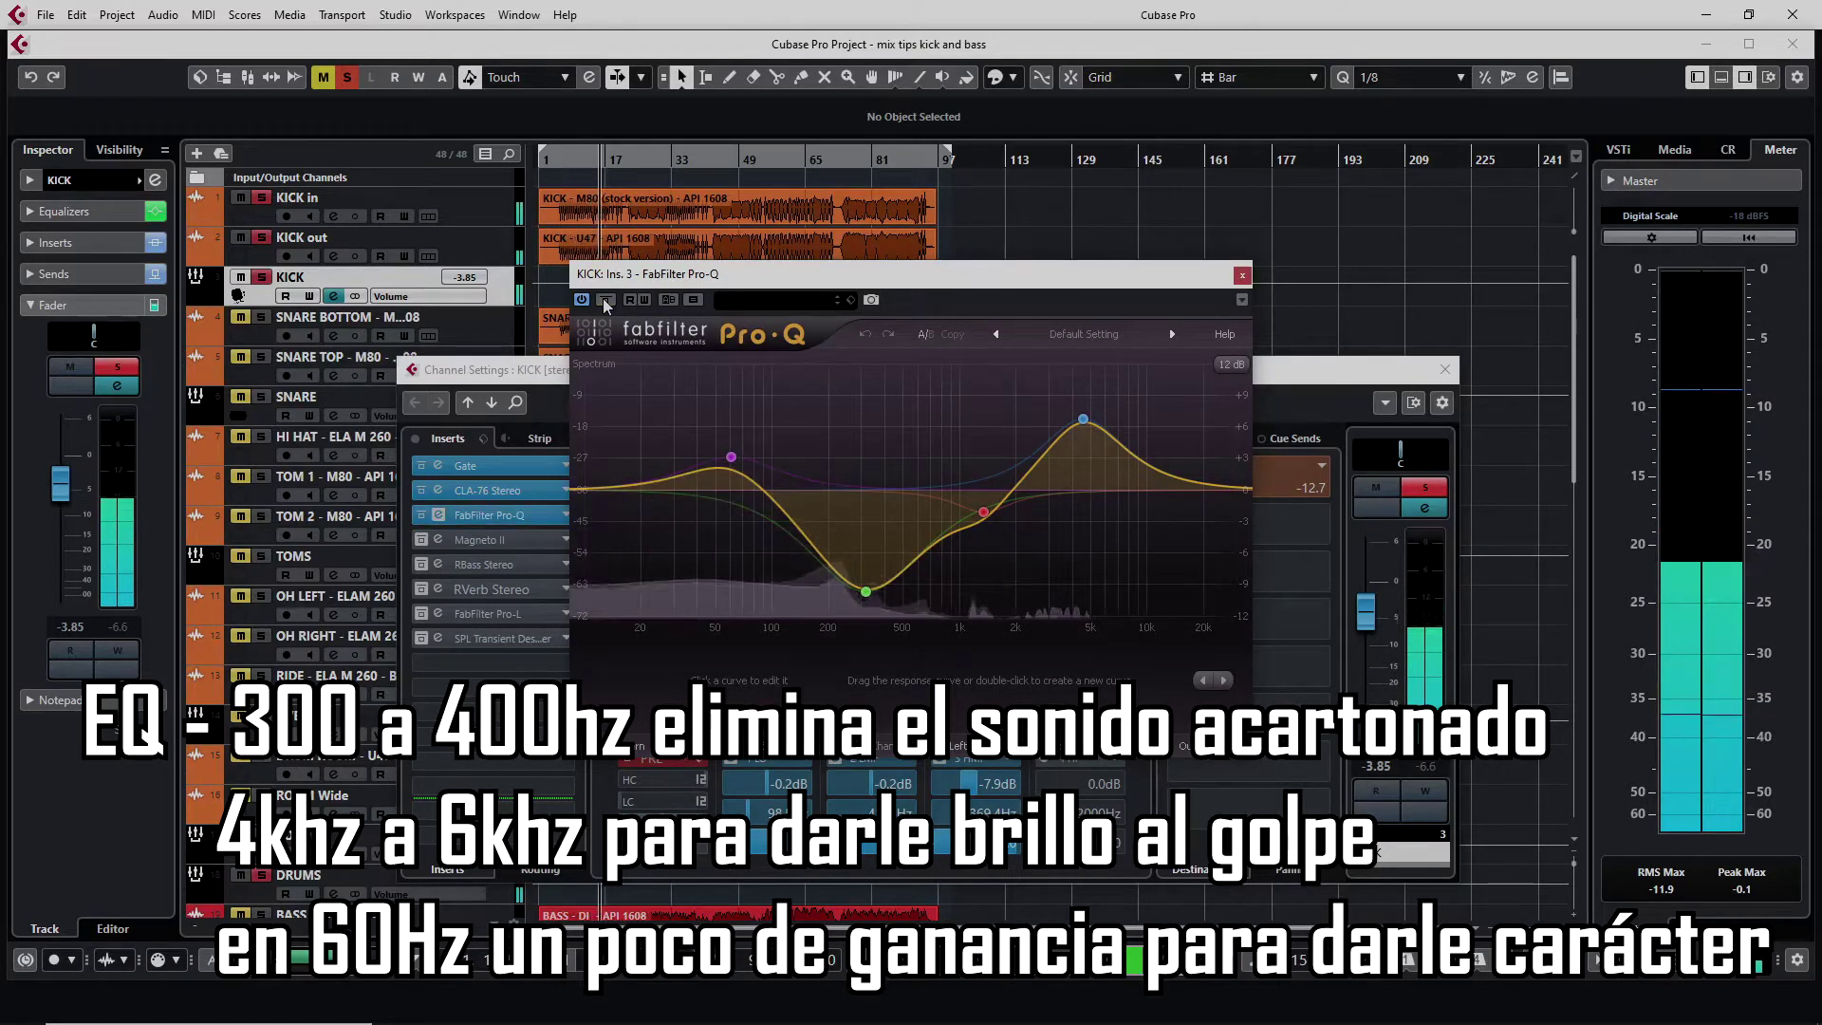
Close the kick's FabFilter Pro-Q window and activate the Magneto II saturation insert, playing the kick through it.
{"action": "left_click", "coordinate": [1242, 275]}
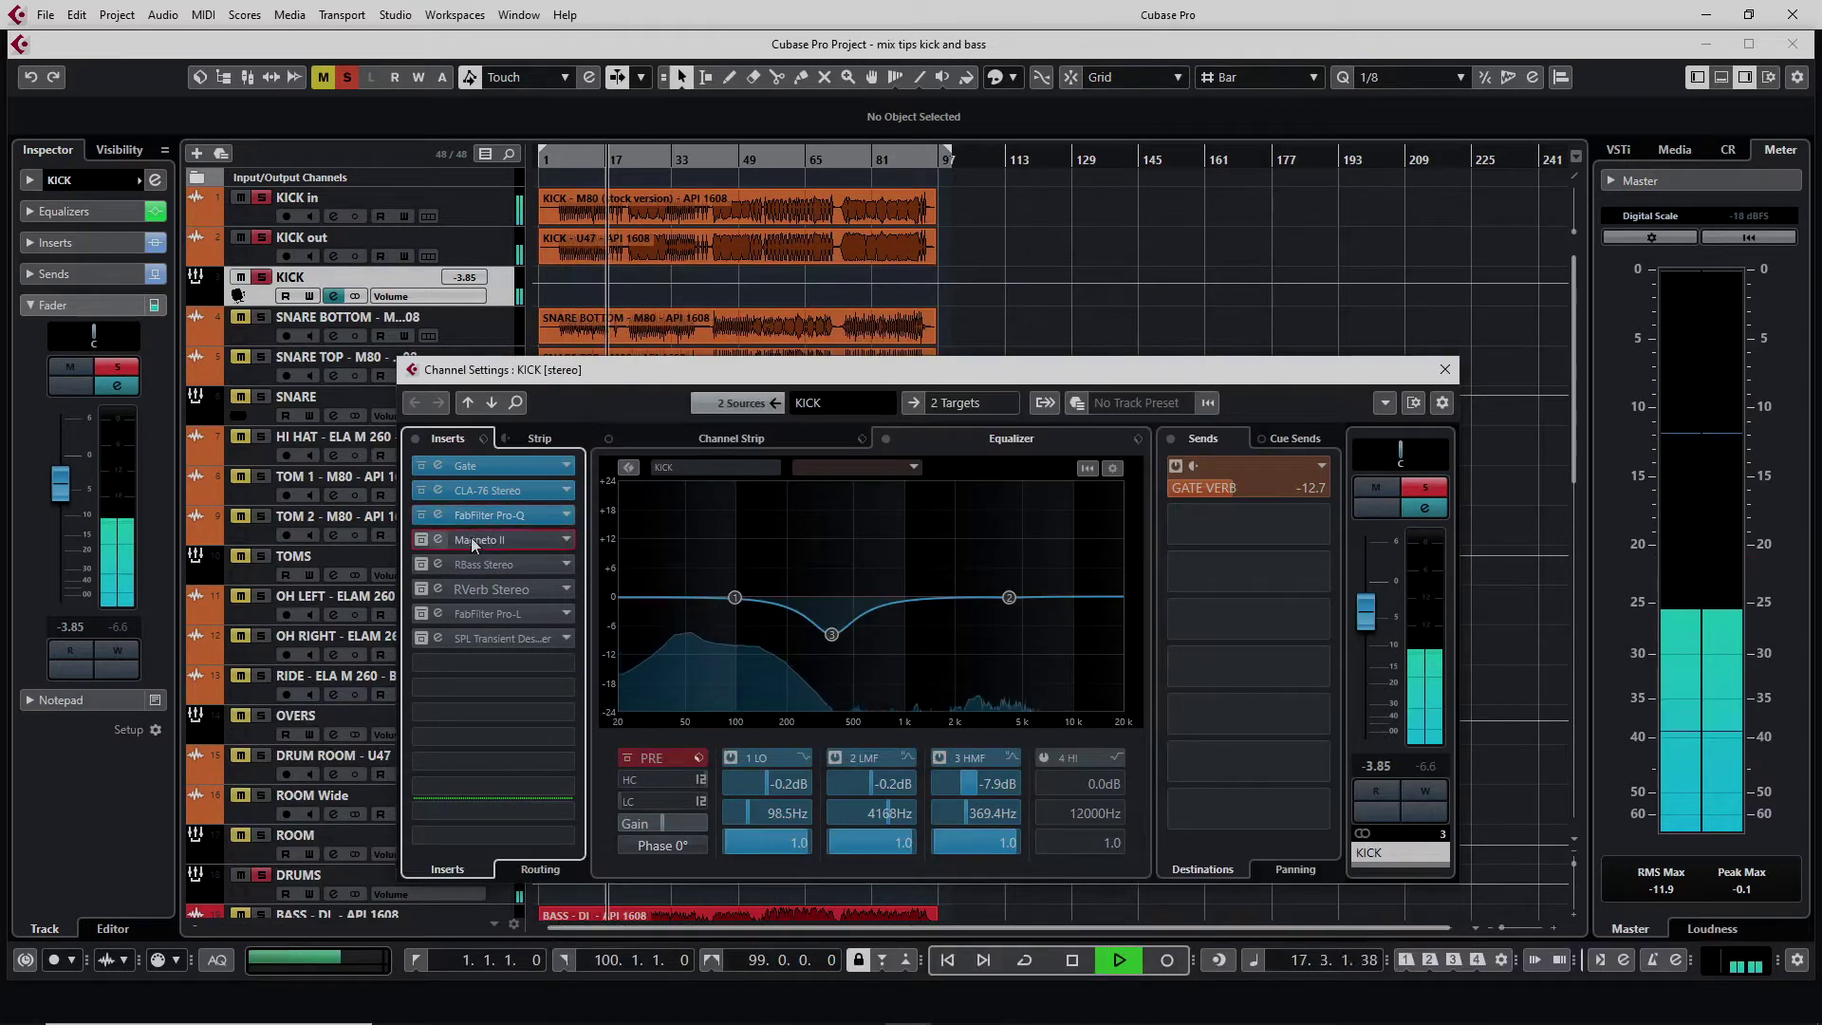
{"action": "left_click", "coordinate": [470, 538]}
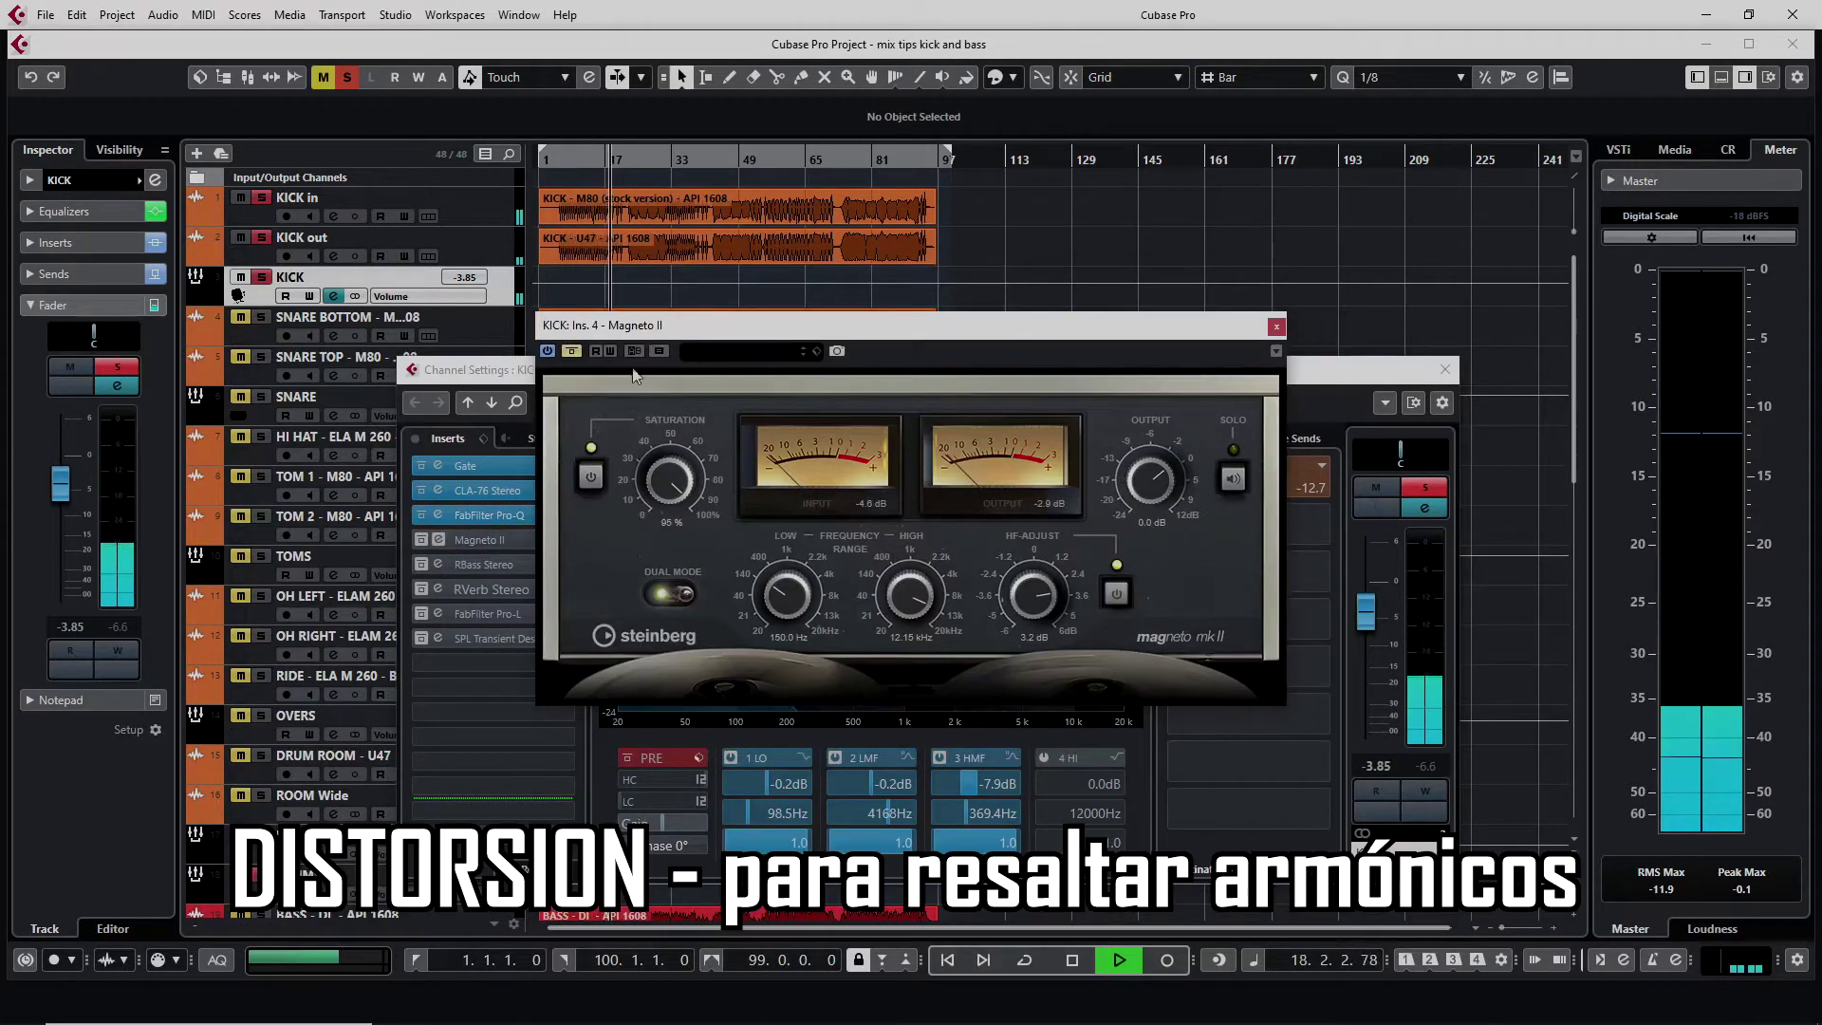
{"action": "left_click", "coordinate": [570, 351]}
{"action": "key", "text": "space"}
{"action": "key", "text": "space"}
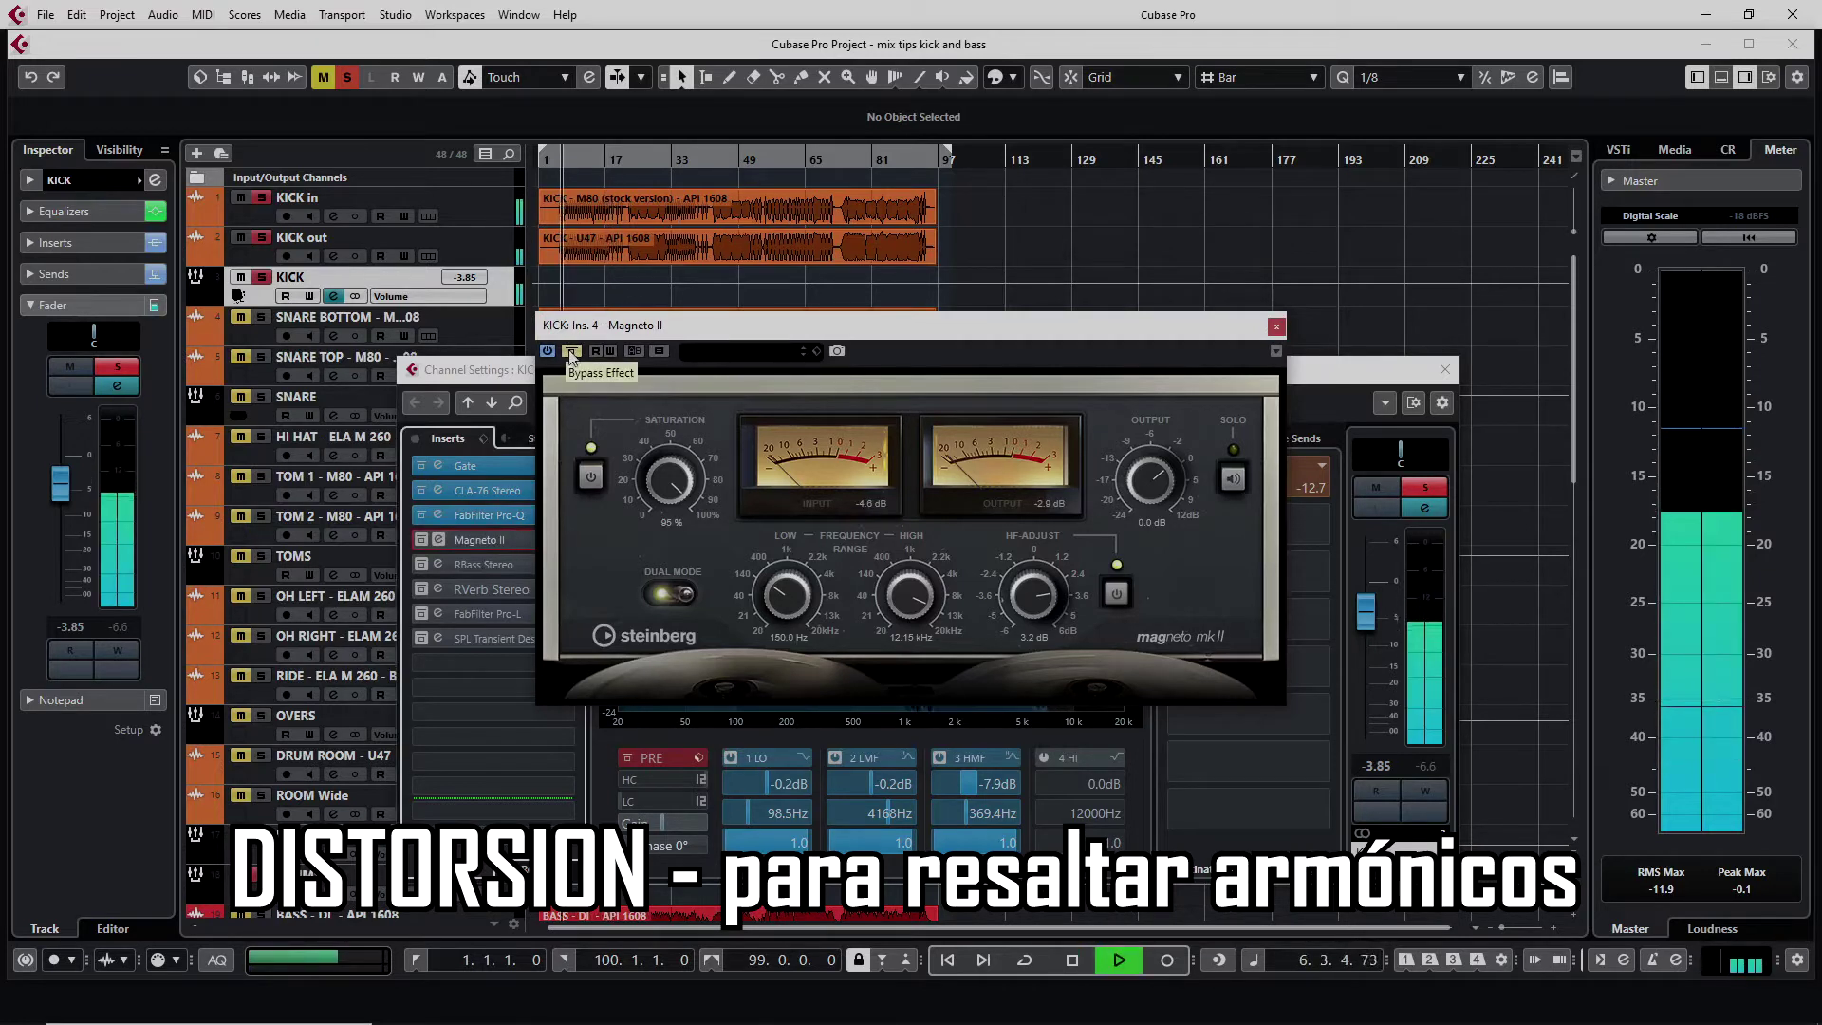
{"action": "left_click", "coordinate": [570, 352]}
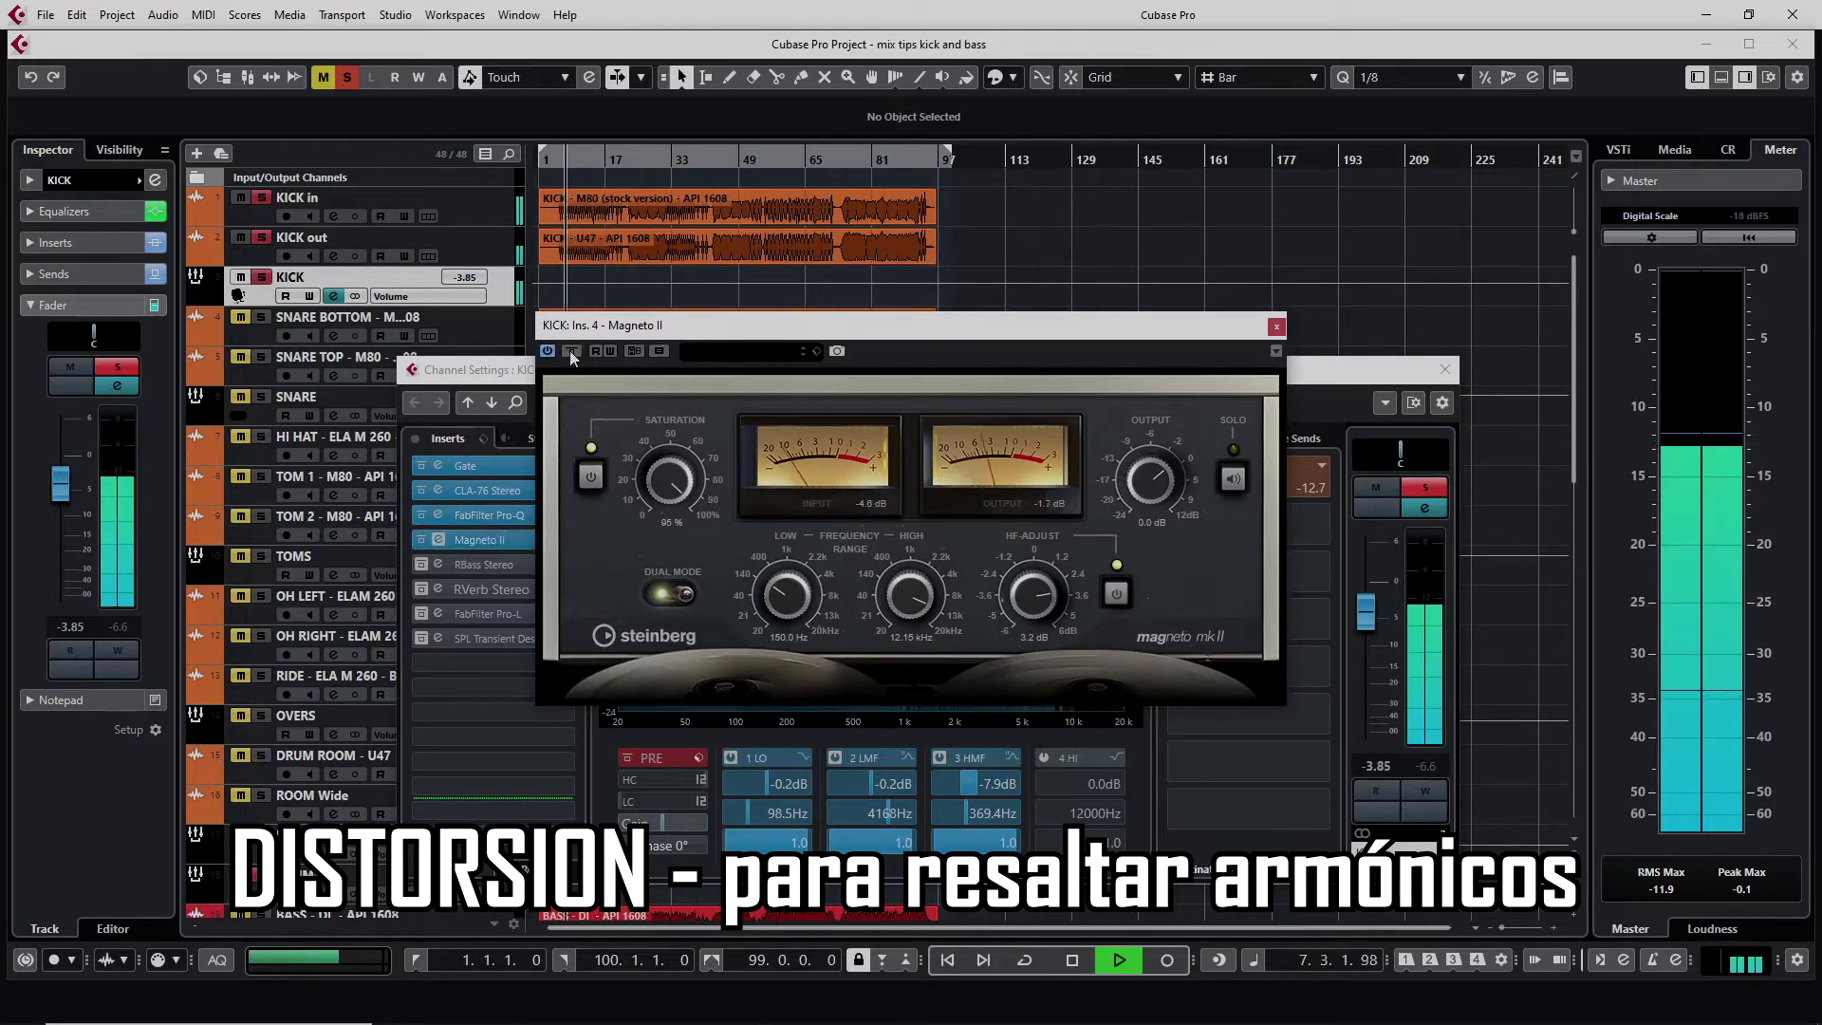
Audition the Magneto II saturation on the kick in solo, turn solo off and close the plug-in window.
{"action": "left_click", "coordinate": [1233, 479]}
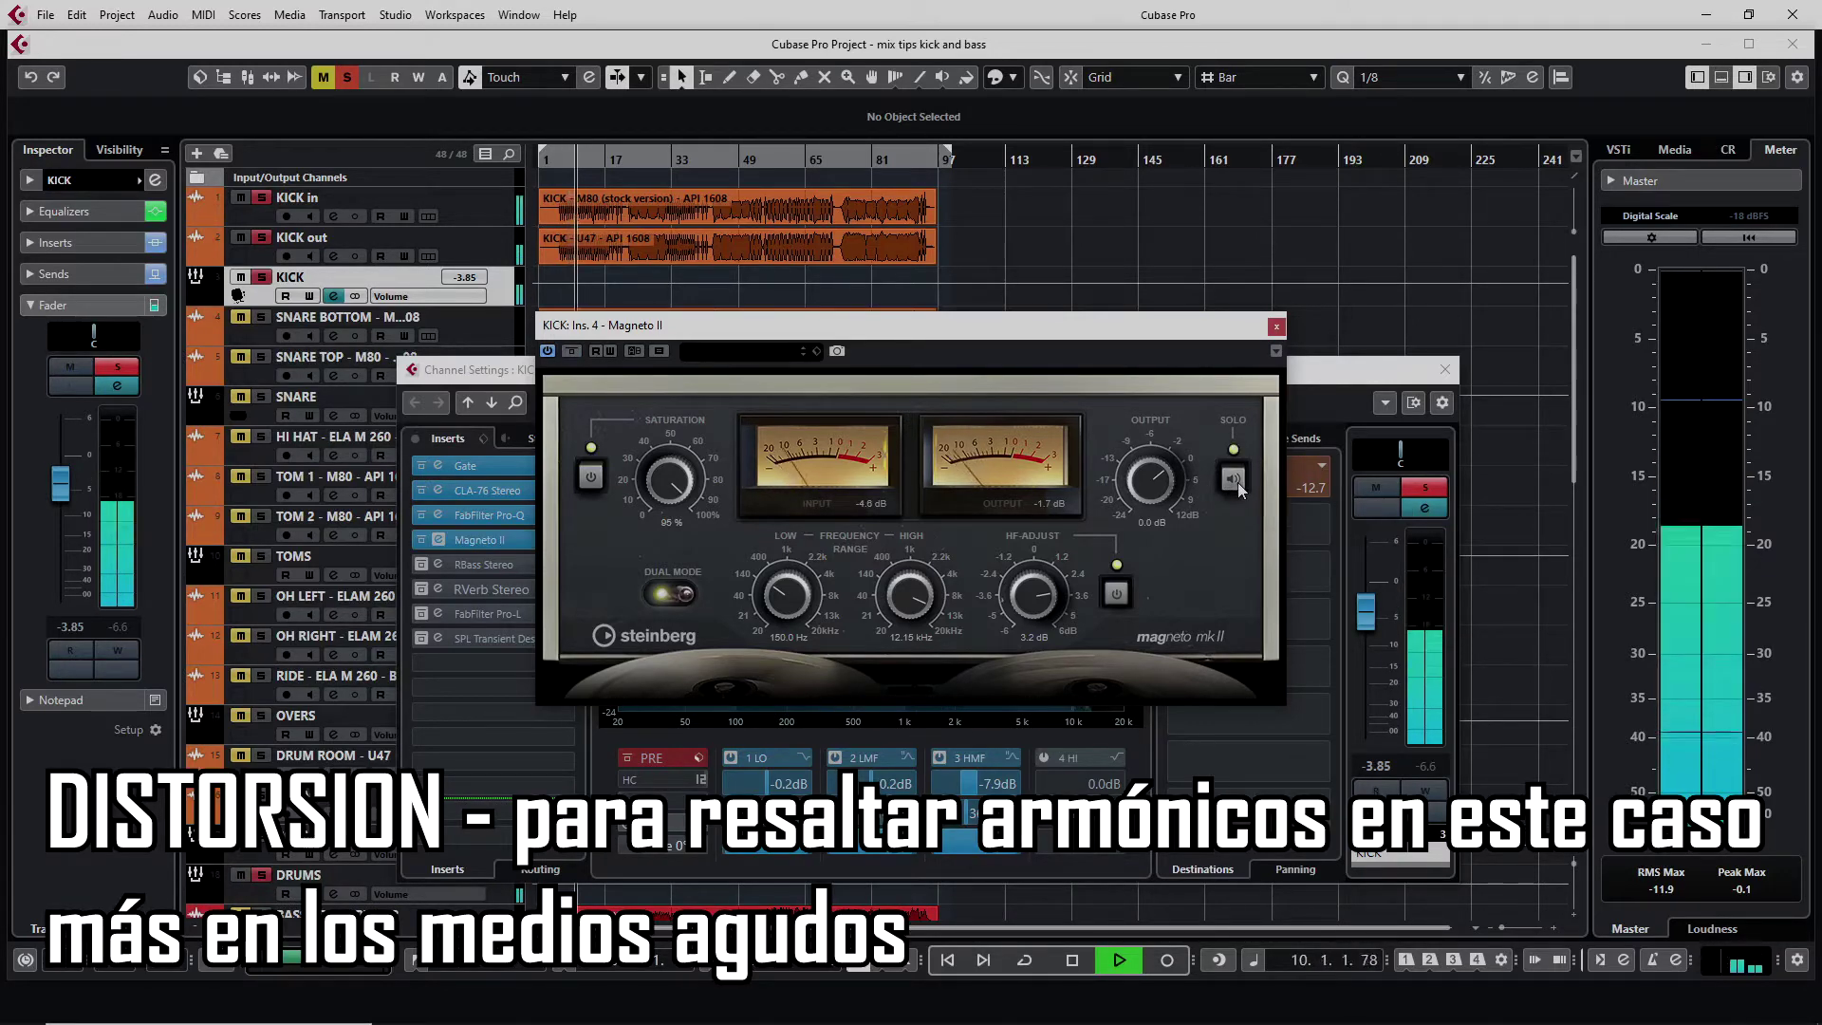
{"action": "left_click", "coordinate": [1237, 482]}
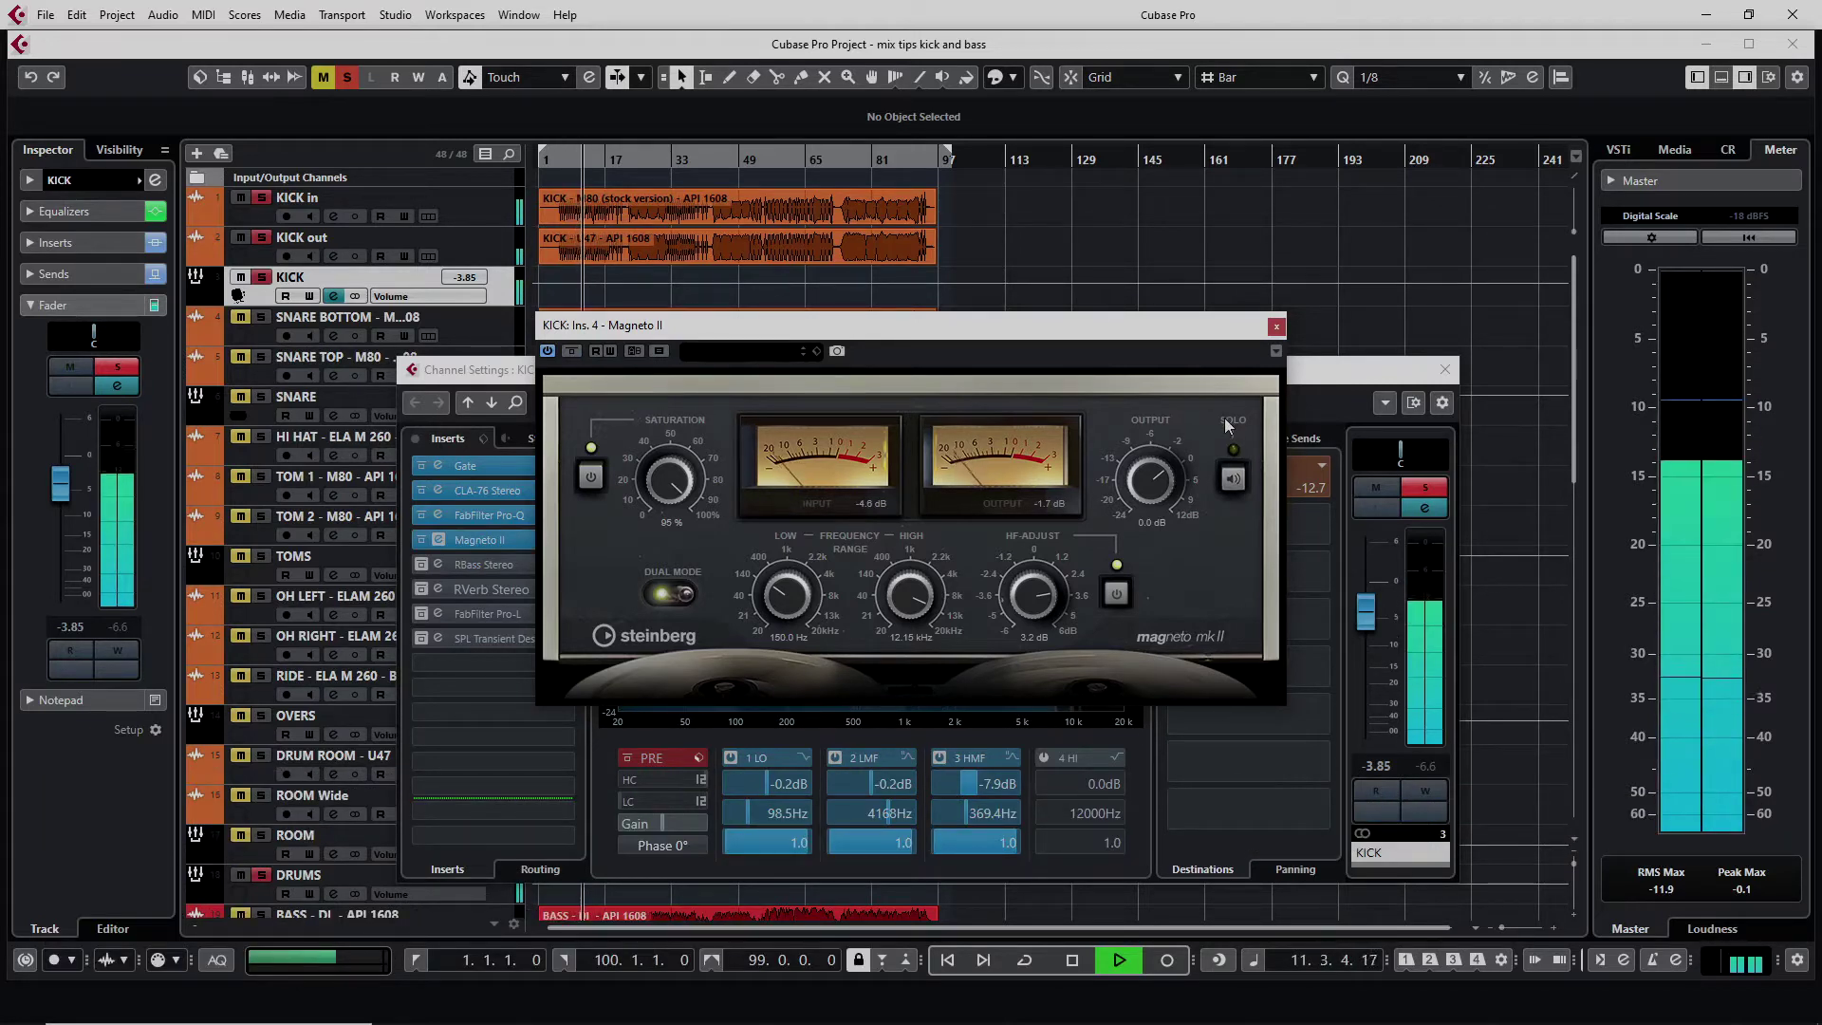
{"action": "left_click", "coordinate": [1276, 327]}
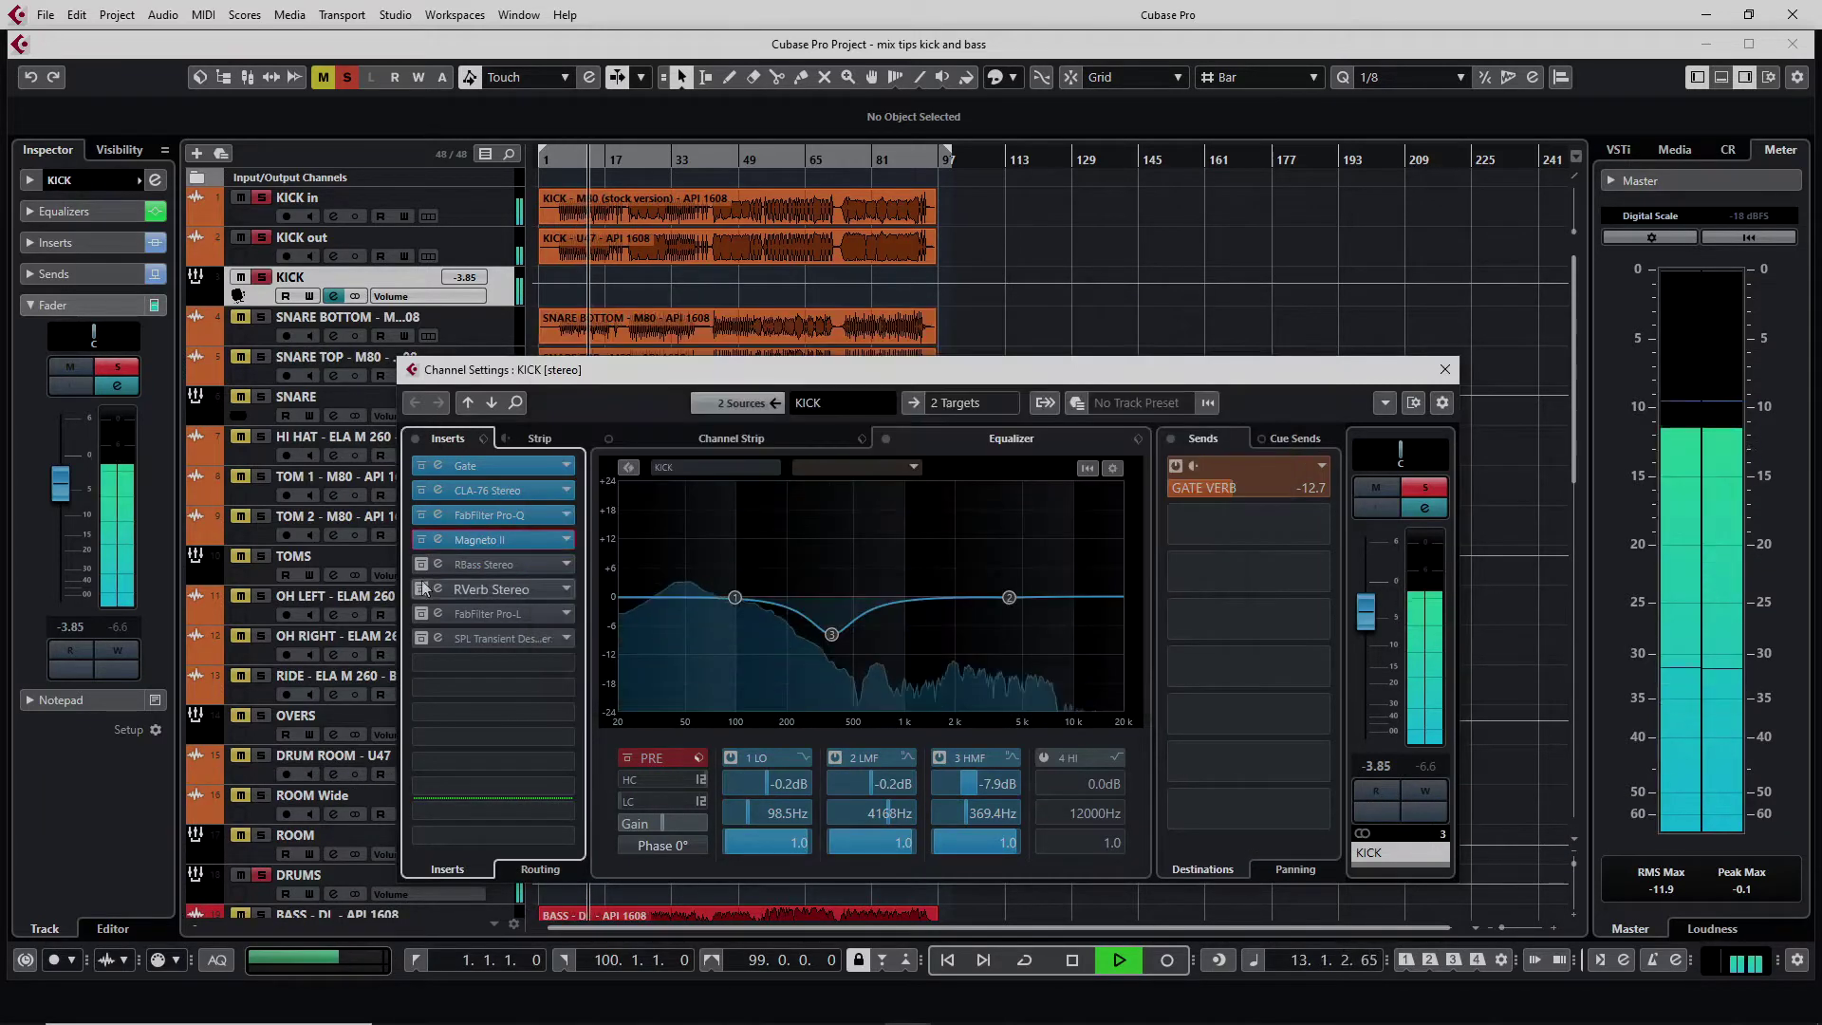
Compare the kick with and without RBass Stereo, leaving the RBass Stereo and FabFilter Pro-L inserts active.
{"action": "left_click", "coordinate": [463, 562]}
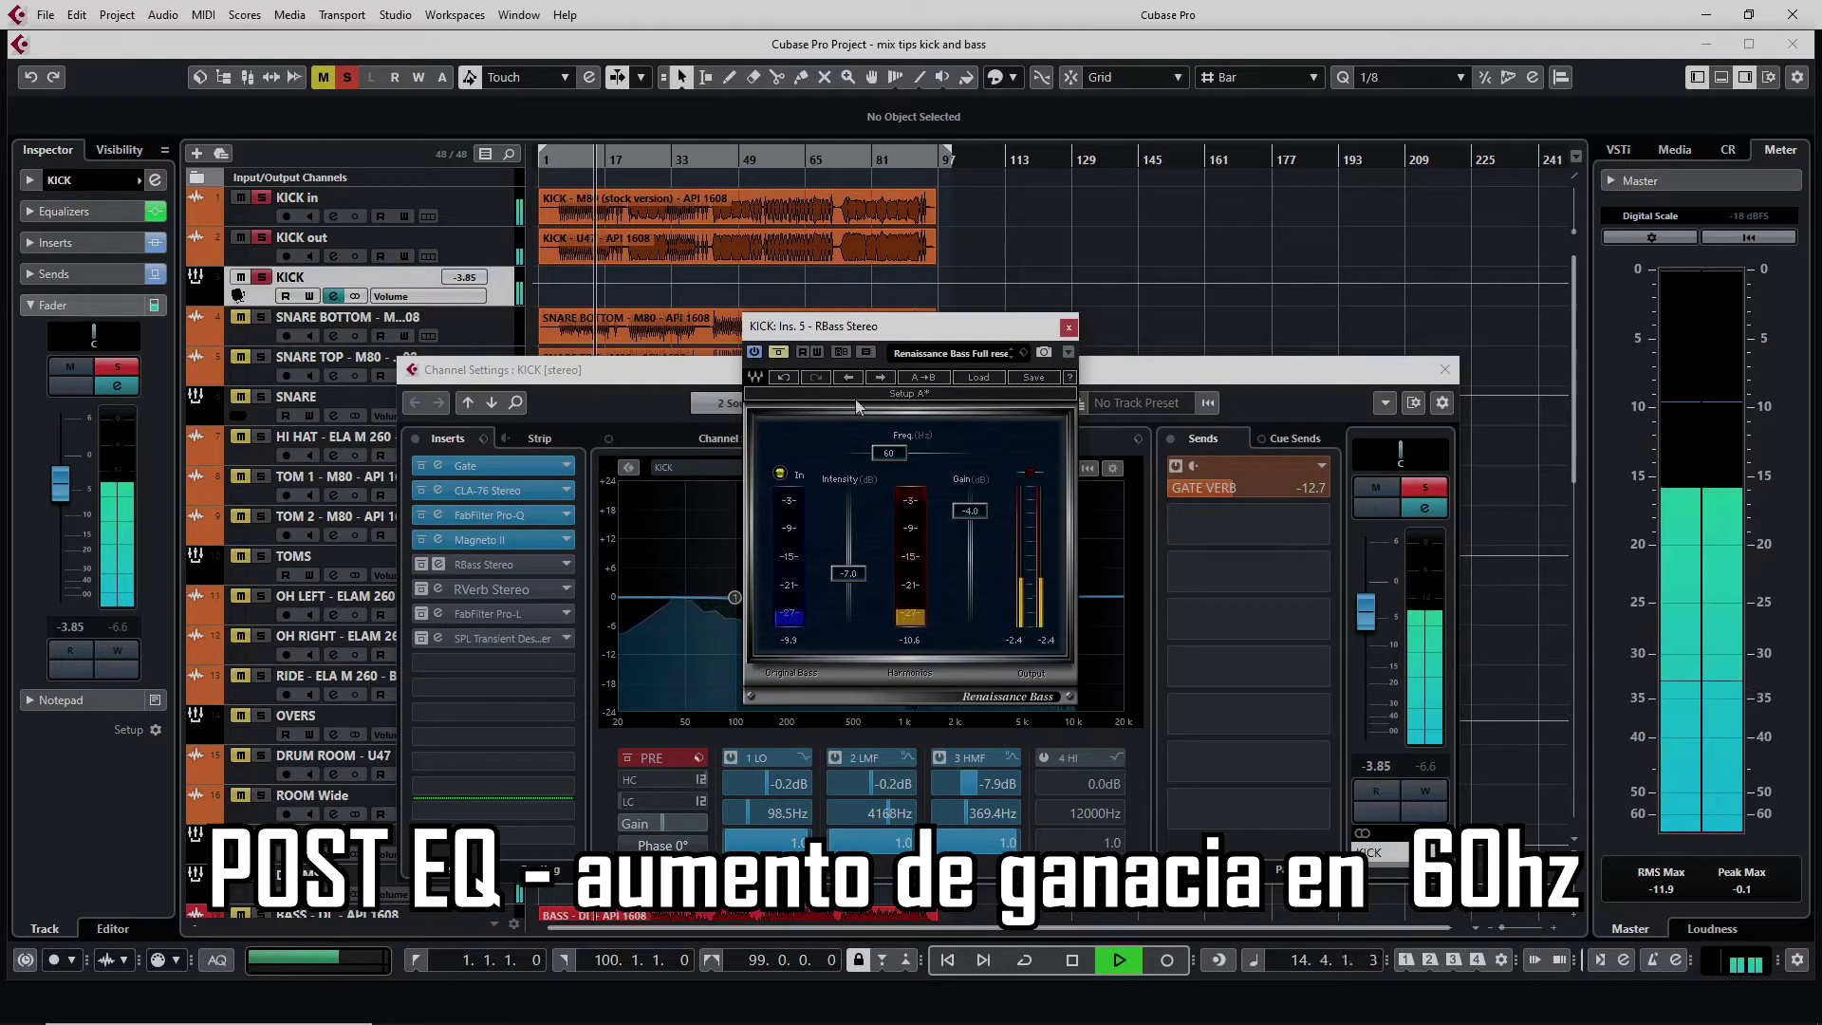
{"action": "left_click", "coordinate": [778, 352]}
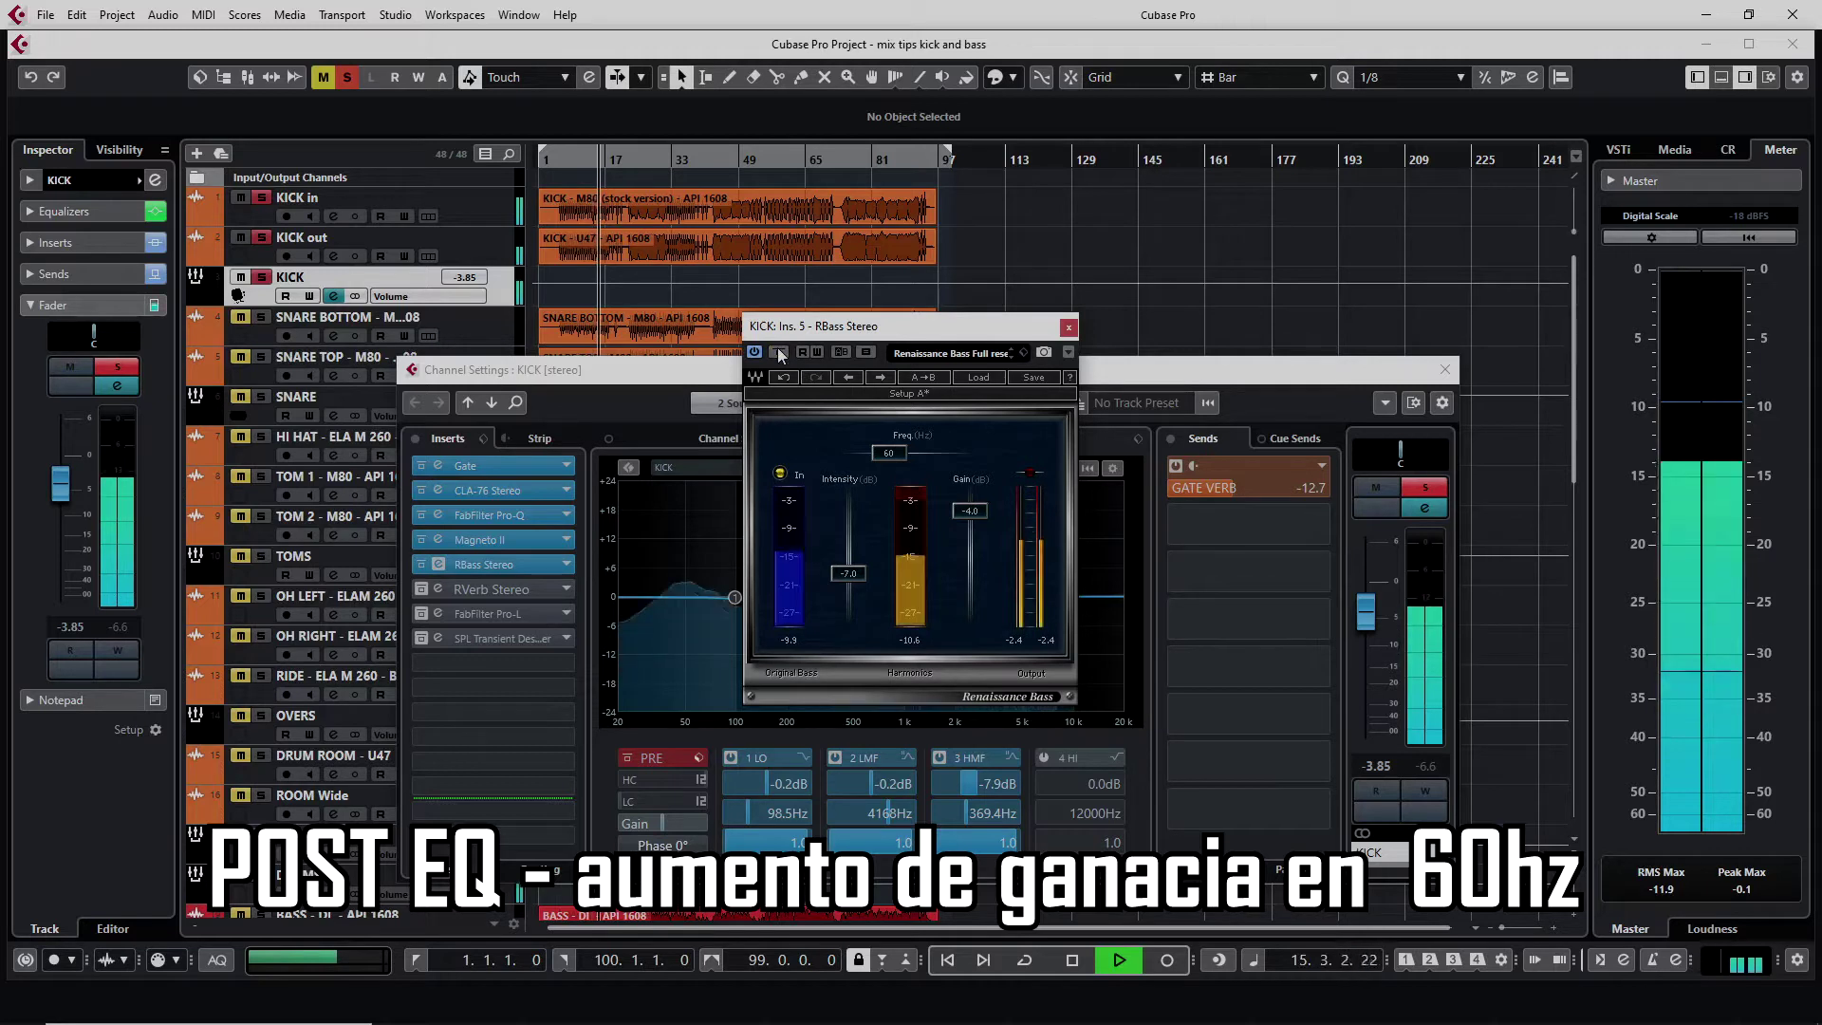
{"action": "left_click", "coordinate": [778, 353]}
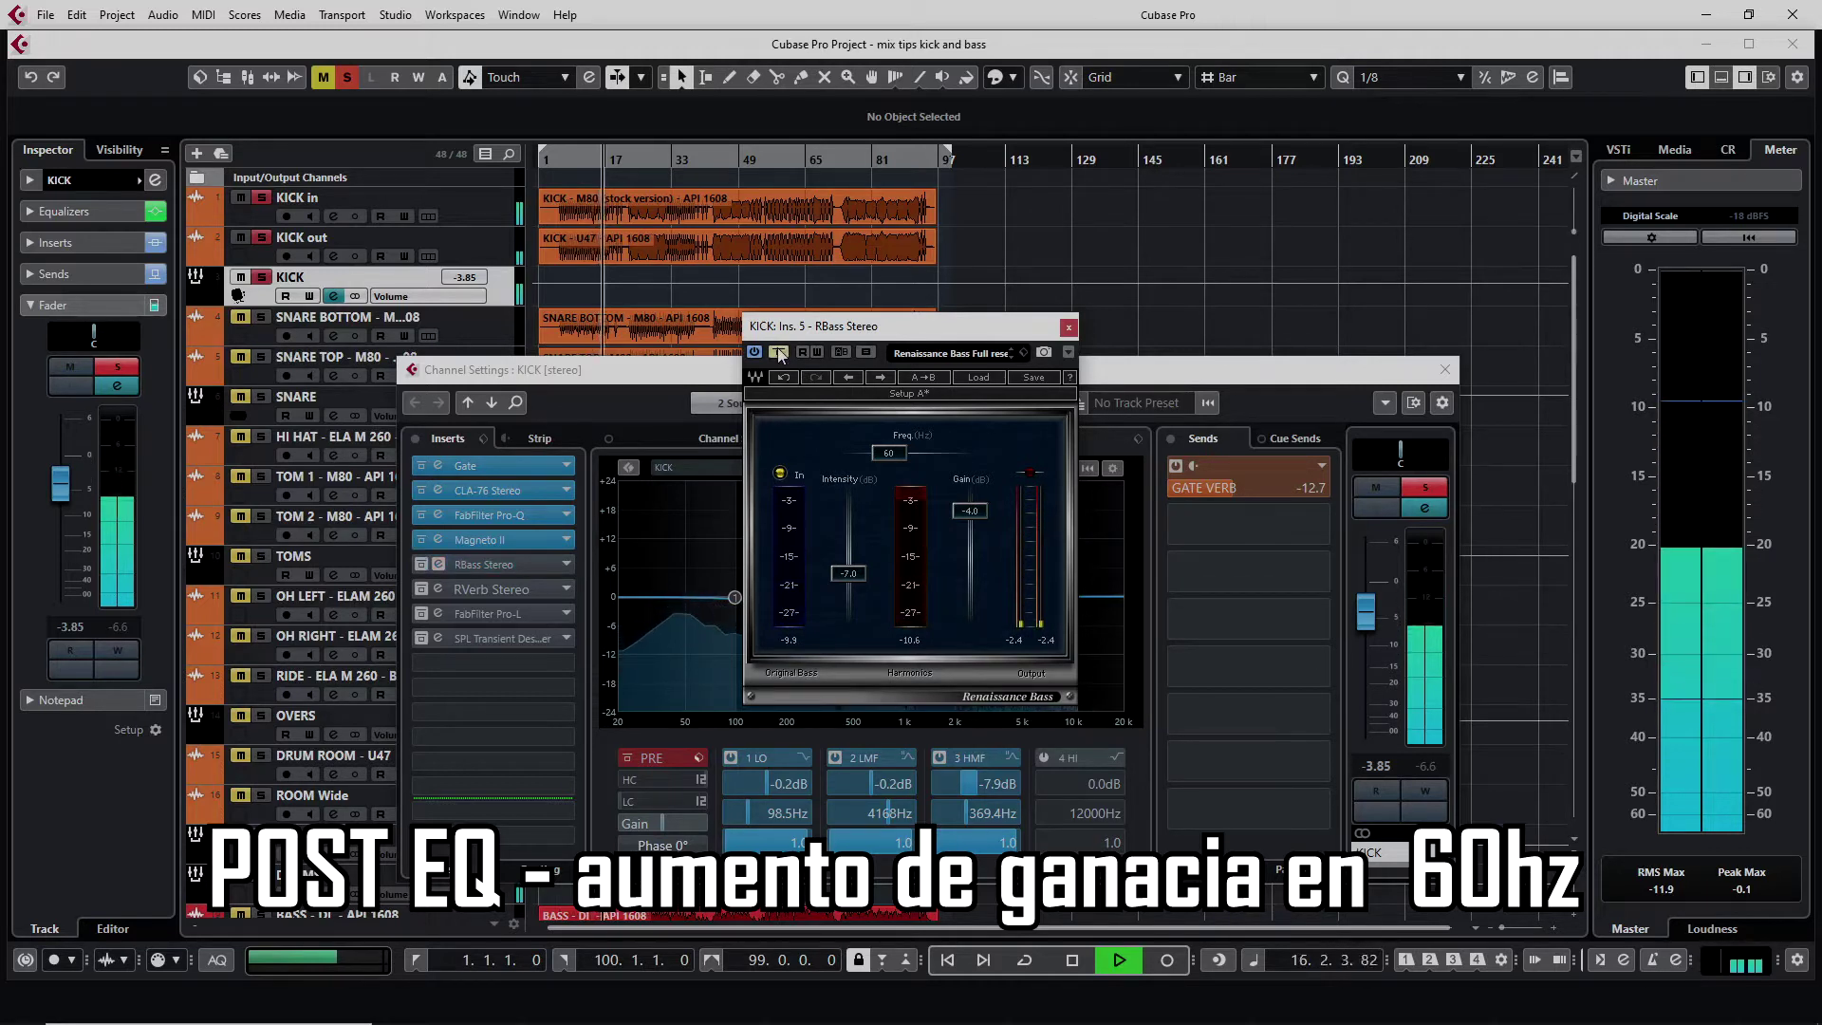
{"action": "left_click", "coordinate": [778, 352]}
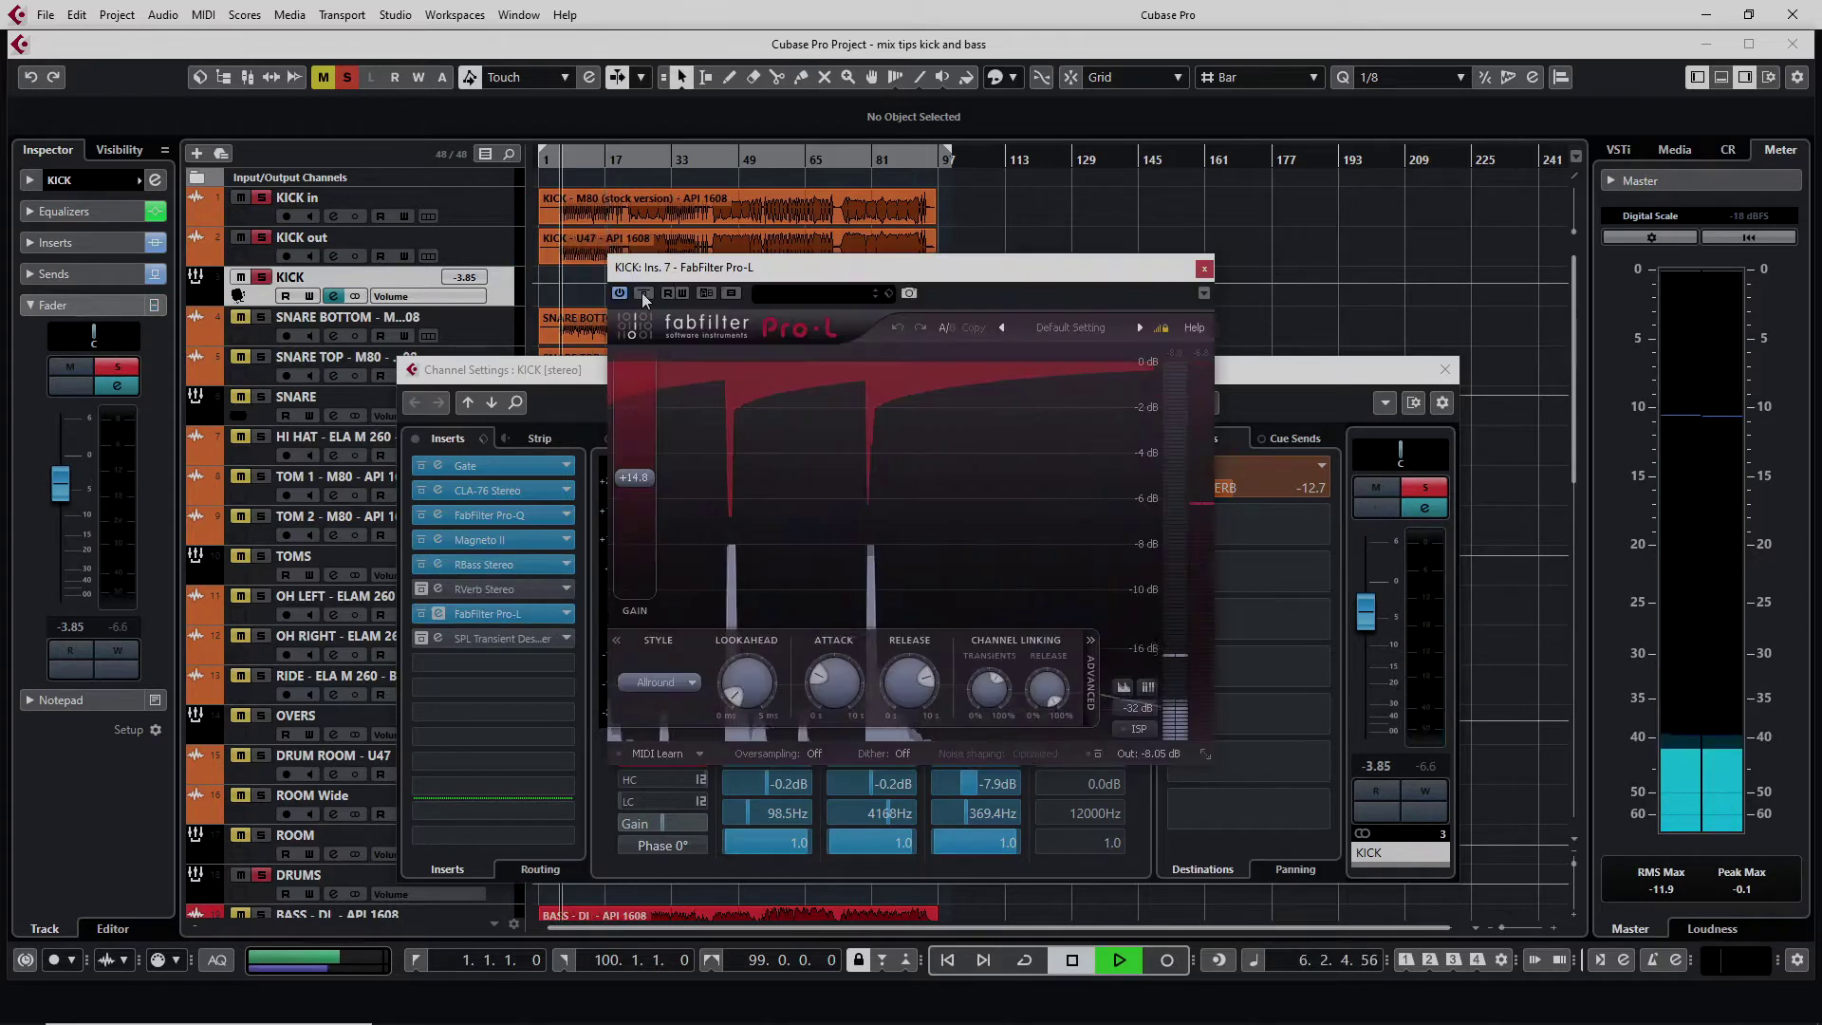
{"action": "left_click", "coordinate": [643, 292]}
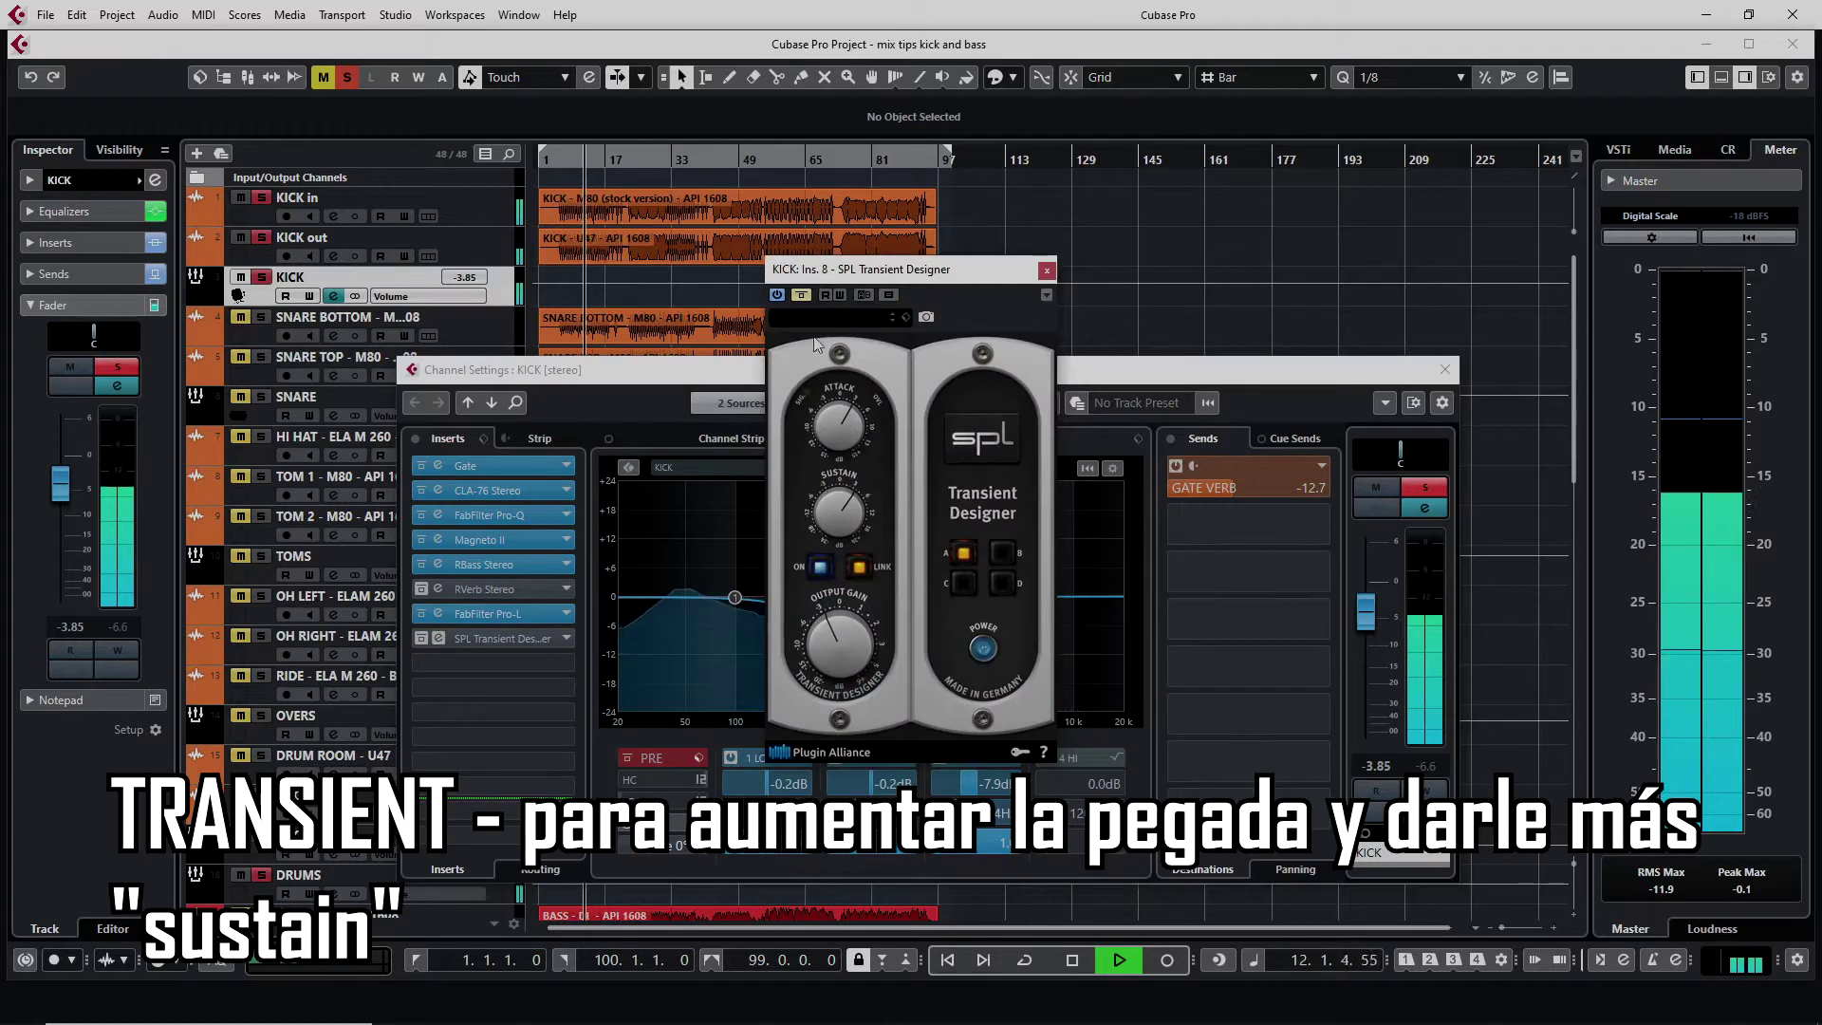
Compare and activate SPL Transient Designer on the kick channel, and adjust the kick's GATE VERB send level.
{"action": "left_click", "coordinate": [805, 298]}
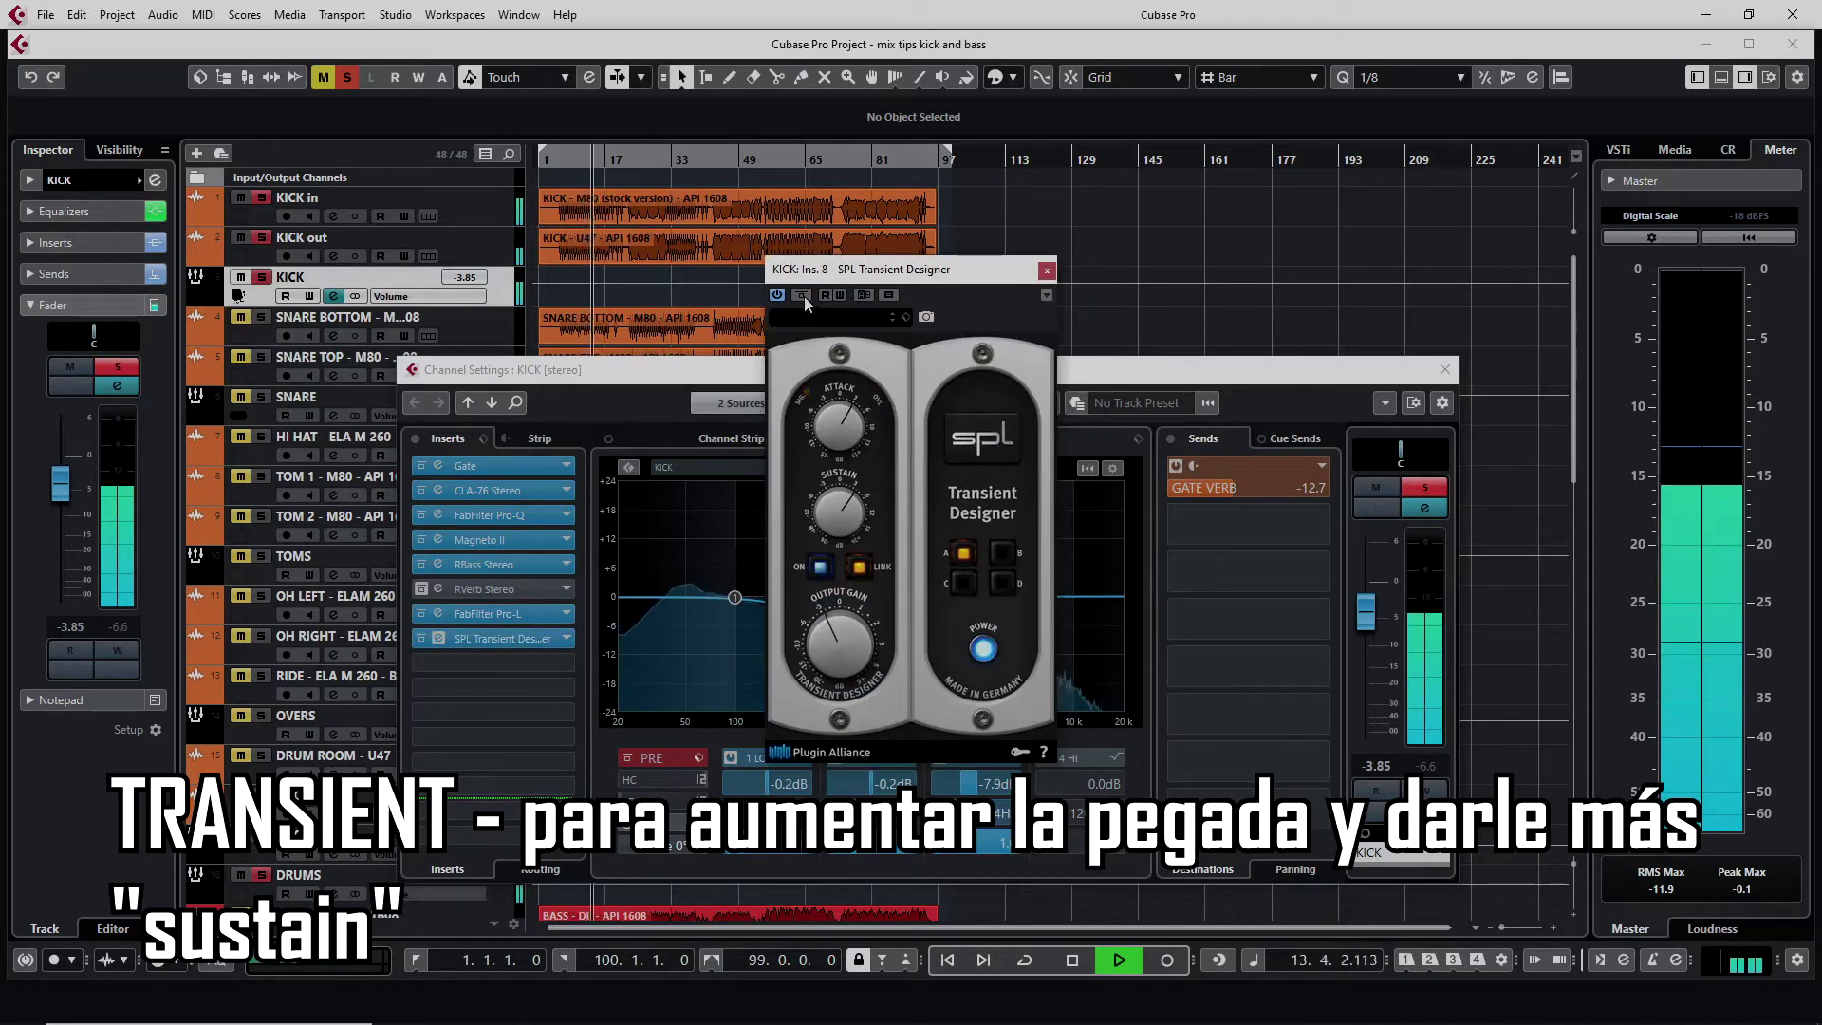
{"action": "left_click", "coordinate": [802, 296]}
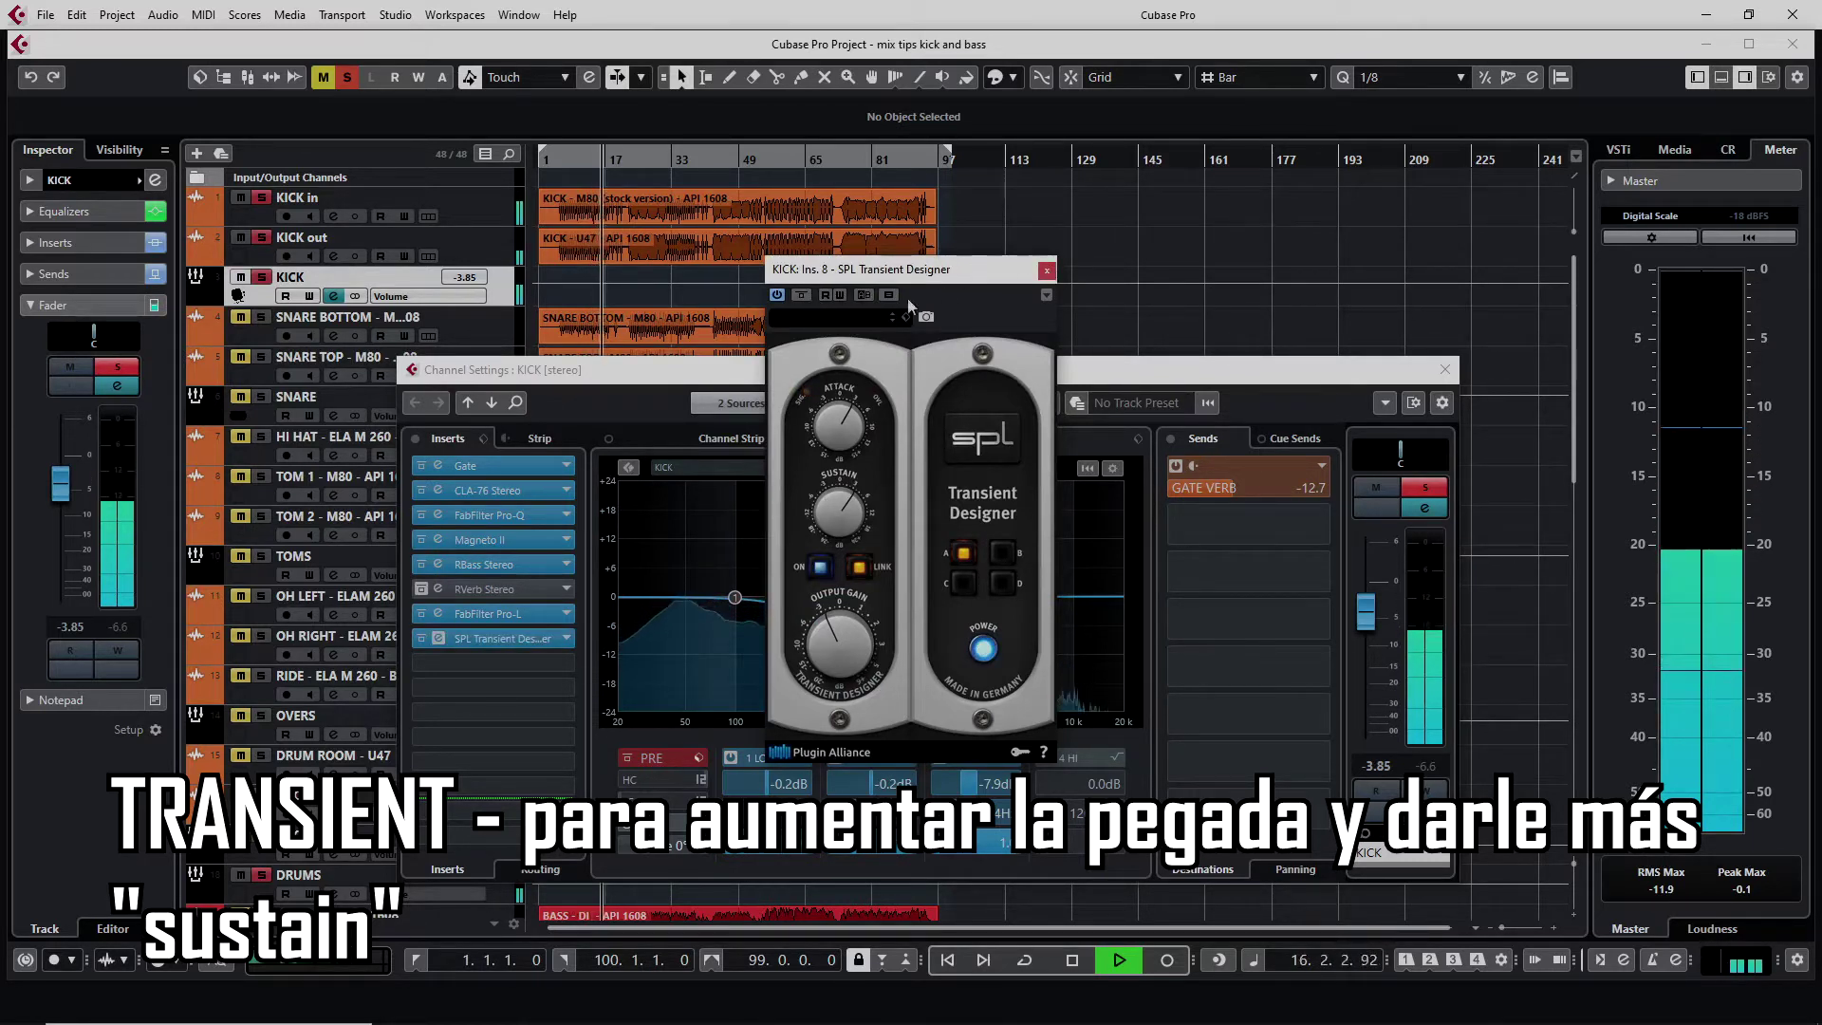
{"action": "left_click", "coordinate": [801, 295]}
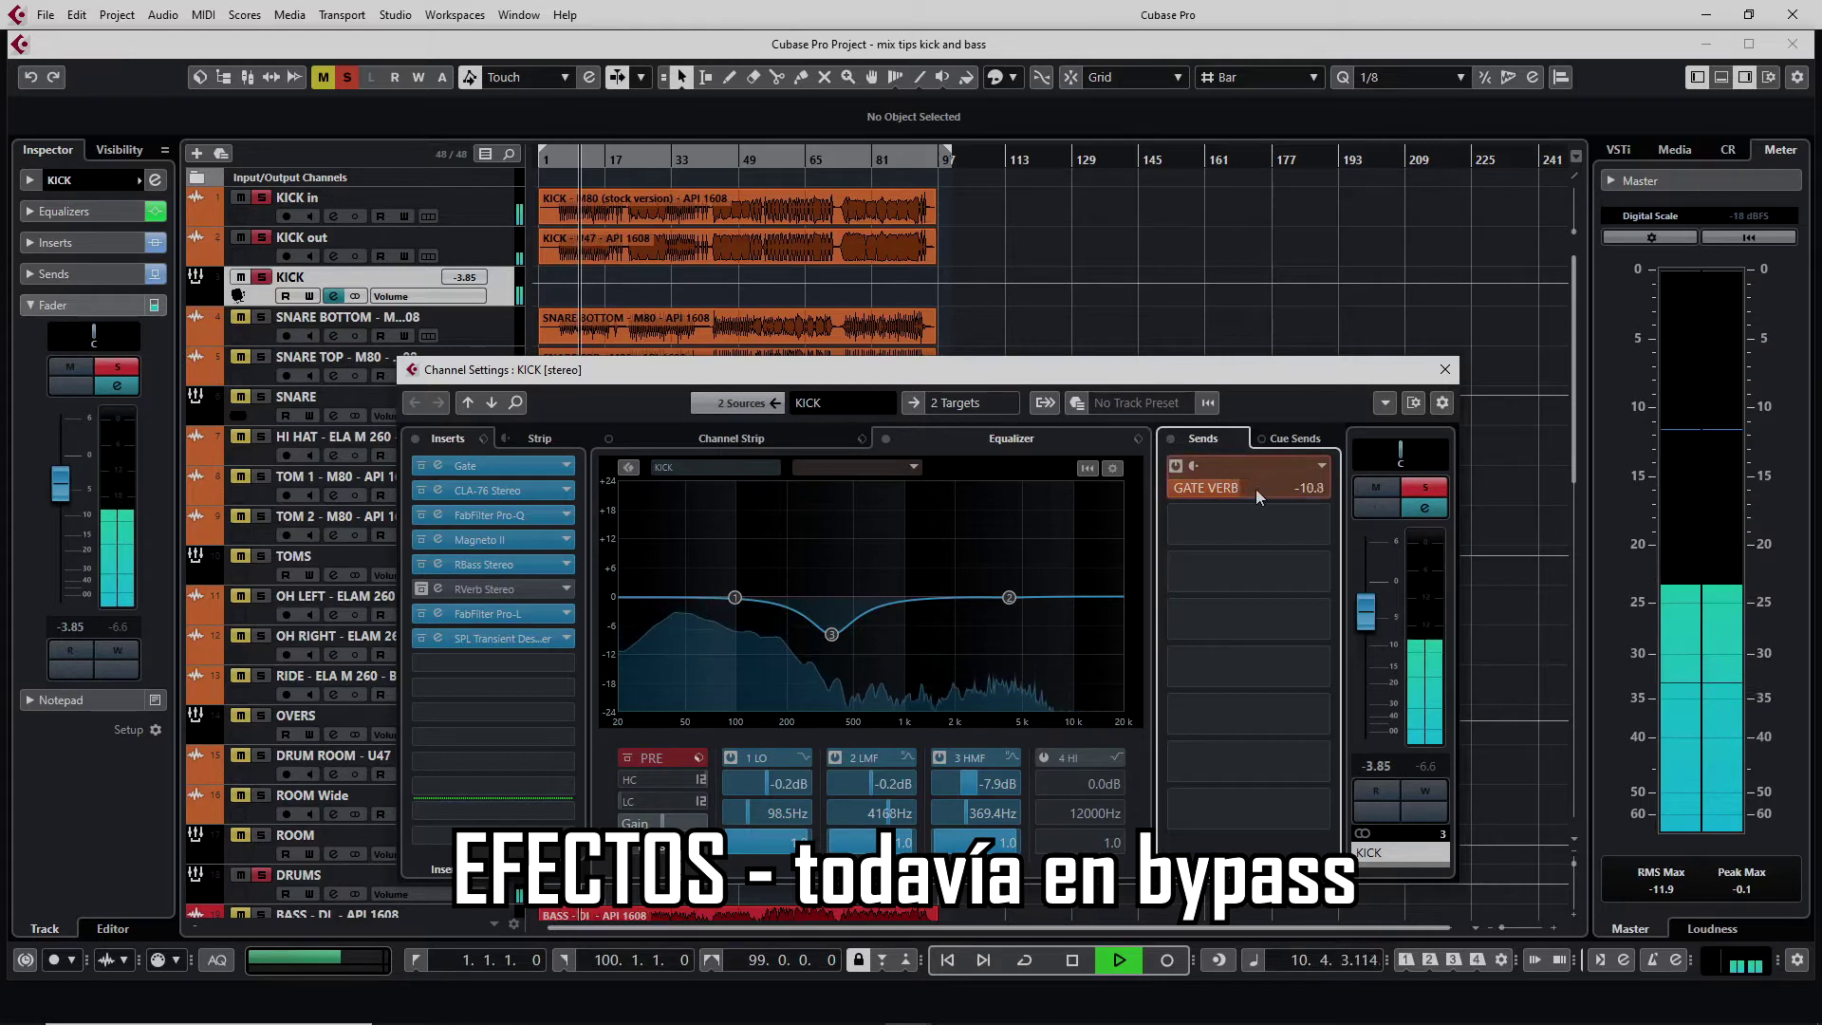
{"action": "mouse_move", "coordinate": [1255, 488]}
{"action": "left_mouse_down"}
{"action": "mouse_move", "coordinate": [1331, 499]}
{"action": "mouse_move", "coordinate": [1245, 498]}
{"action": "left_mouse_up"}
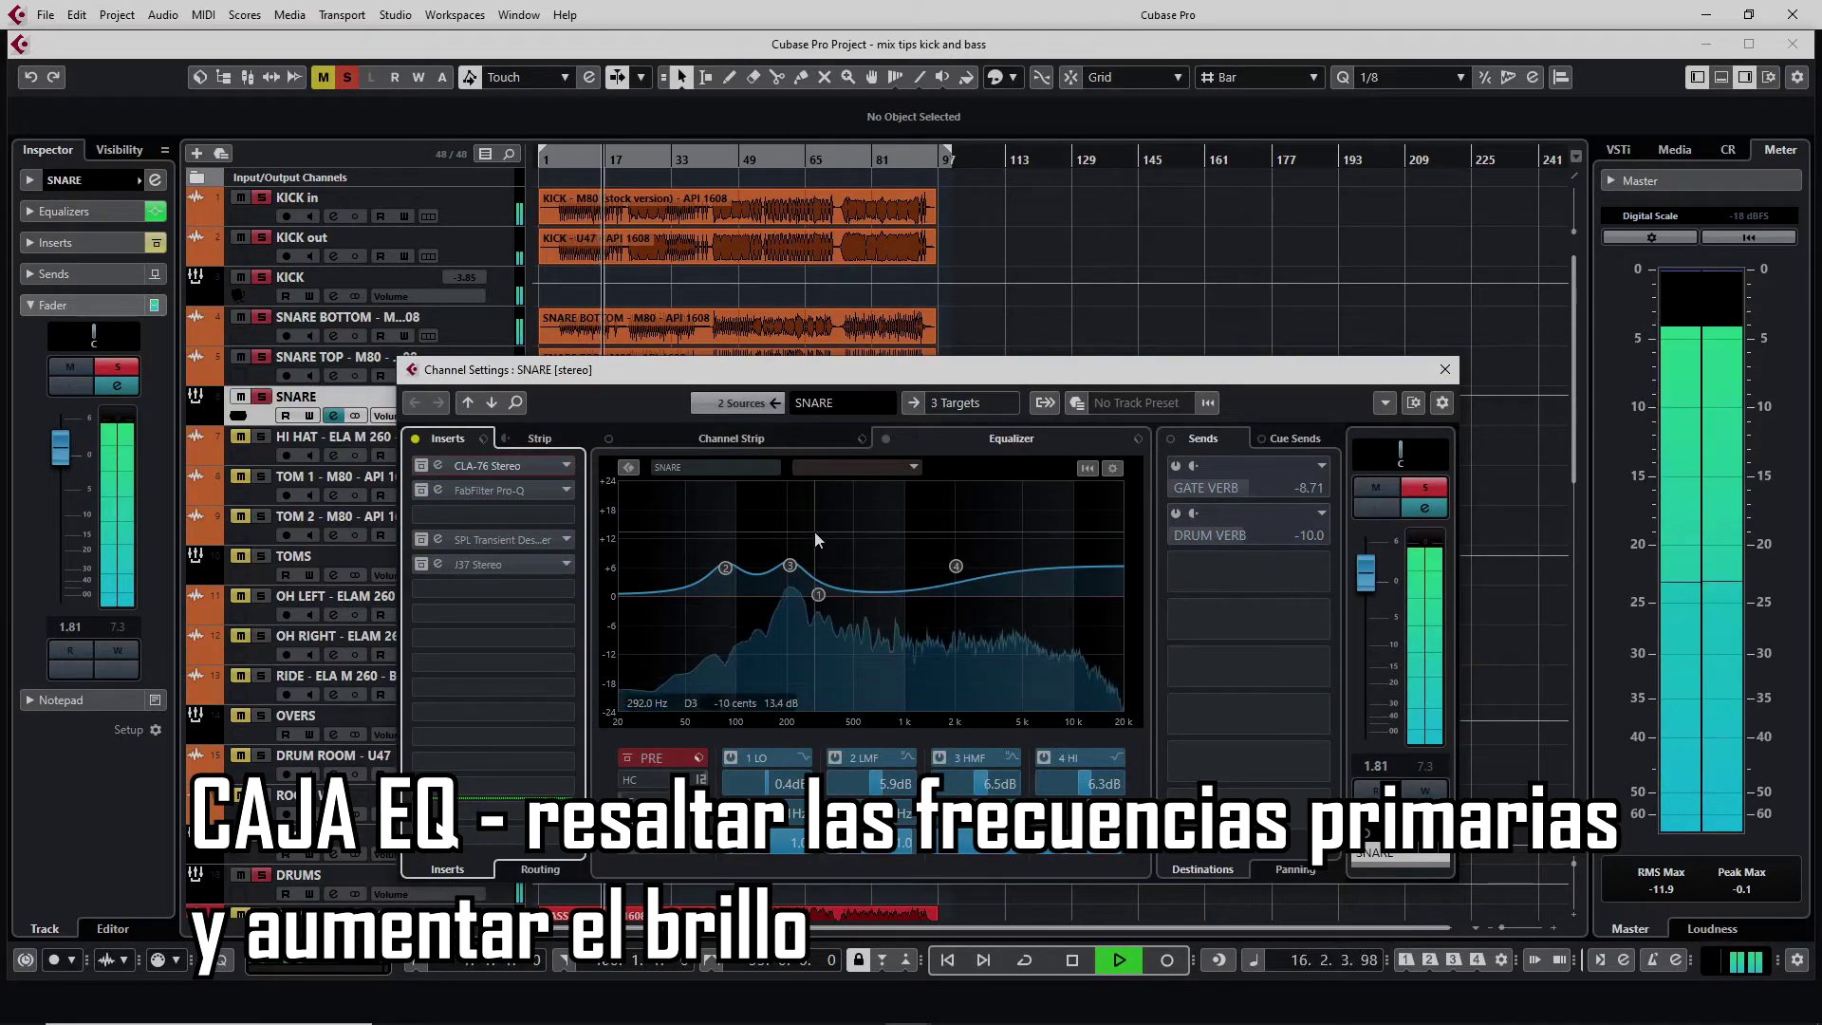
Adjust the attack of the snare's CLA-76 compressor and activate the FabFilter Pro-Q insert on the snare channel.
{"action": "left_click", "coordinate": [486, 465]}
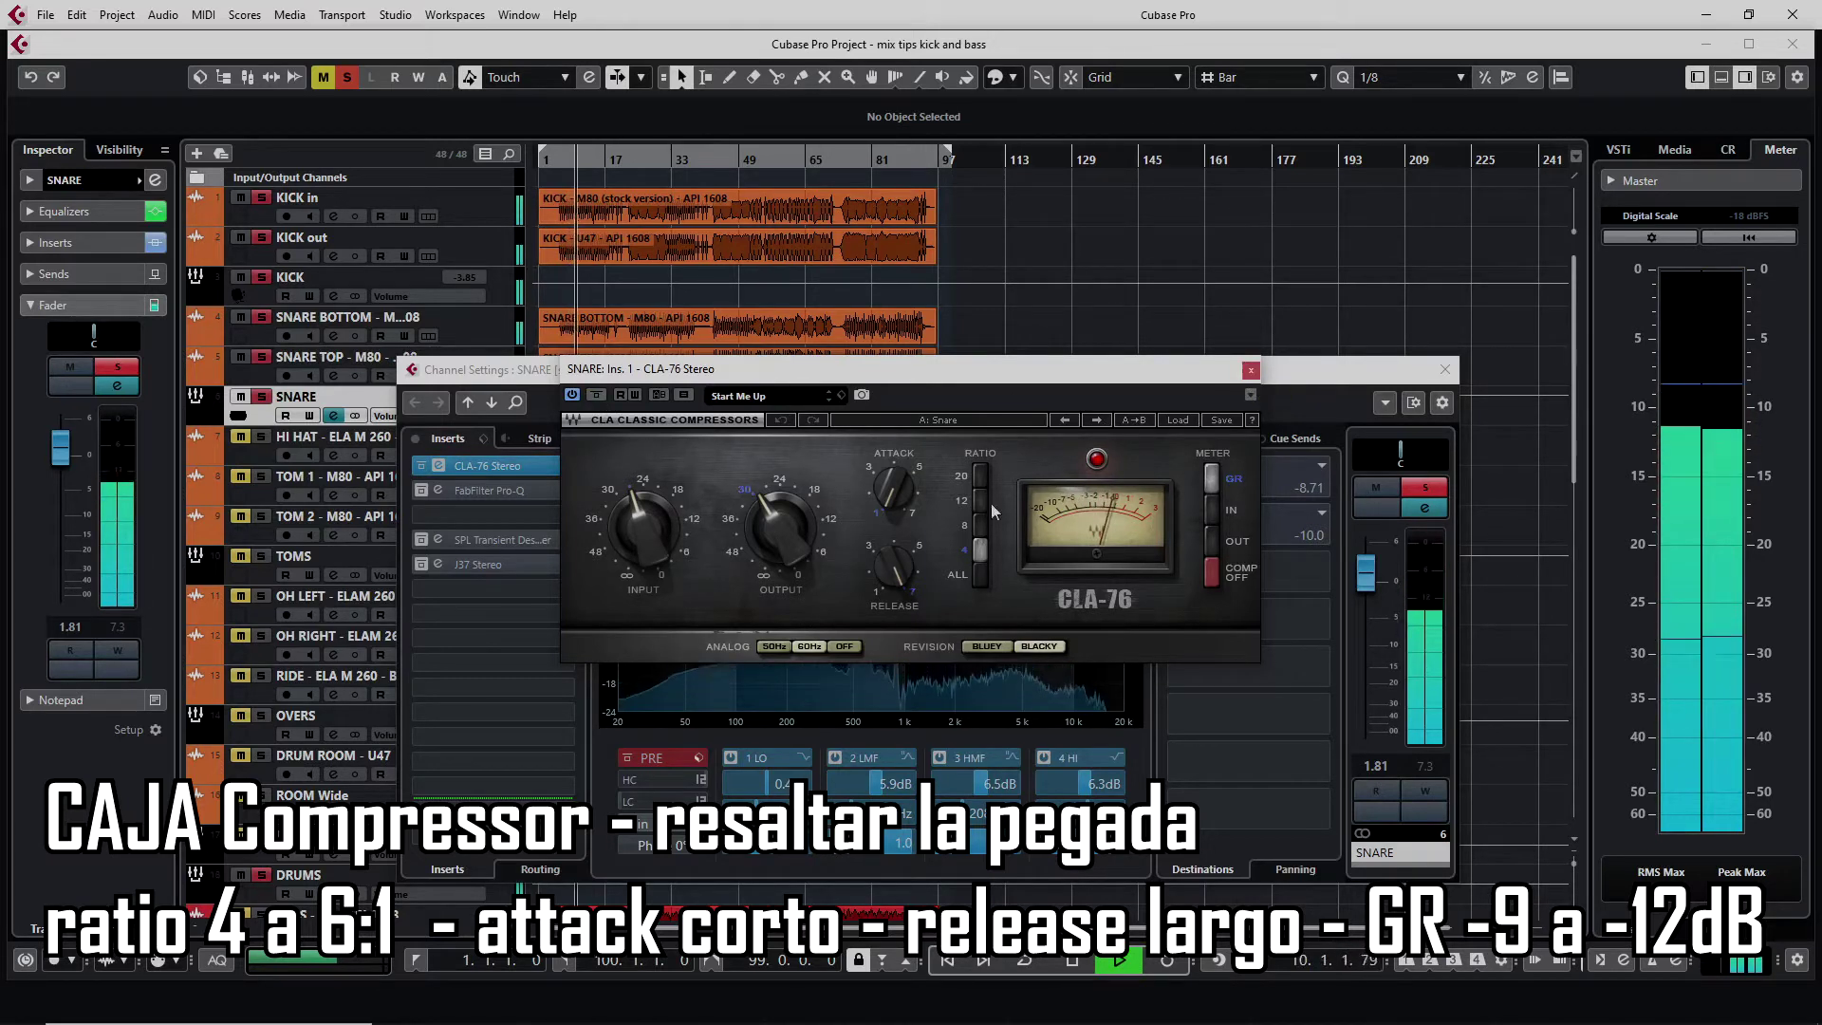
{"action": "left_click_drag", "start_coordinate": [875, 505], "coordinate": [875, 495]}
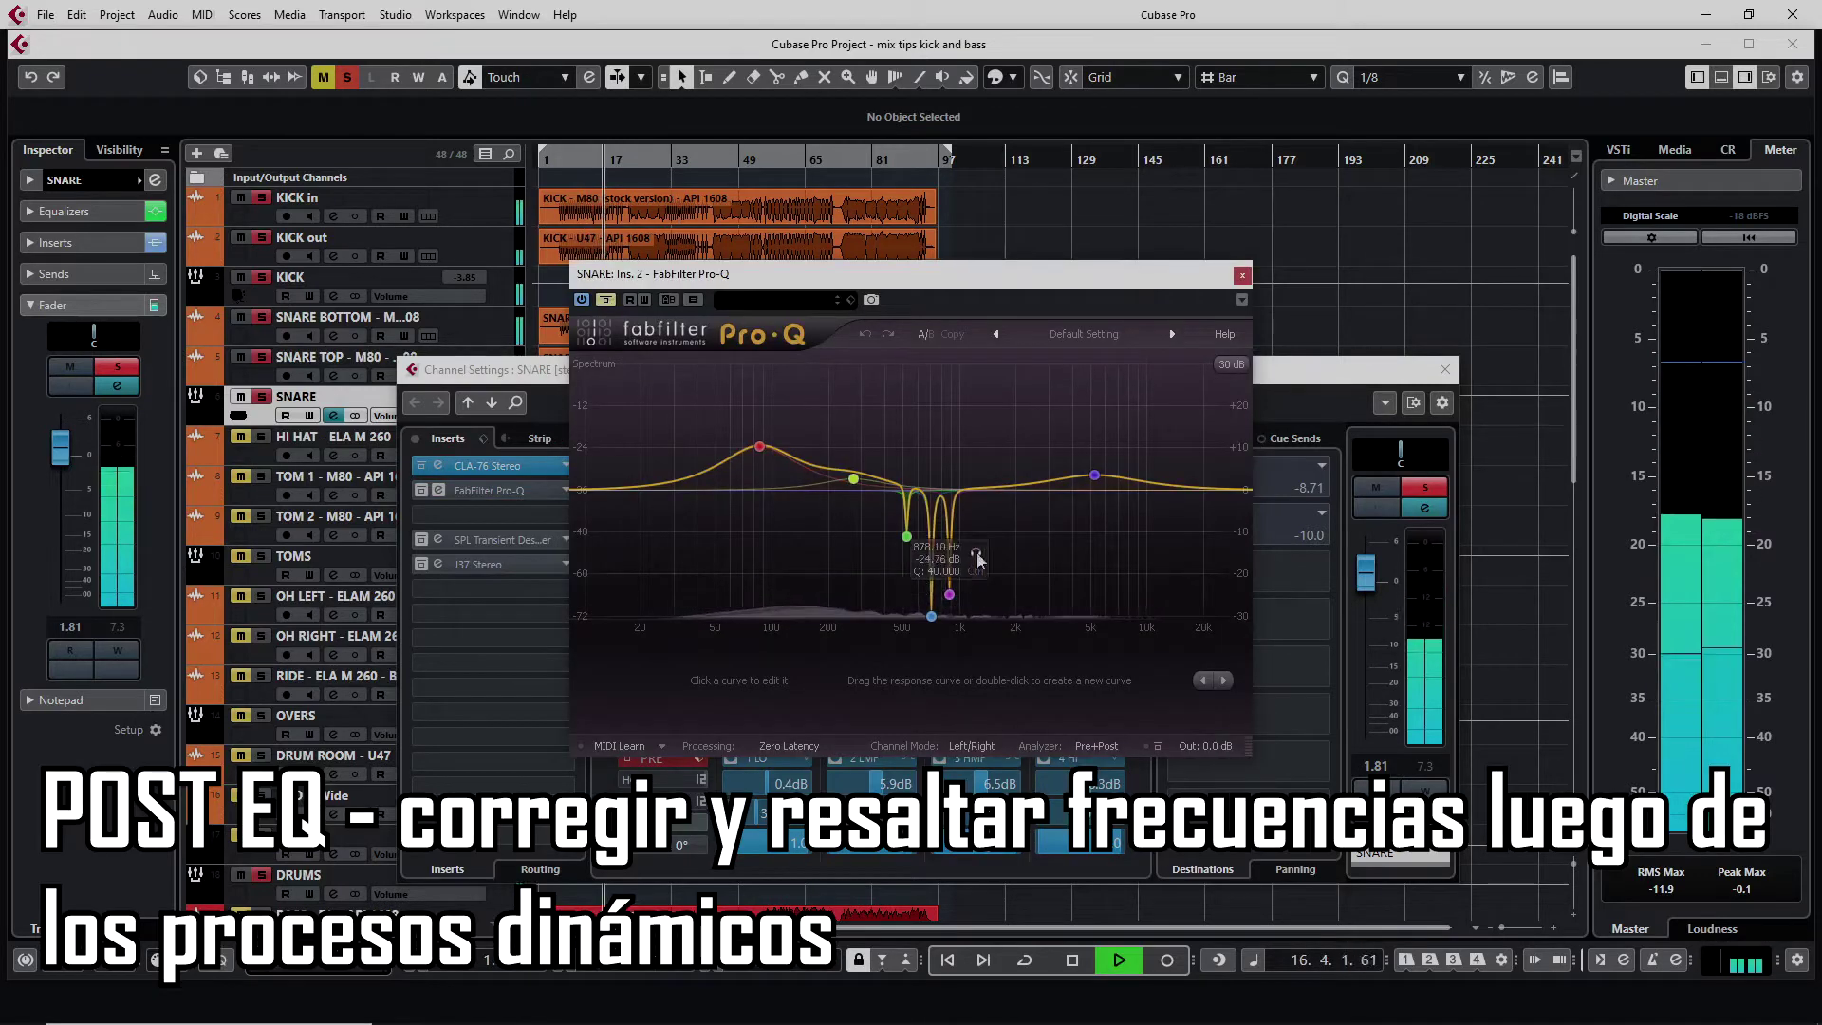
{"action": "left_click", "coordinate": [603, 301]}
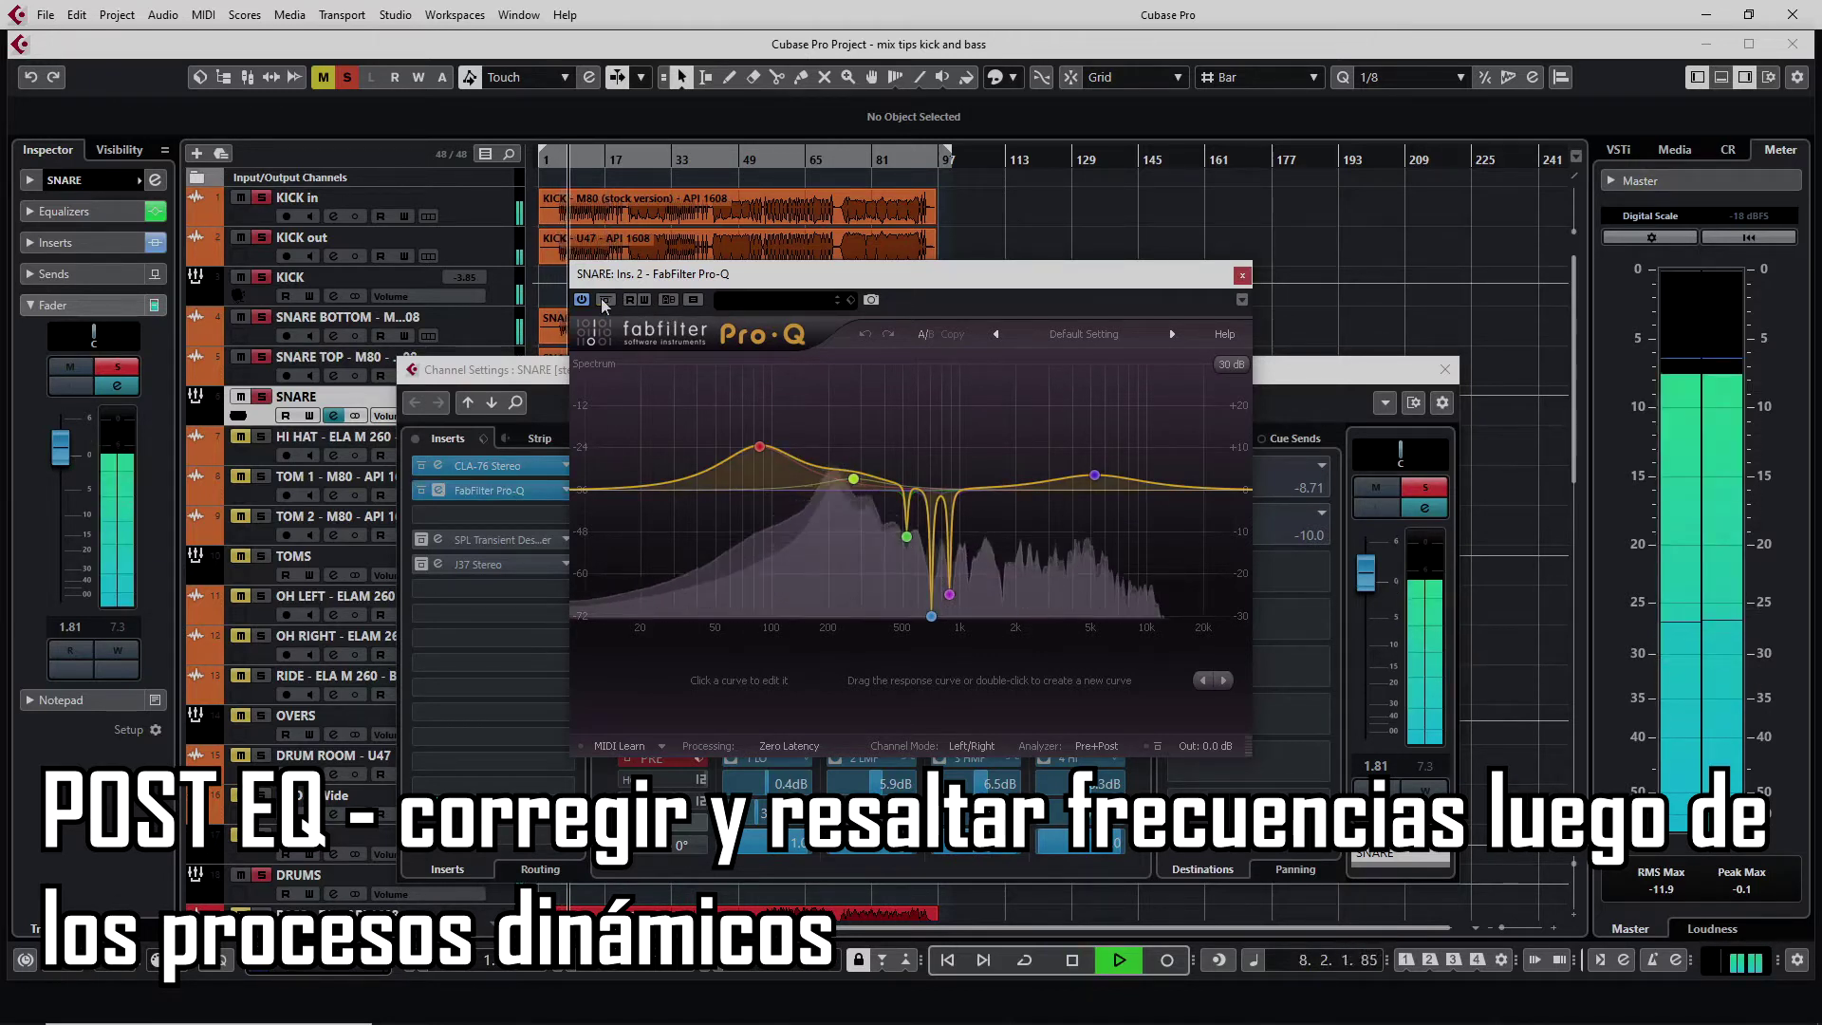
{"action": "left_click", "coordinate": [1242, 275]}
Activate the SPL Transient Designer and J37 Stereo inserts on the snare channel.
{"action": "left_click", "coordinate": [446, 539]}
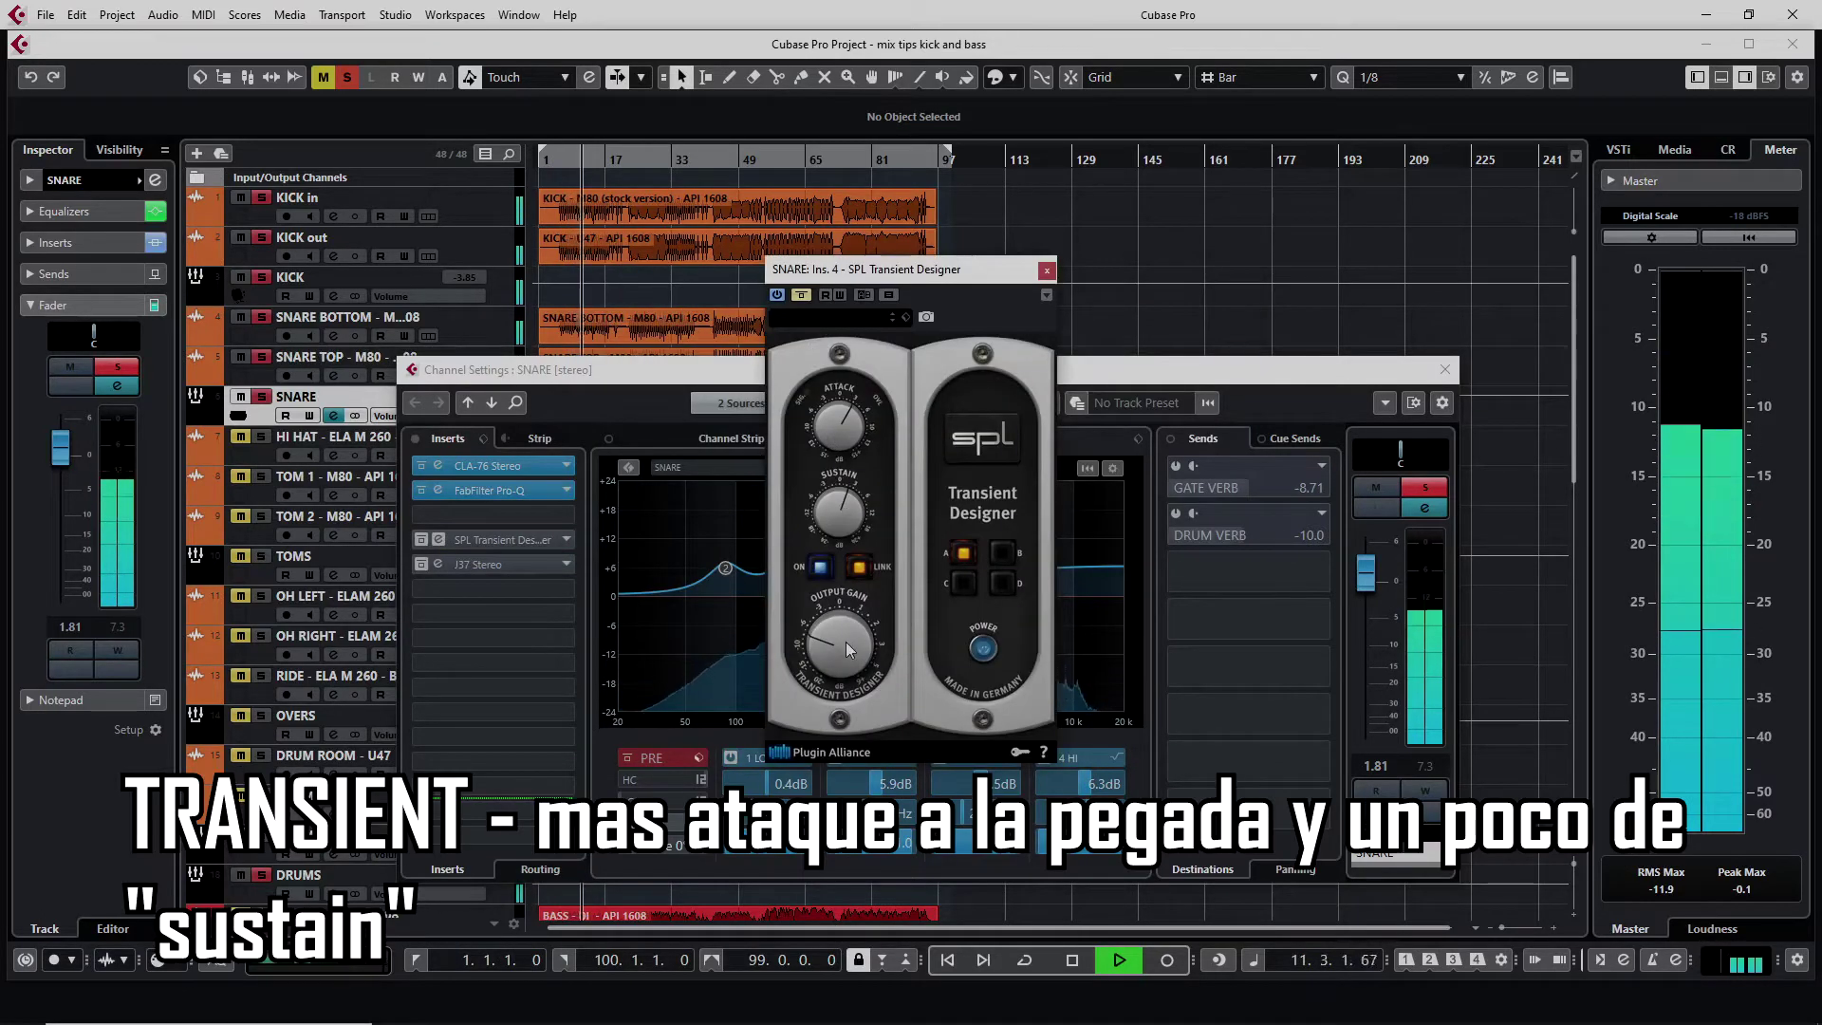
{"action": "left_click", "coordinate": [802, 295]}
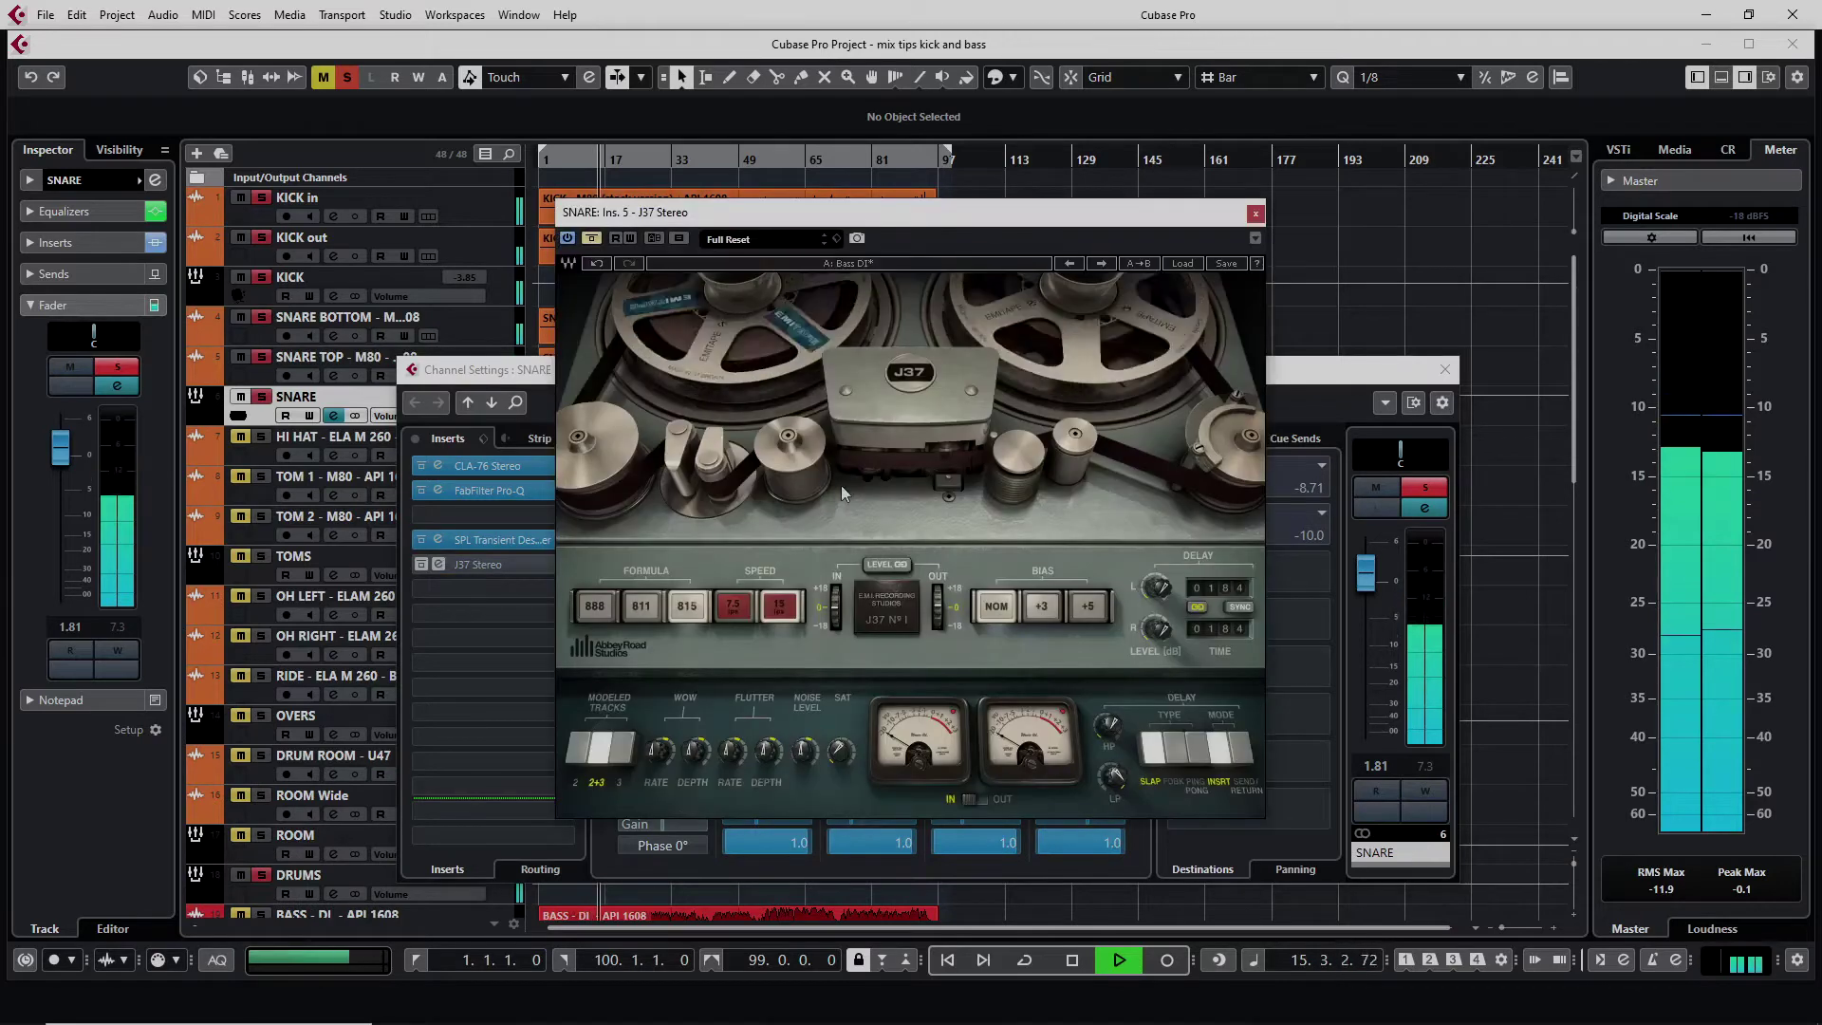
{"action": "left_click", "coordinate": [590, 238]}
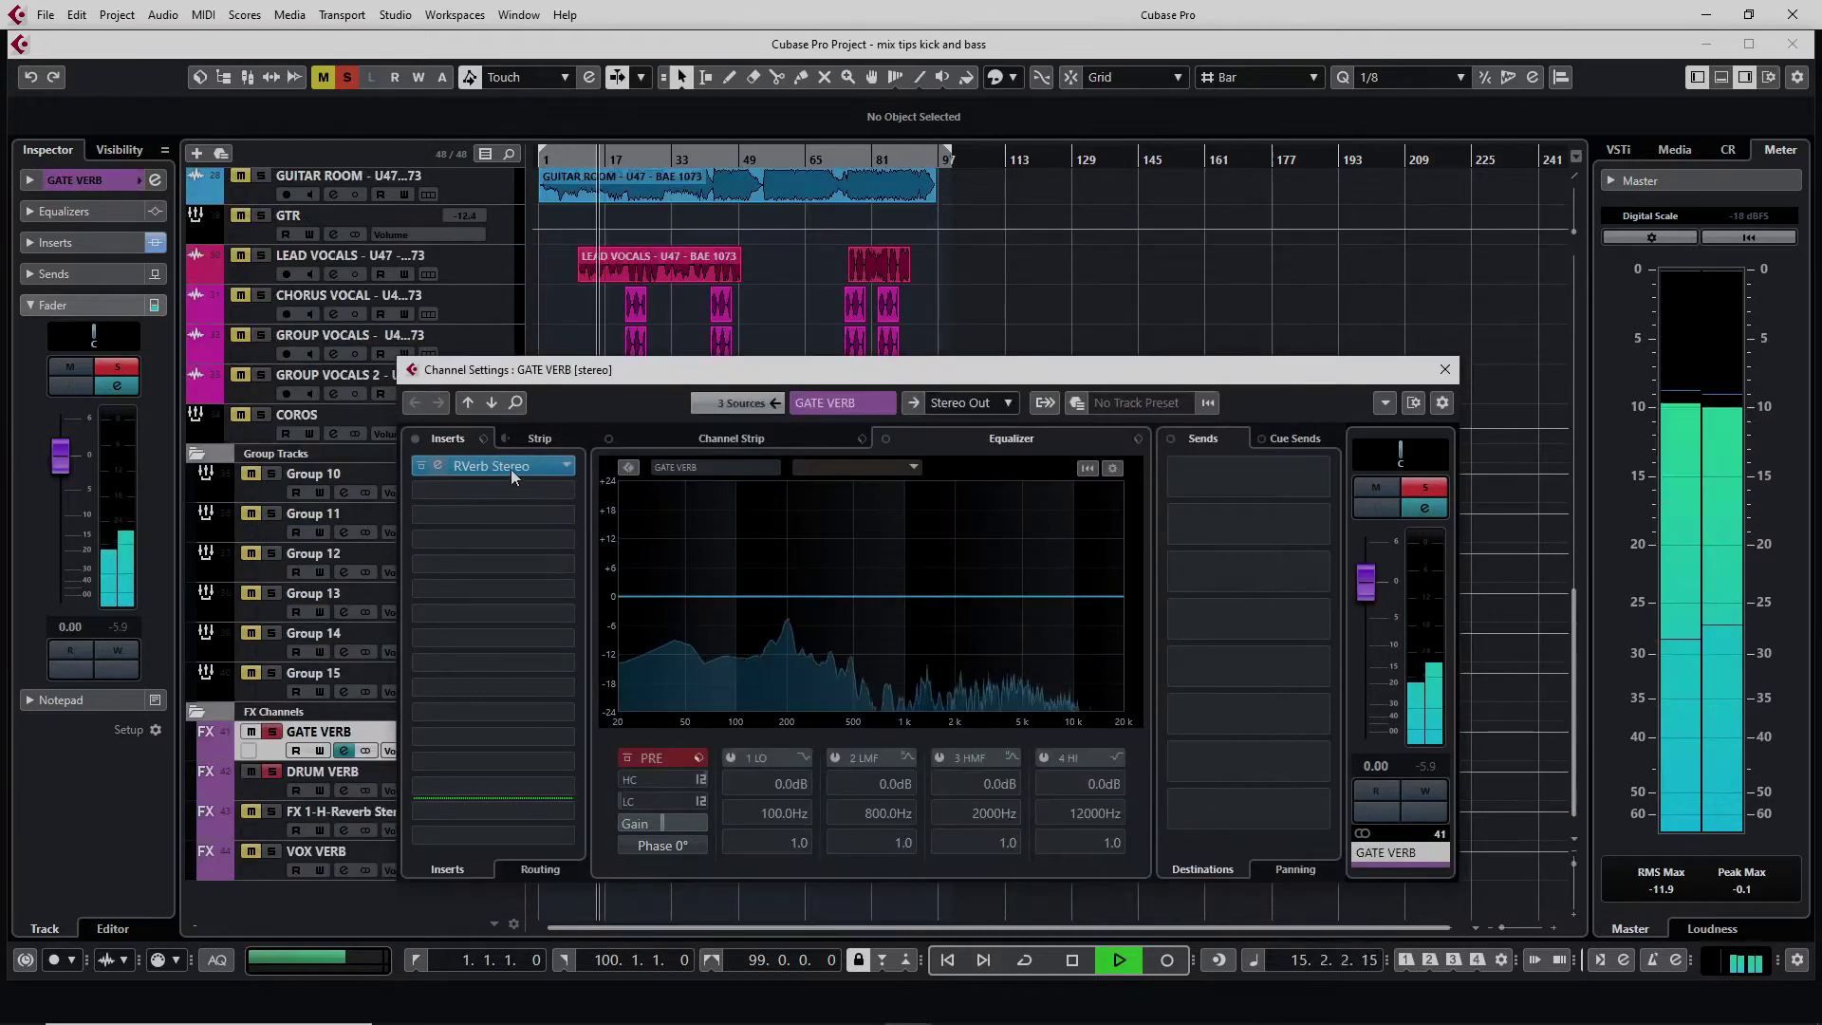
Inspect the RVerb Stereo gated reverb settings on the GATE VERB effect channel and close the plug-in.
{"action": "left_click", "coordinate": [510, 469]}
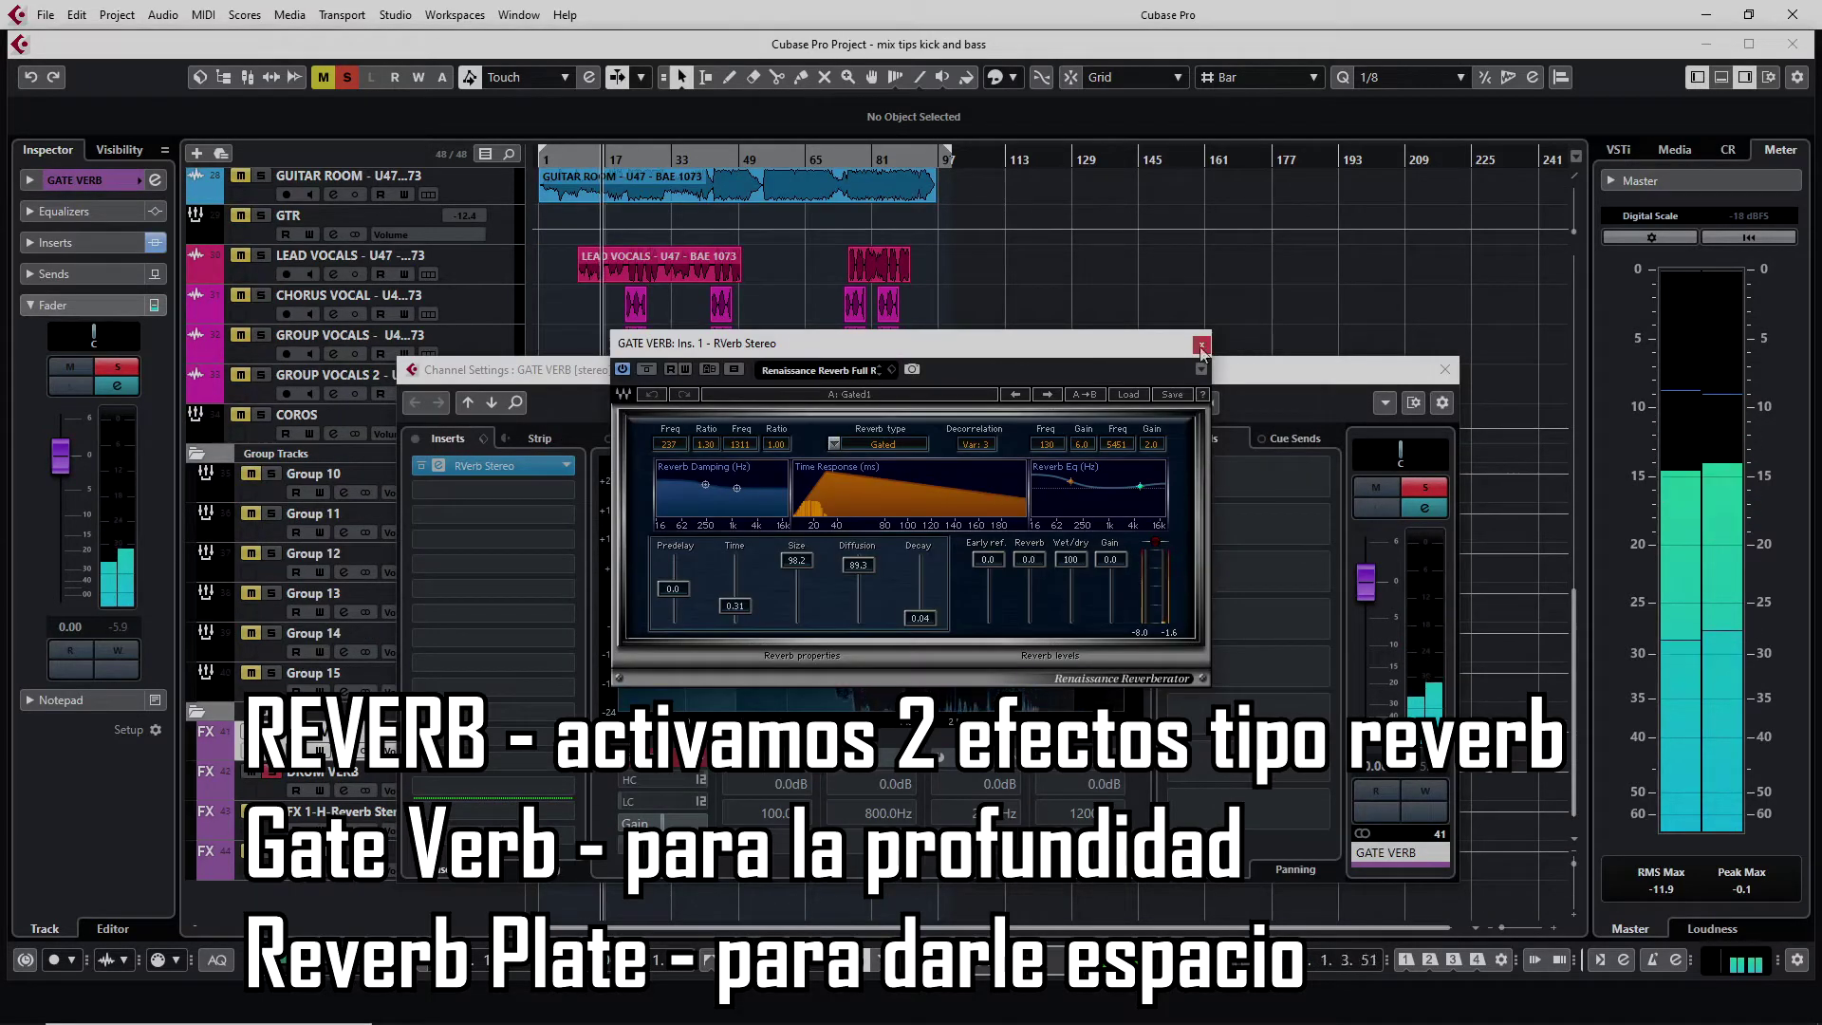
{"action": "left_click", "coordinate": [1201, 343]}
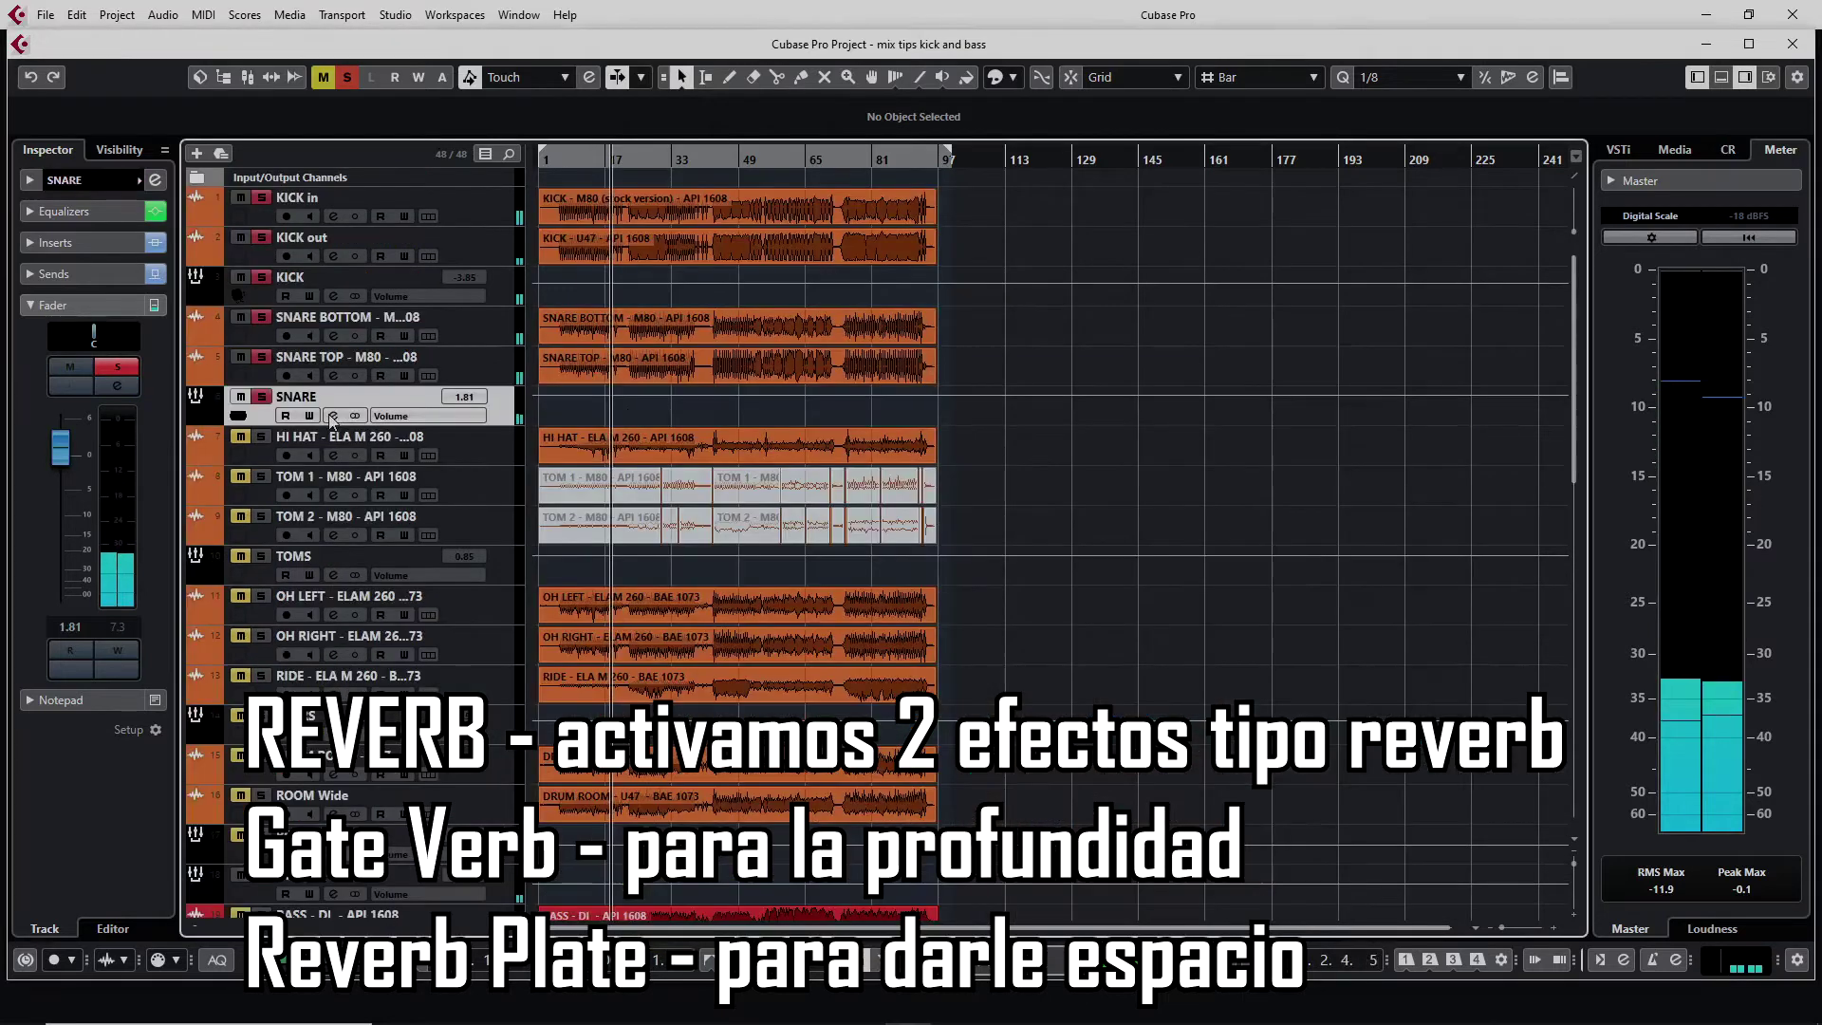
Set the snare's GATE VERB send to -11.7 dB and activate its DRUM VERB send at -12.7 dB.
{"action": "key", "text": "e"}
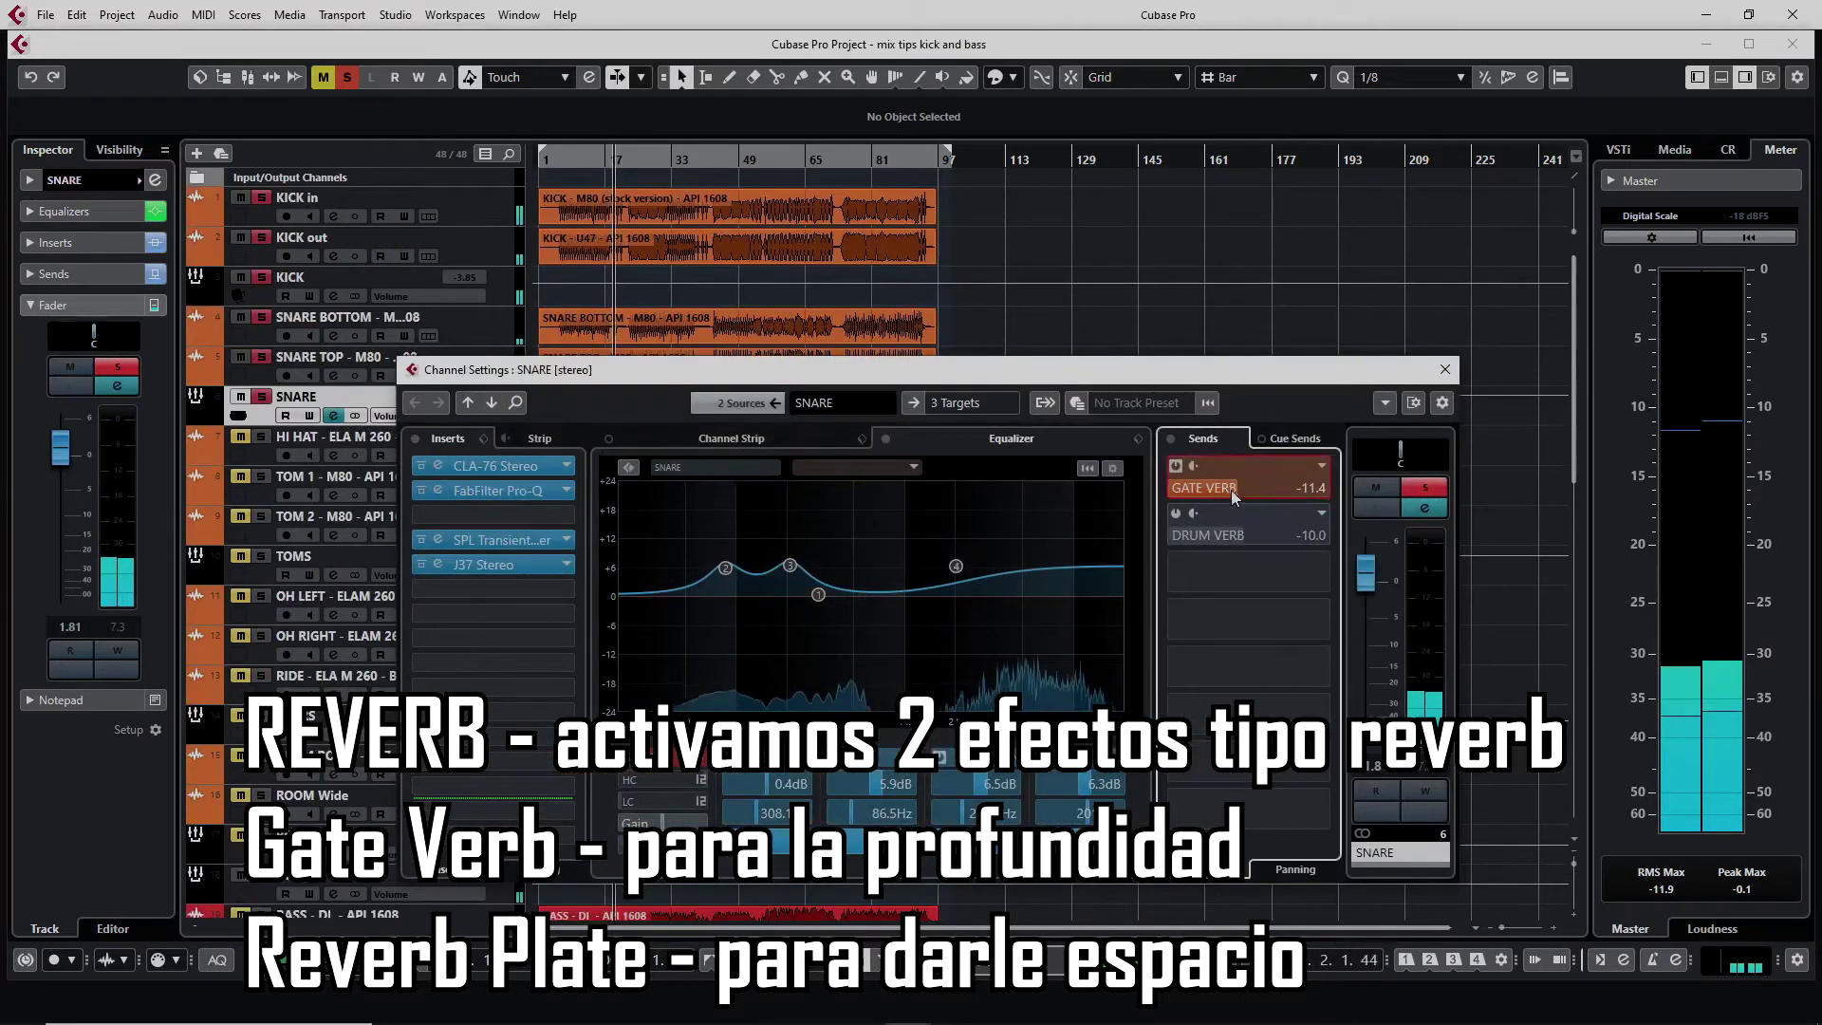
{"action": "scroll", "coordinate": [1227, 490], "scroll_direction": "down", "scroll_amount": 3}
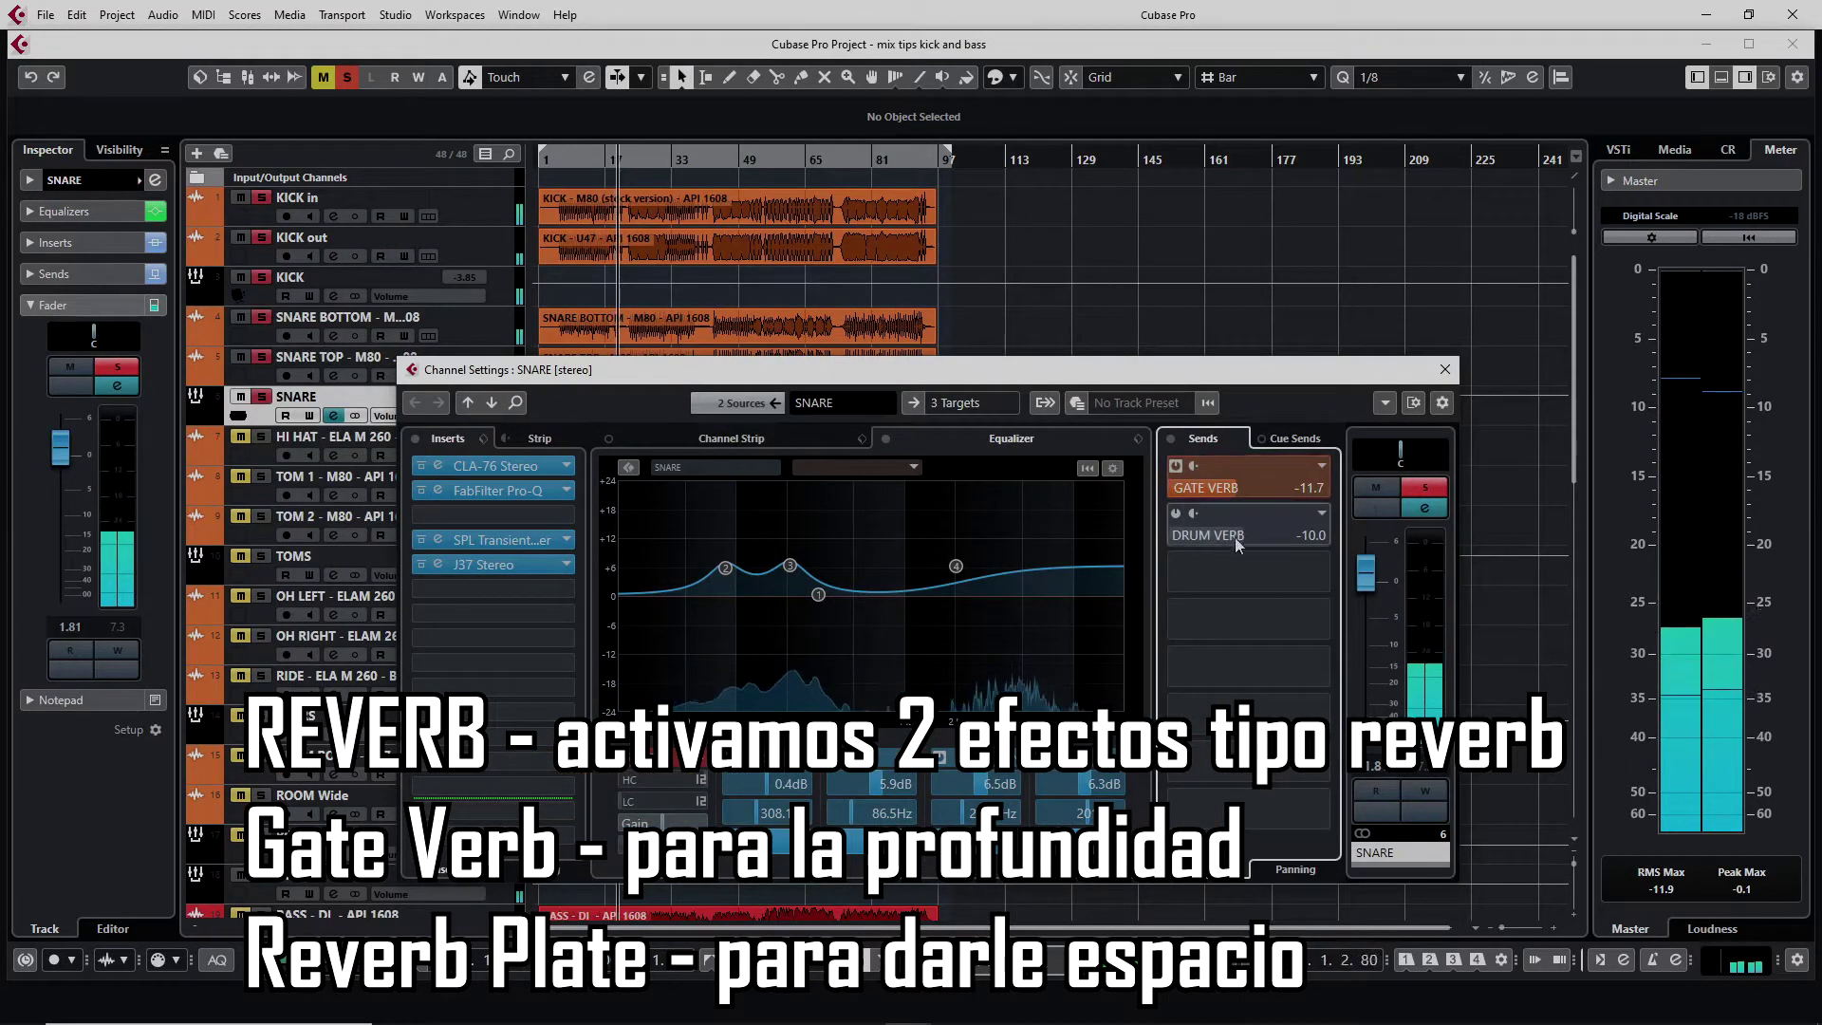
{"action": "left_click", "coordinate": [1175, 512]}
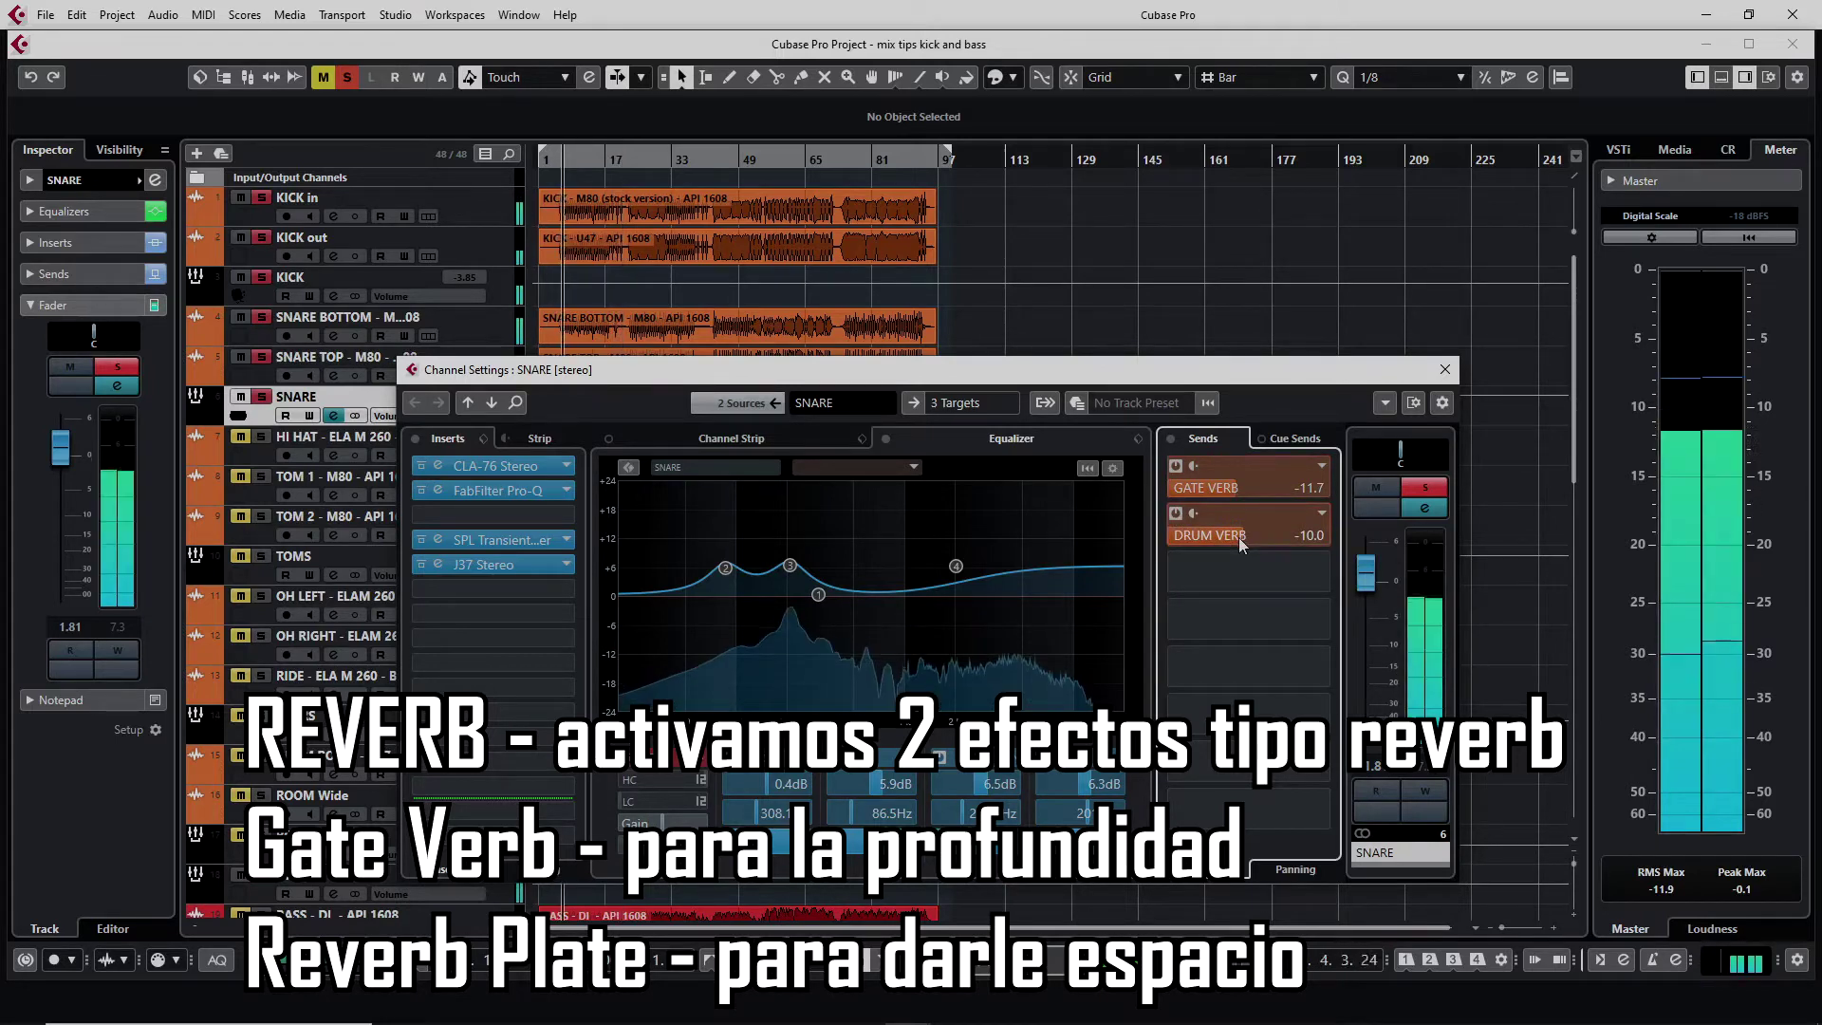
{"action": "scroll", "coordinate": [1238, 537], "scroll_direction": "down", "scroll_amount": 5}
Compare the snare with its GATE VERB and DRUM VERB sends switched off and on.
{"action": "left_click", "coordinate": [1171, 438]}
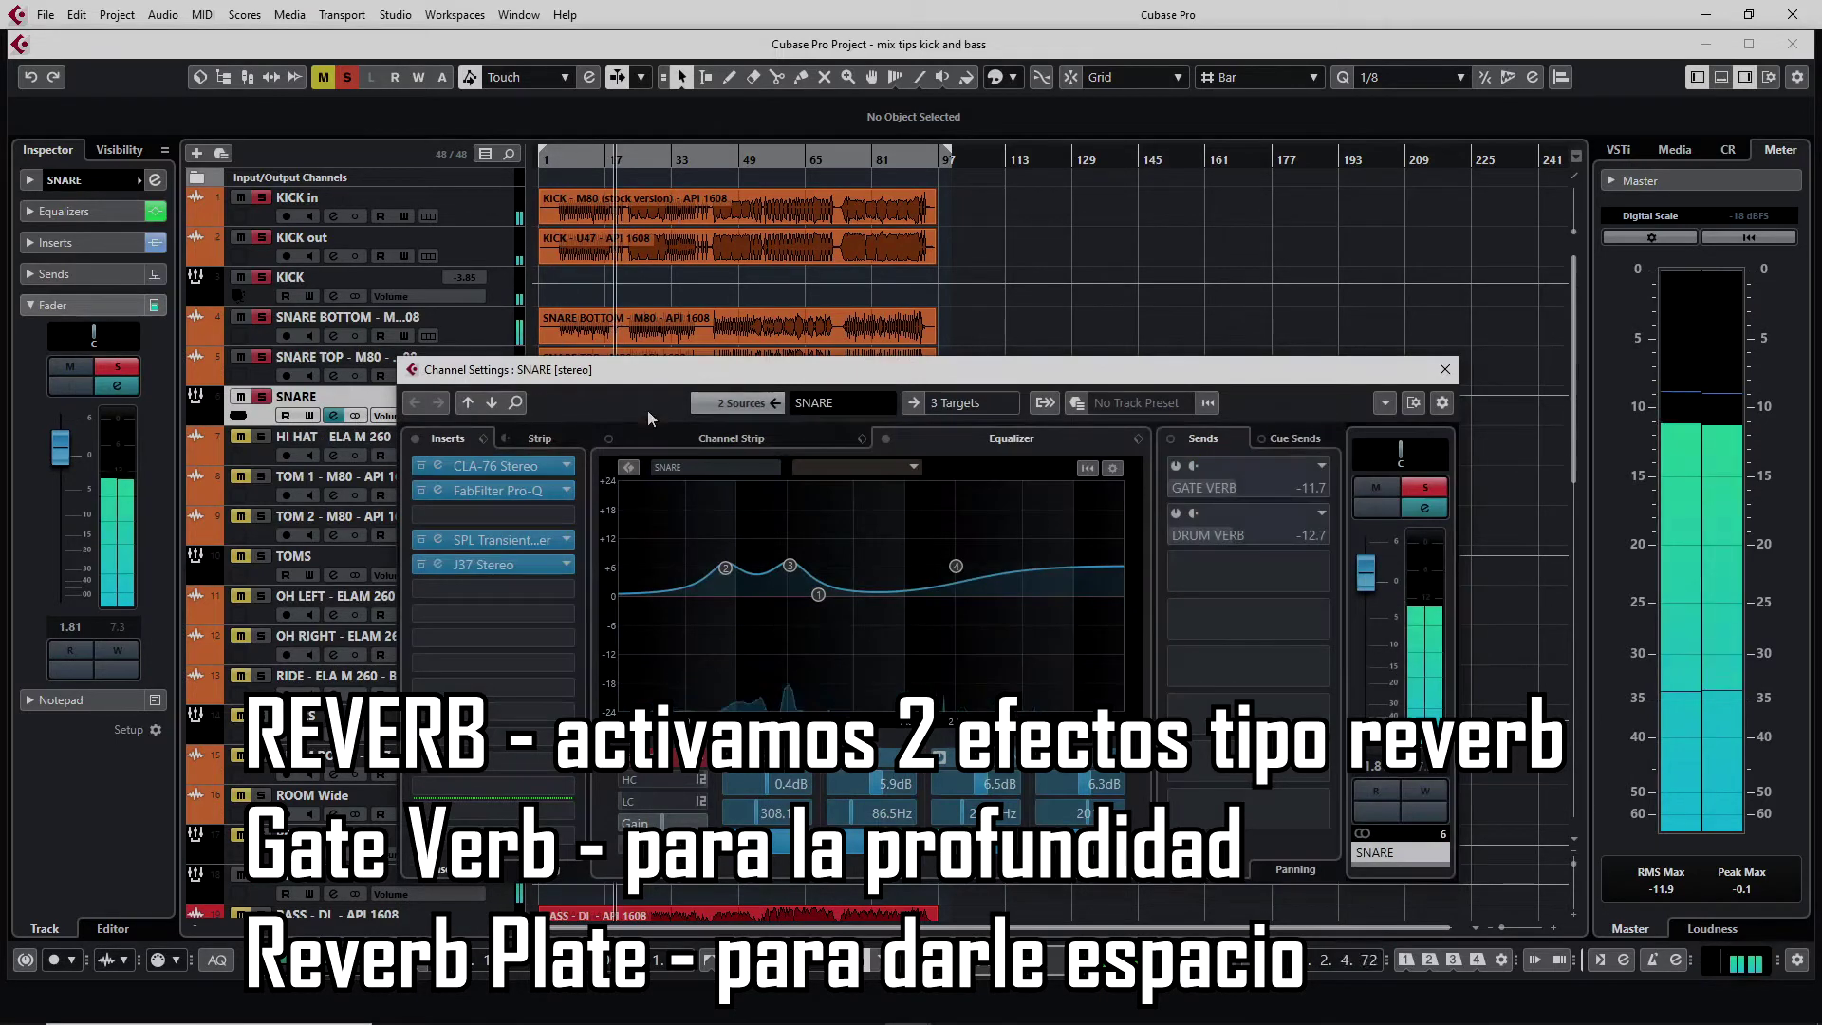
{"action": "left_click", "coordinate": [1173, 469]}
{"action": "left_click", "coordinate": [1176, 511]}
Review the hi-hat channel's equalizer settings and close its channel settings.
{"action": "key", "text": "Down"}
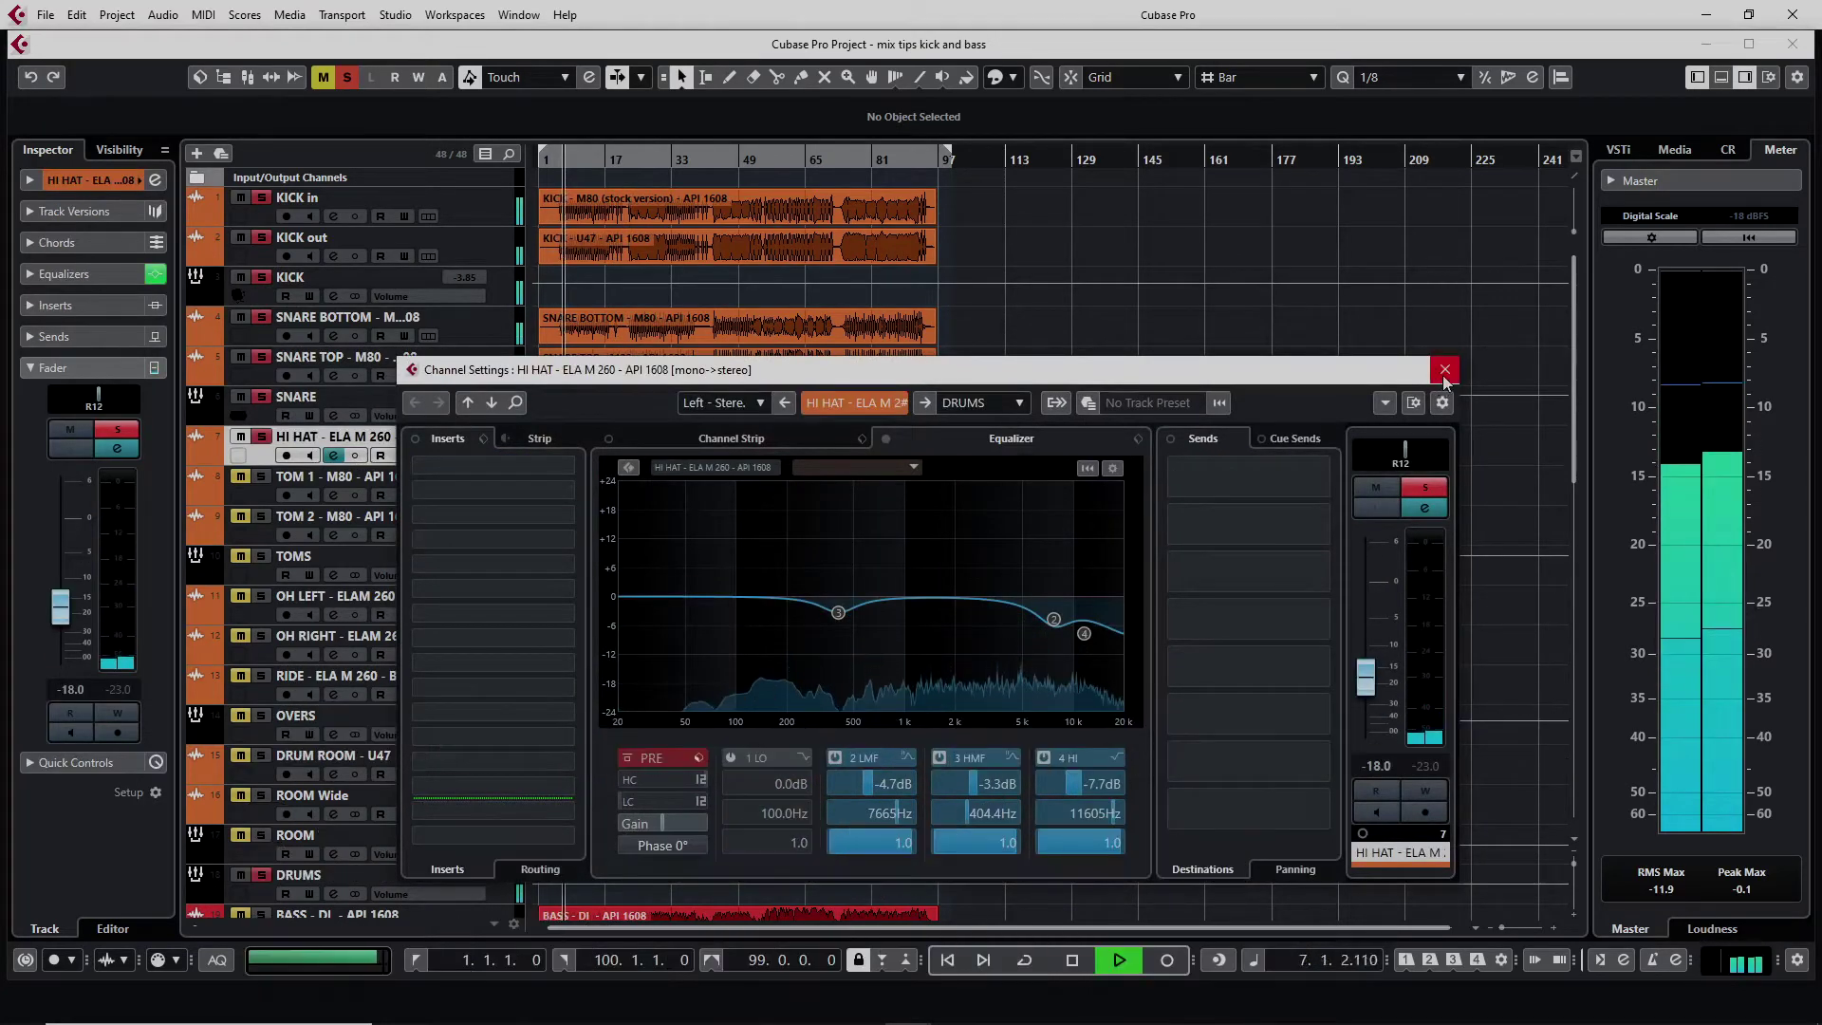
{"action": "left_click", "coordinate": [1443, 373]}
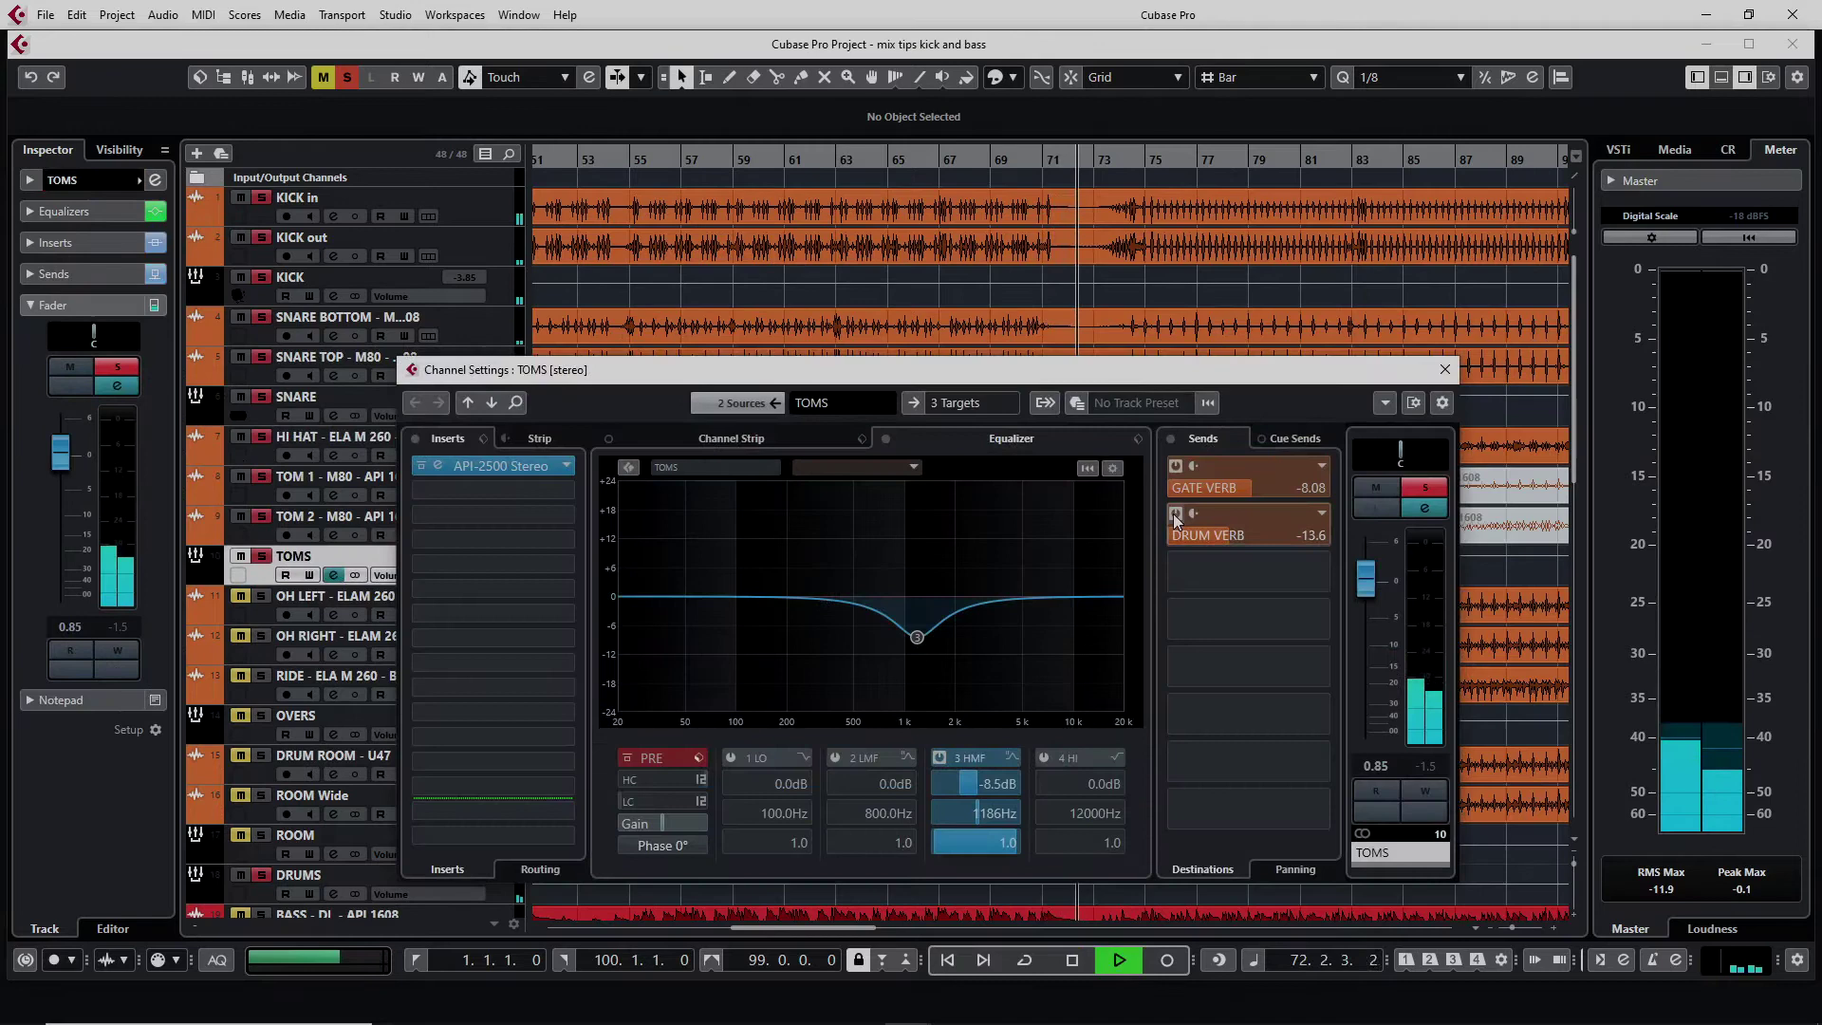
Turn off the DRUM VERB and GATE VERB sends on the TOMS channel and close its channel settings.
{"action": "left_click", "coordinate": [1175, 513]}
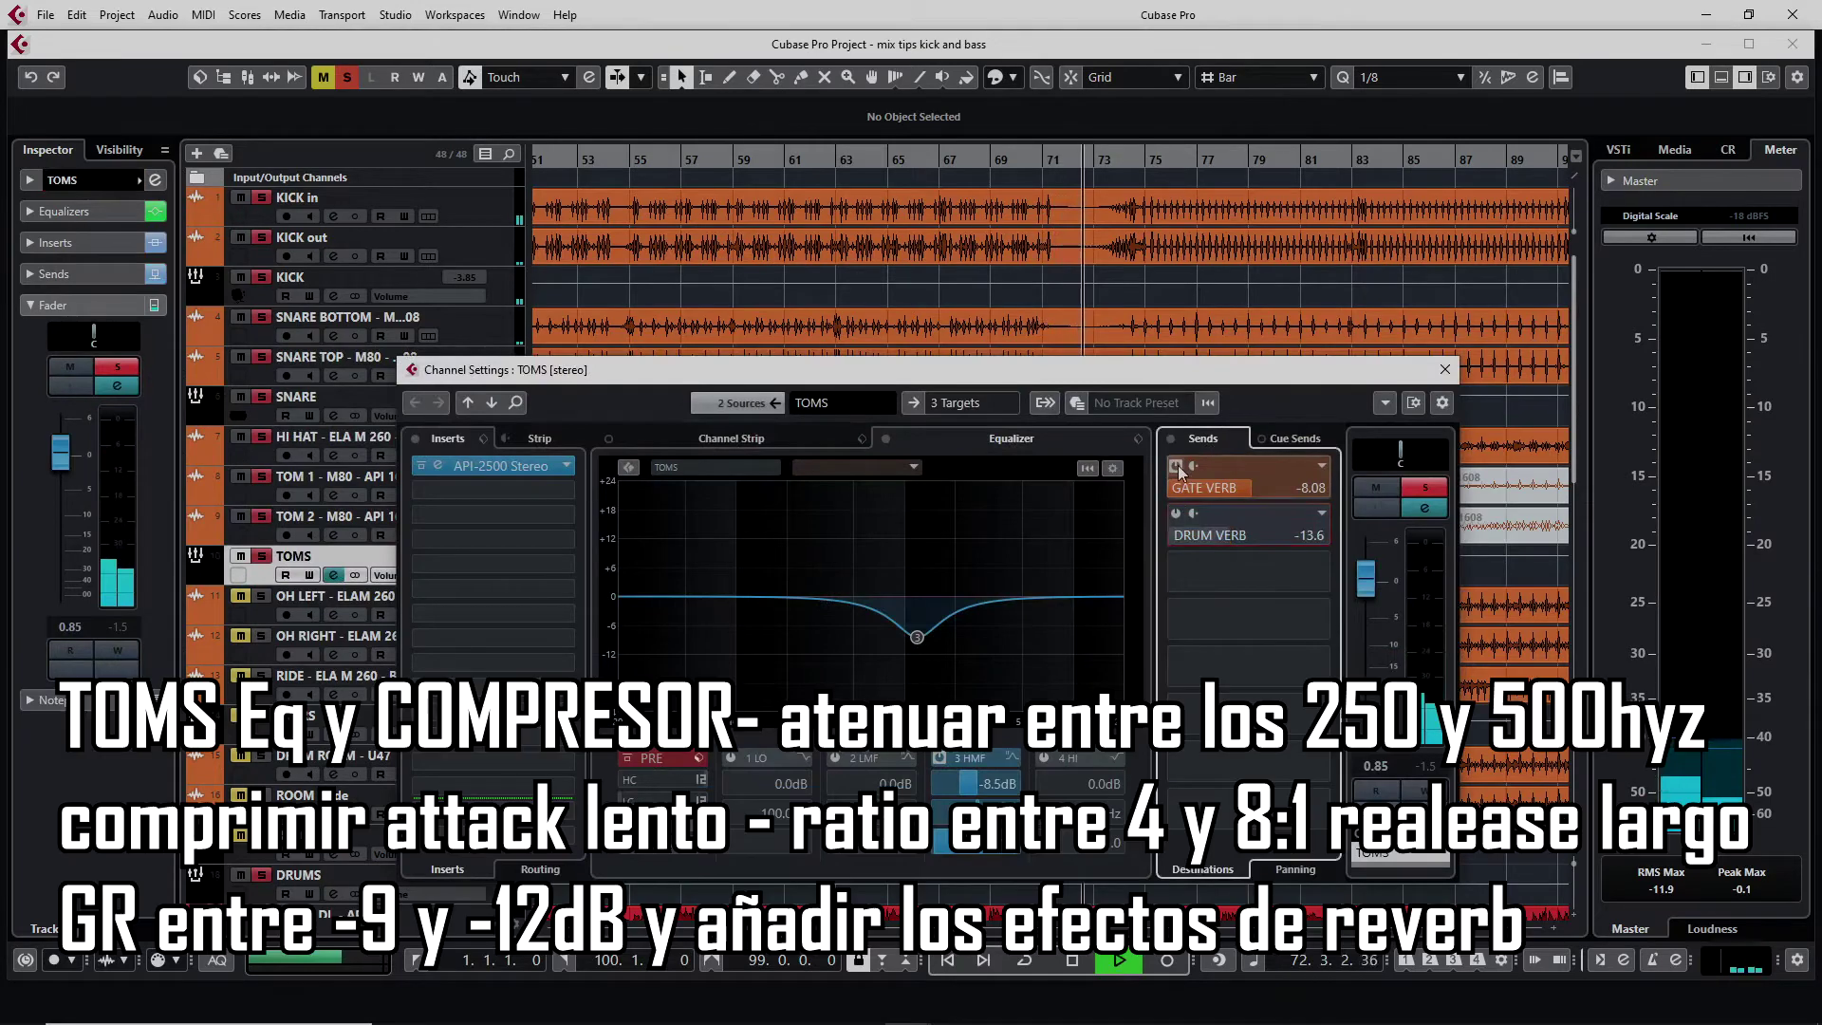
{"action": "left_click", "coordinate": [1176, 466]}
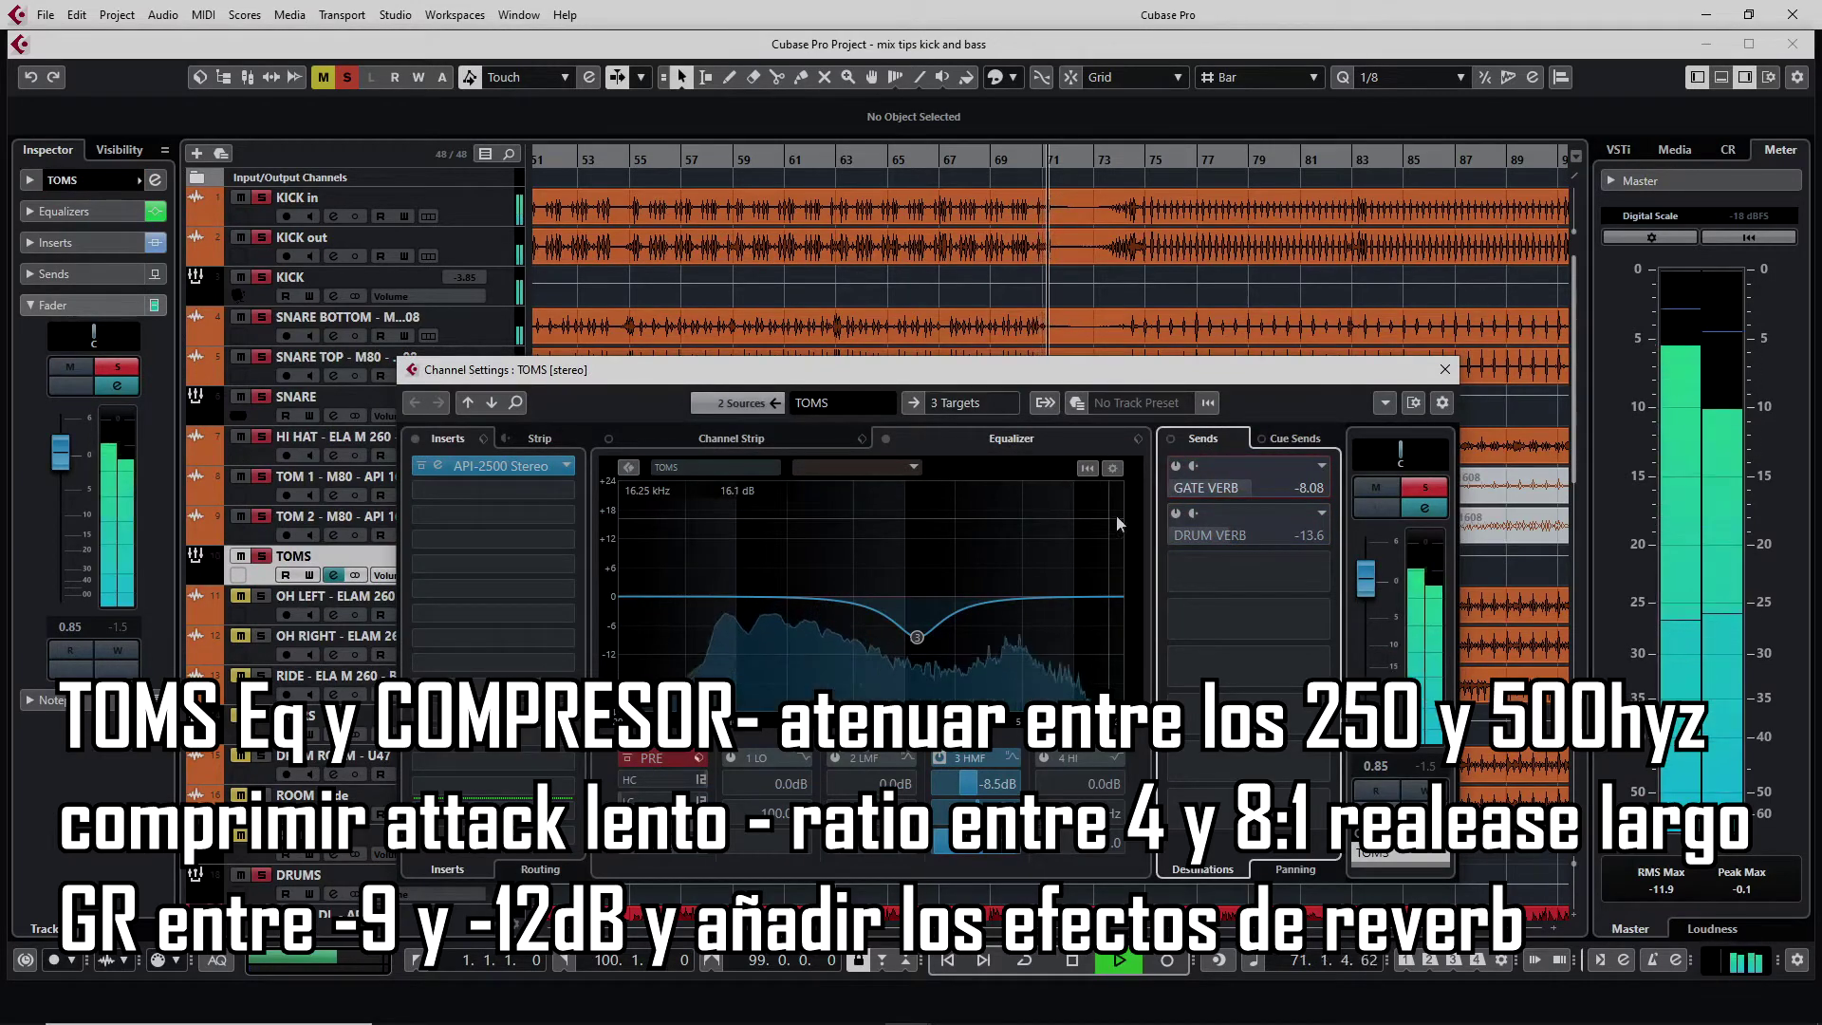
{"action": "left_click", "coordinate": [1444, 369]}
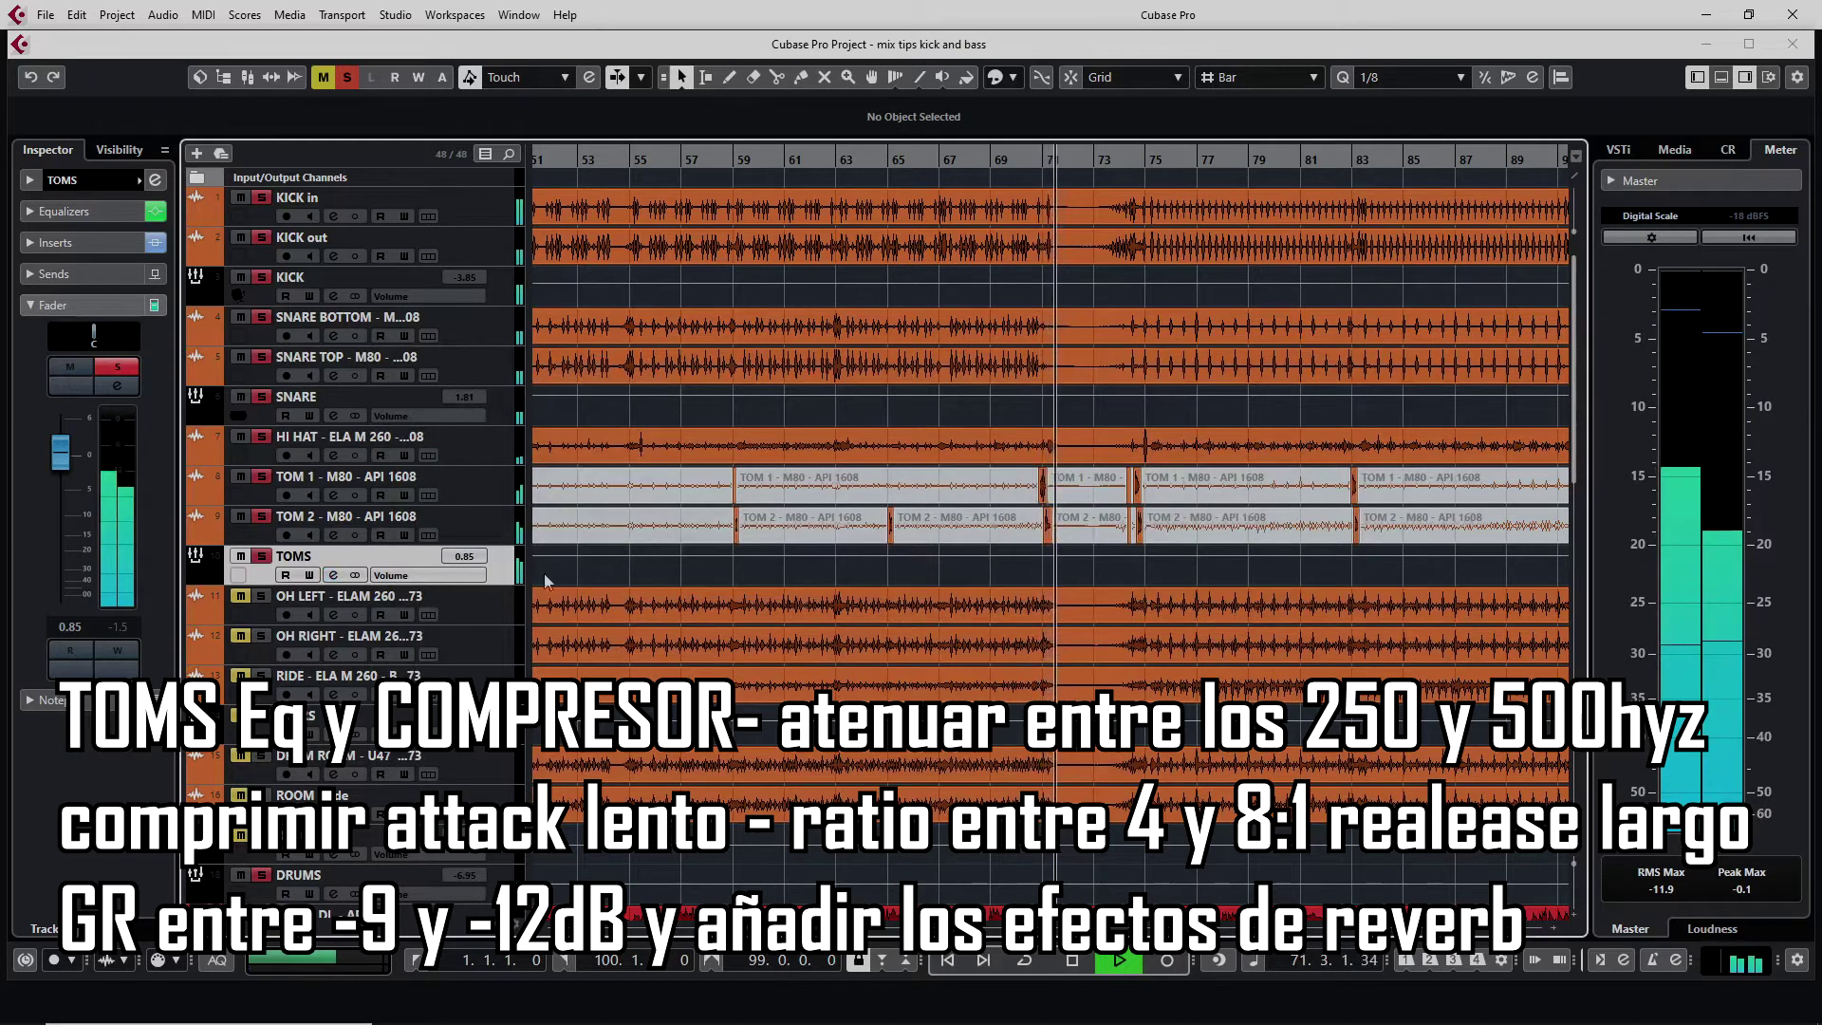
Restart playback to listen to the tom hits around bar 71.
{"action": "key", "text": "space"}
{"action": "key", "text": "space"}
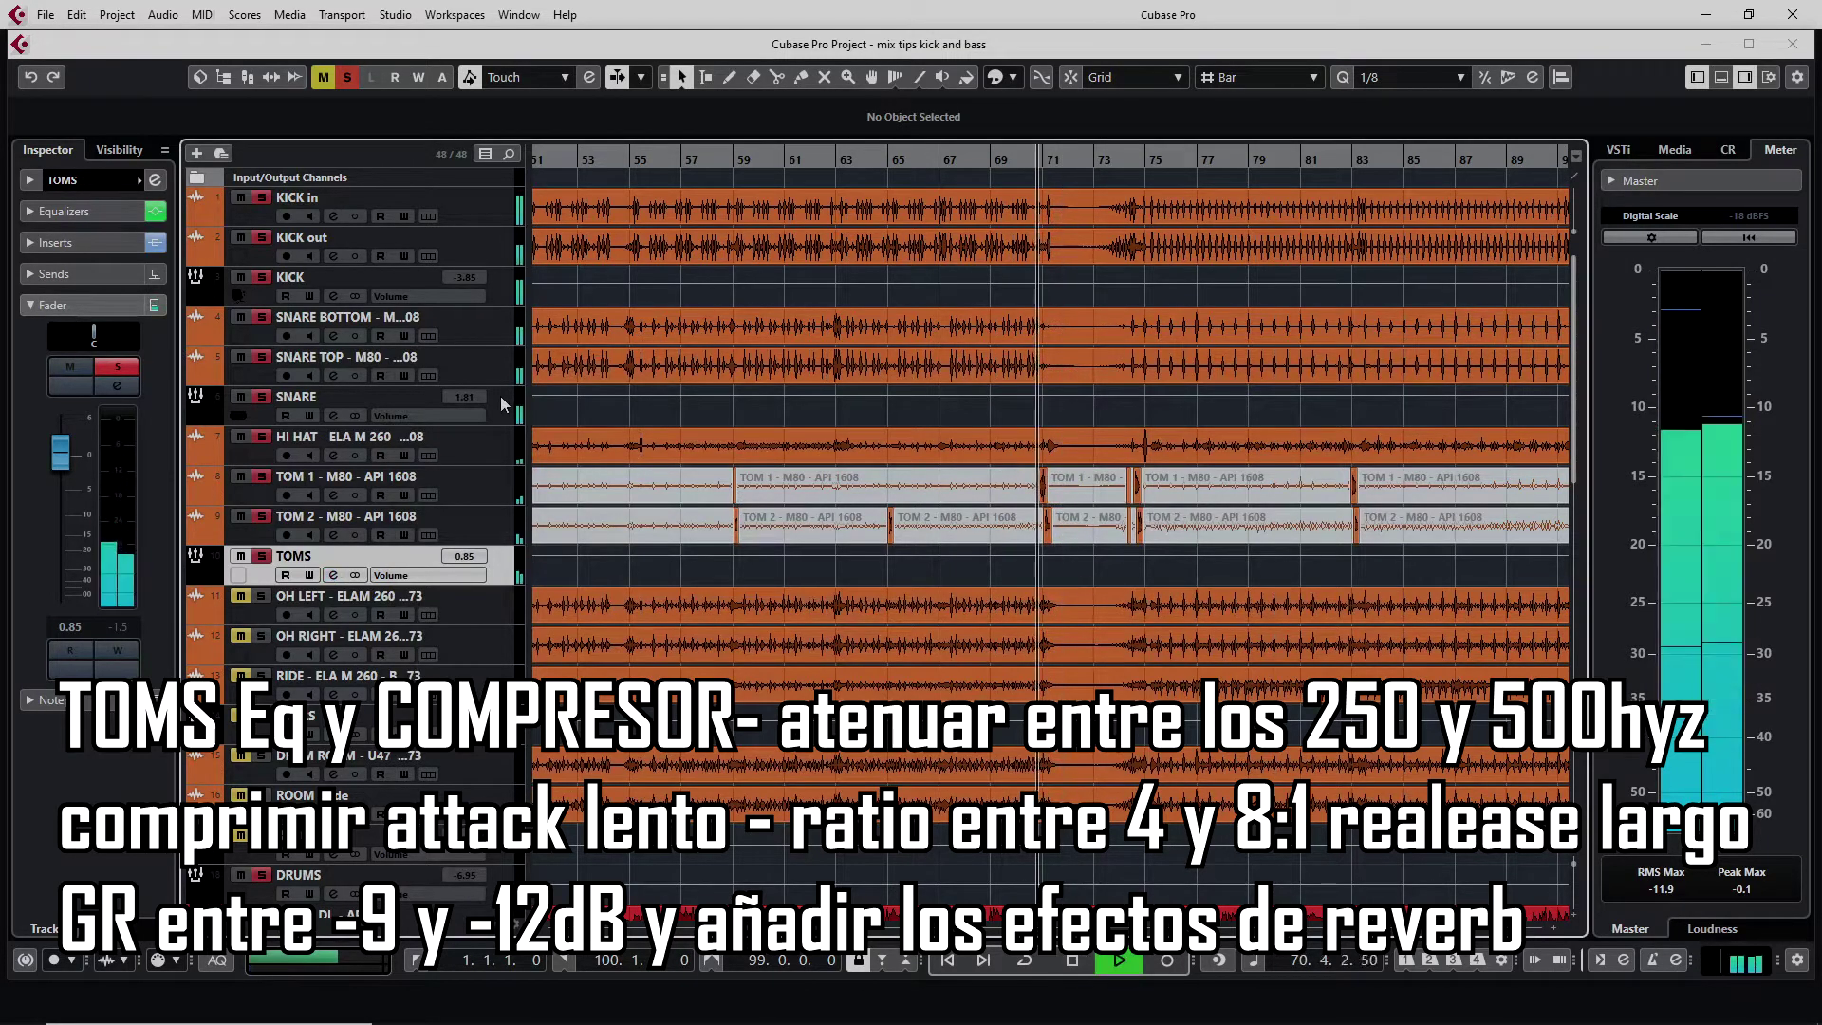
{"action": "key", "text": "space"}
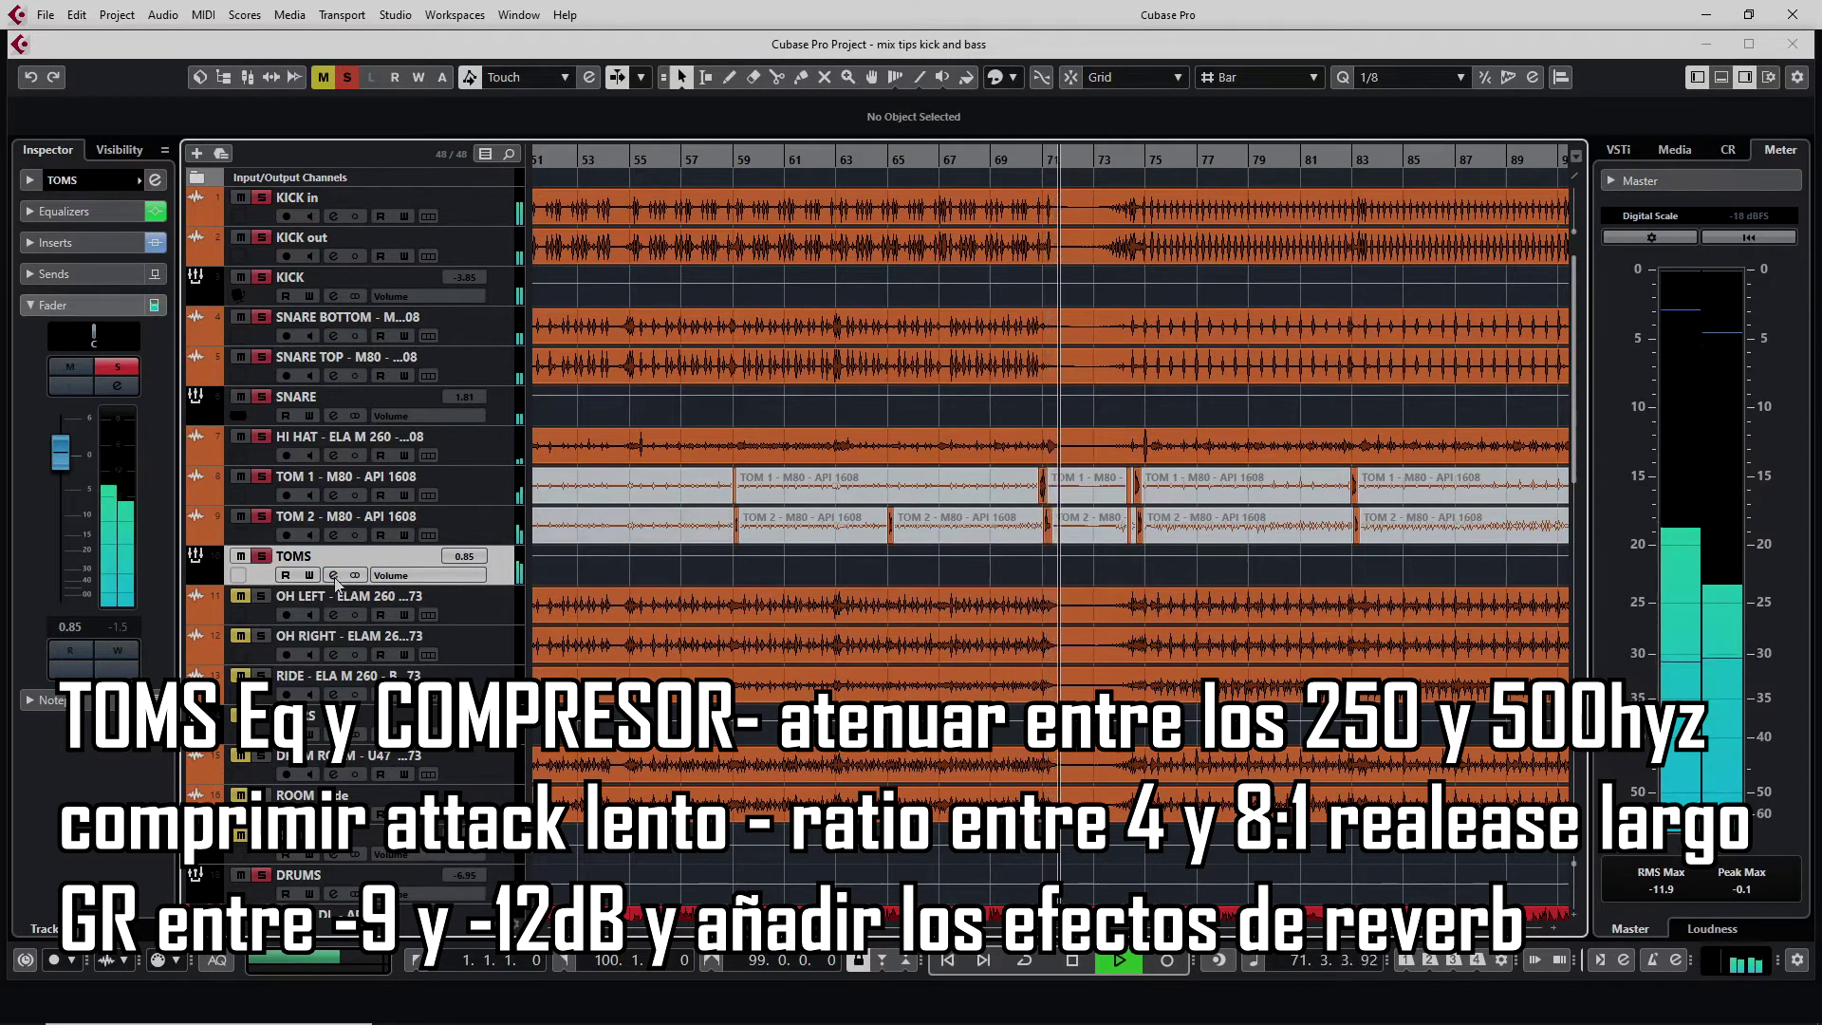
Turn the GATE VERB and DRUM VERB sends back on for the TOMS channel and close its channel settings.
{"action": "left_click", "coordinate": [333, 575]}
{"action": "key", "text": "space"}
{"action": "scroll", "coordinate": [1215, 537], "scroll_direction": "down", "scroll_amount": 2}
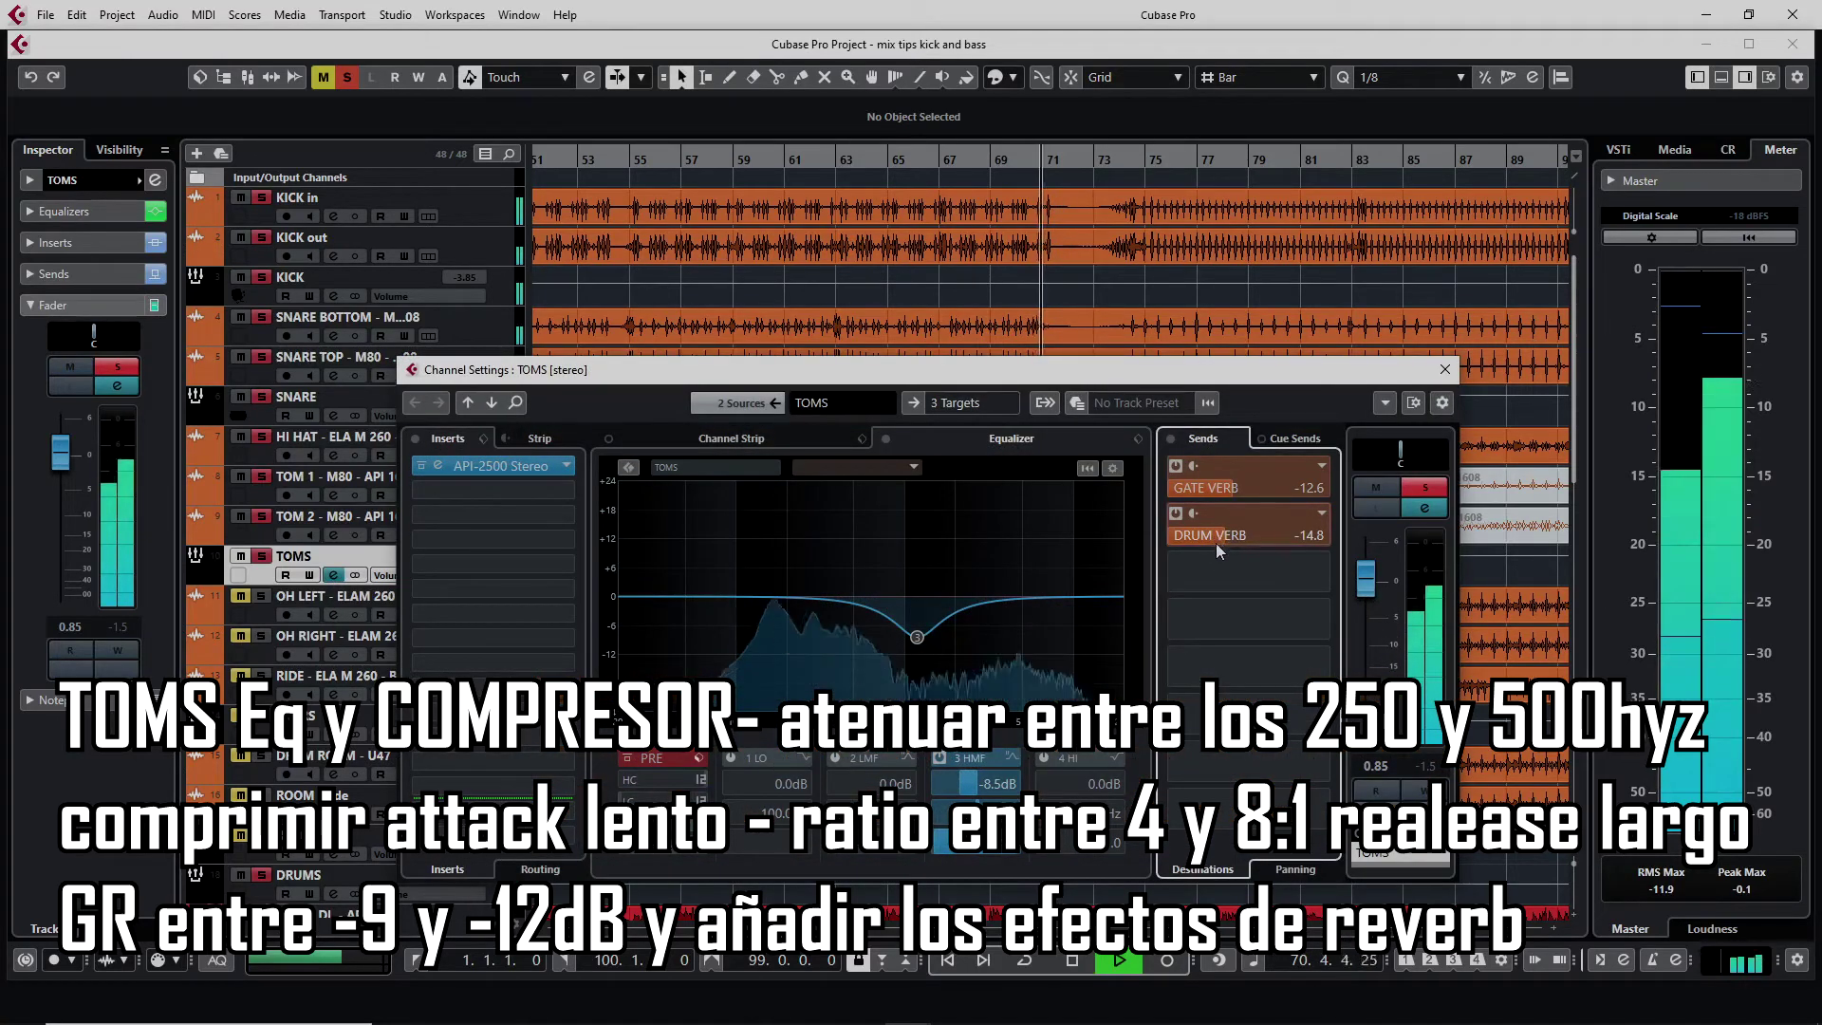
{"action": "left_click", "coordinate": [1444, 378]}
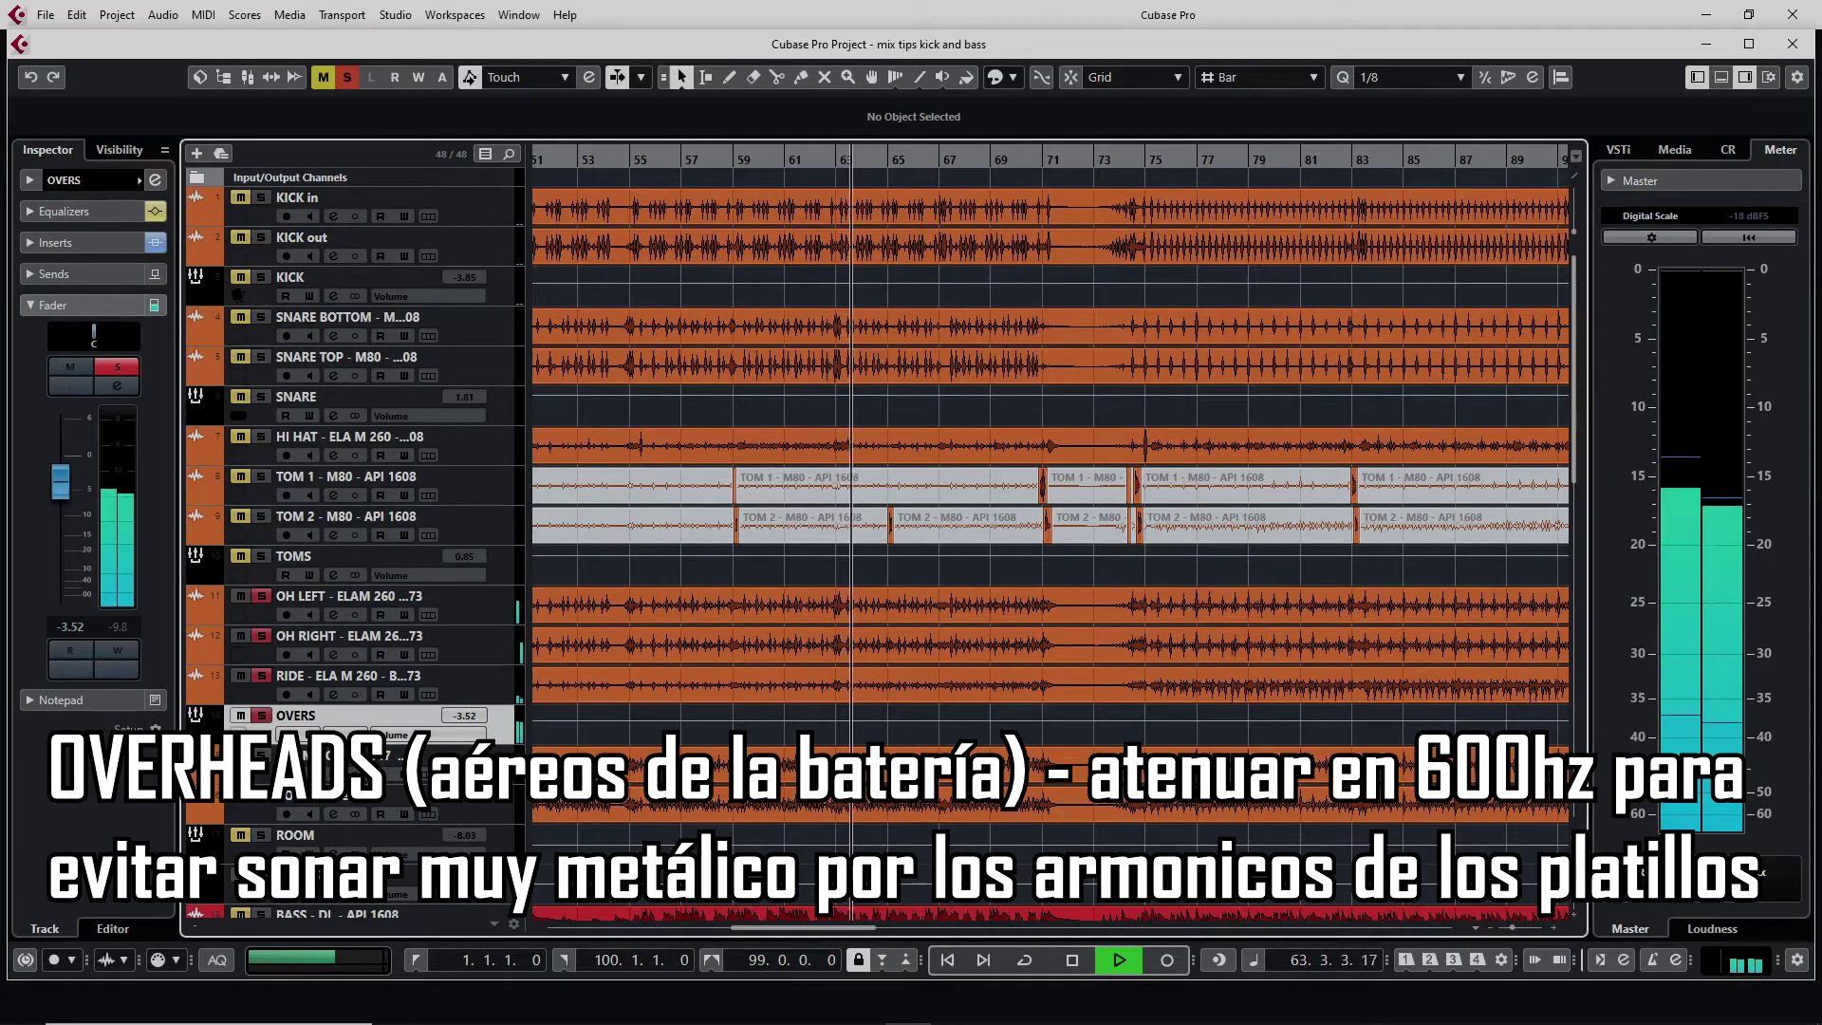
Activate the OVERS channel's equalizer and compare its API-2500 compressor bypassed and active.
{"action": "key", "text": "e"}
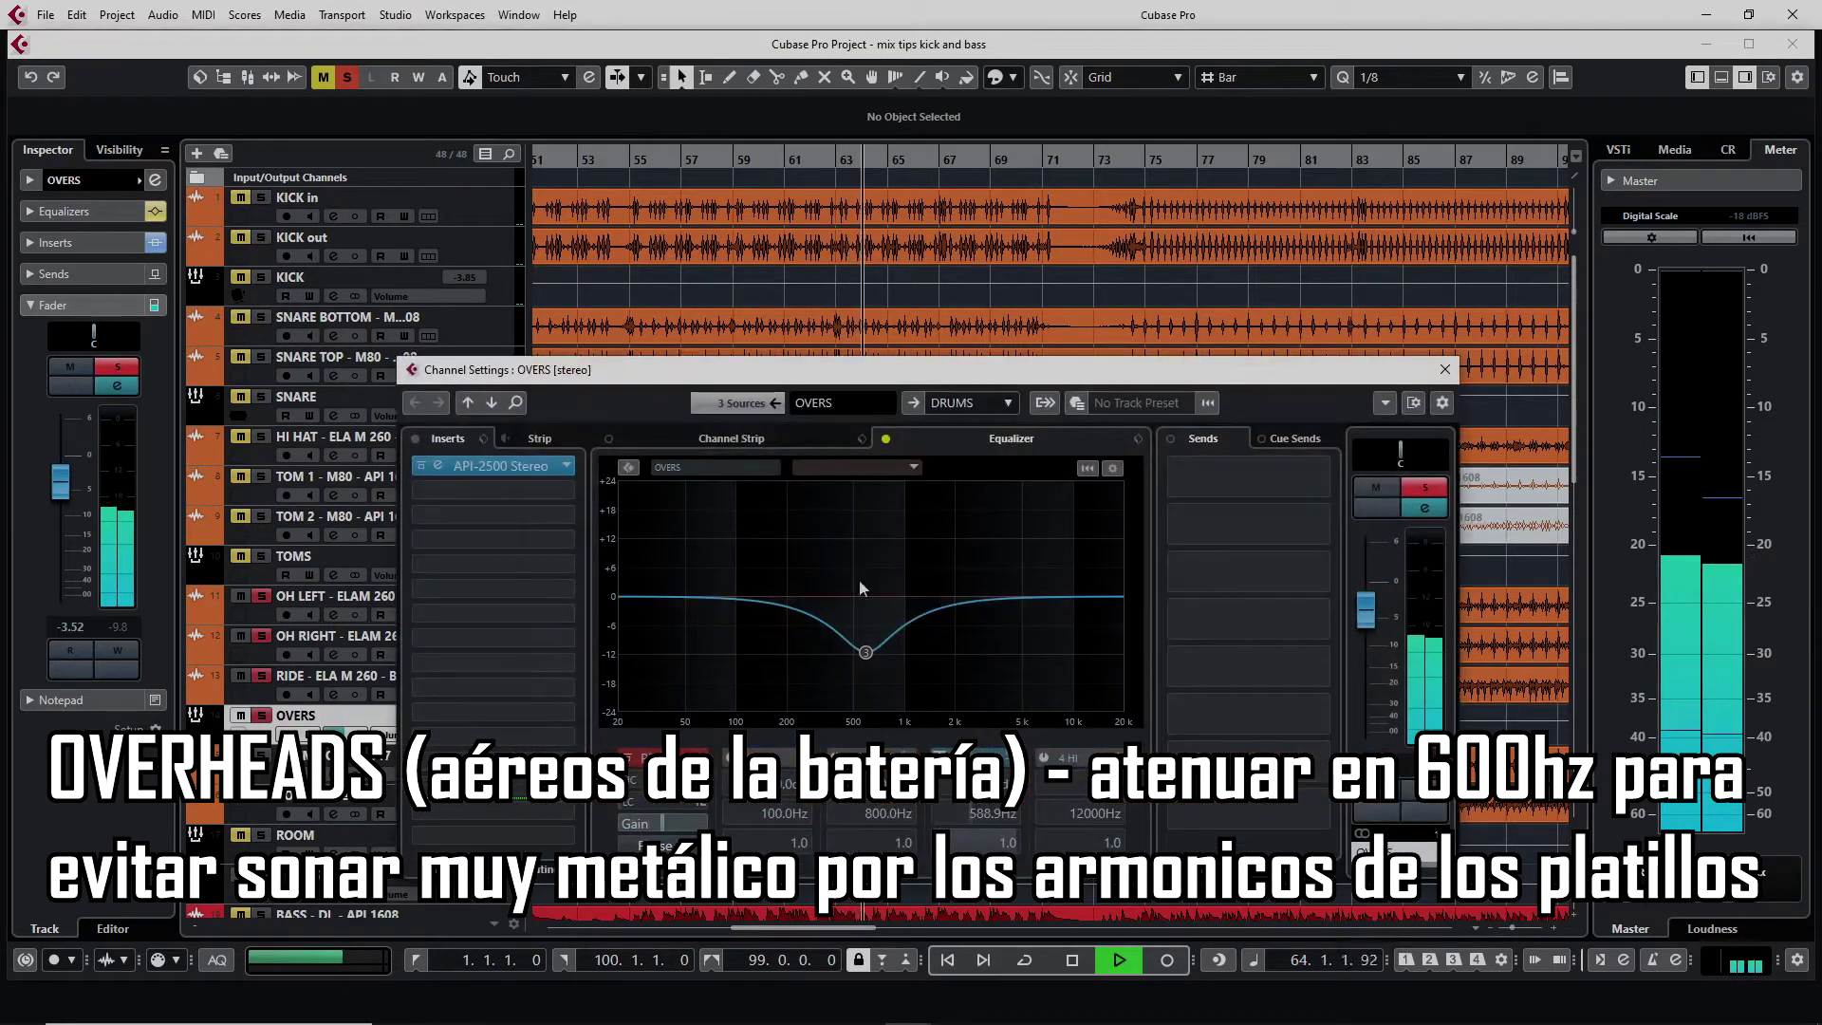
{"action": "left_click", "coordinate": [885, 439]}
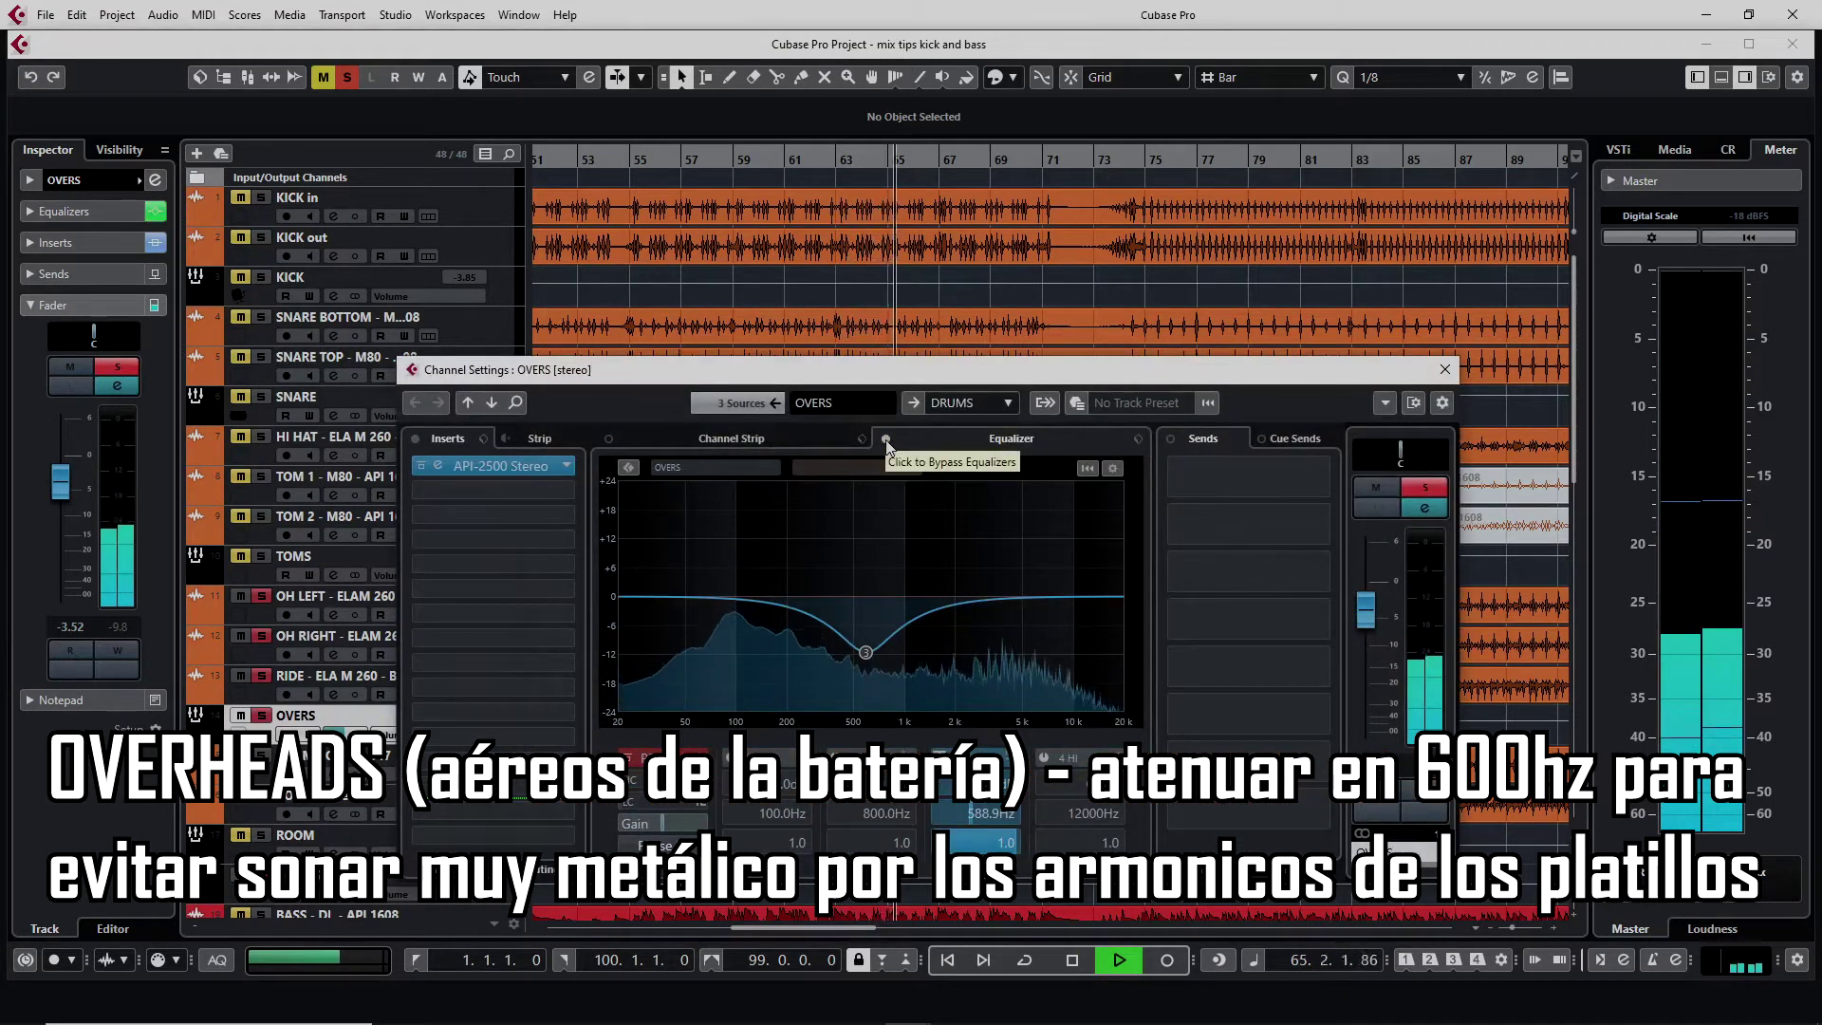
{"action": "left_click", "coordinate": [621, 336]}
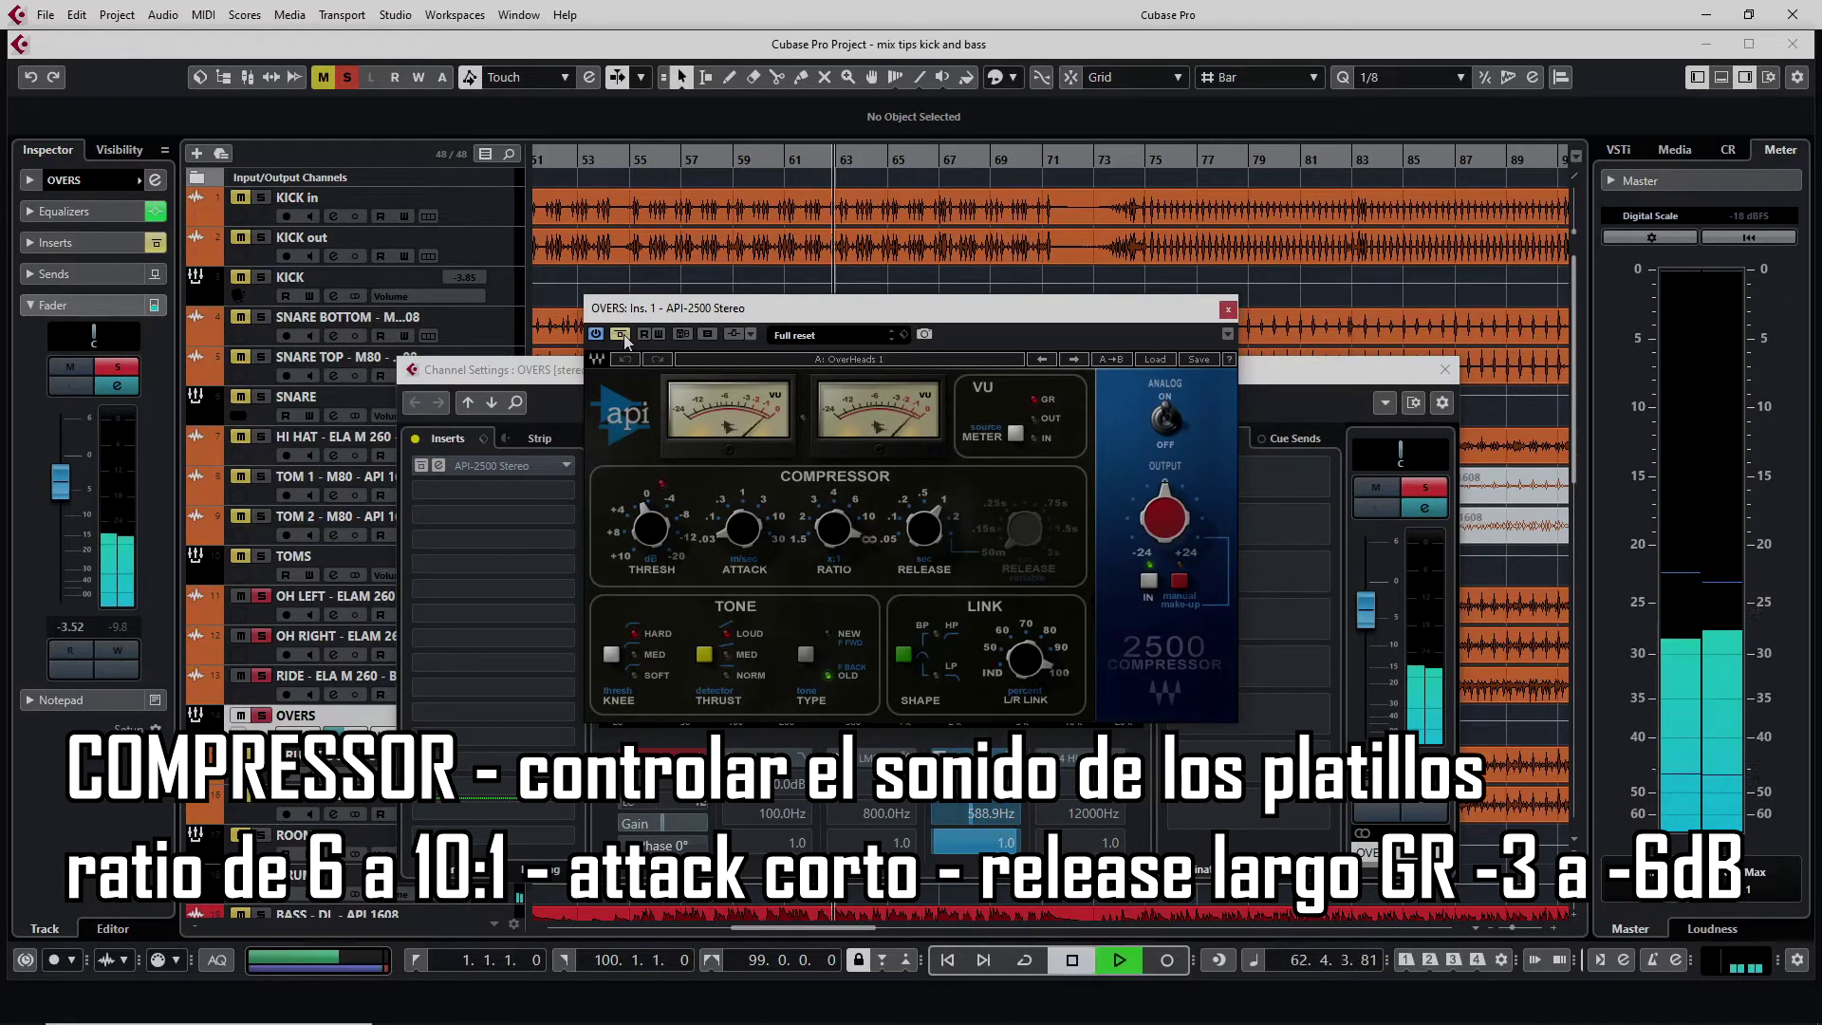
{"action": "left_click", "coordinate": [622, 335]}
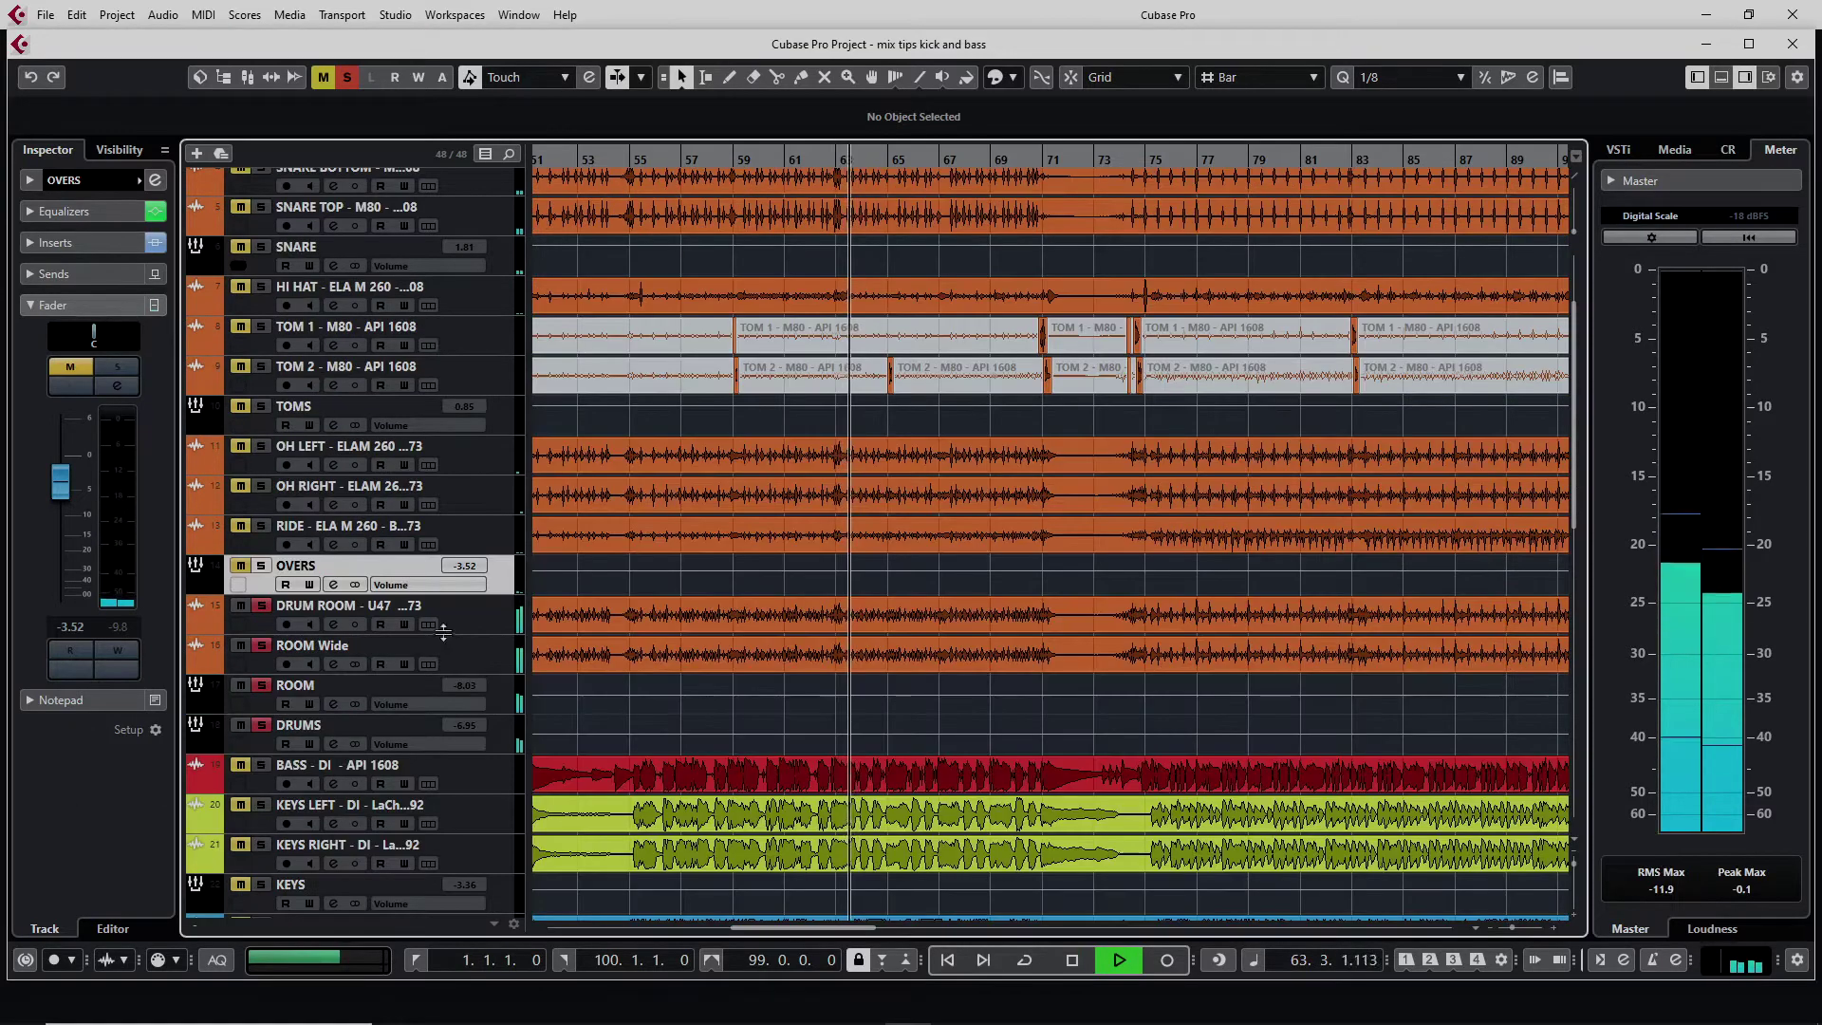
Open the ROOM Wide channel settings, activate its StereoDelay insert, and close the plug-in.
{"action": "left_click", "coordinate": [414, 624]}
{"action": "key", "text": "e"}
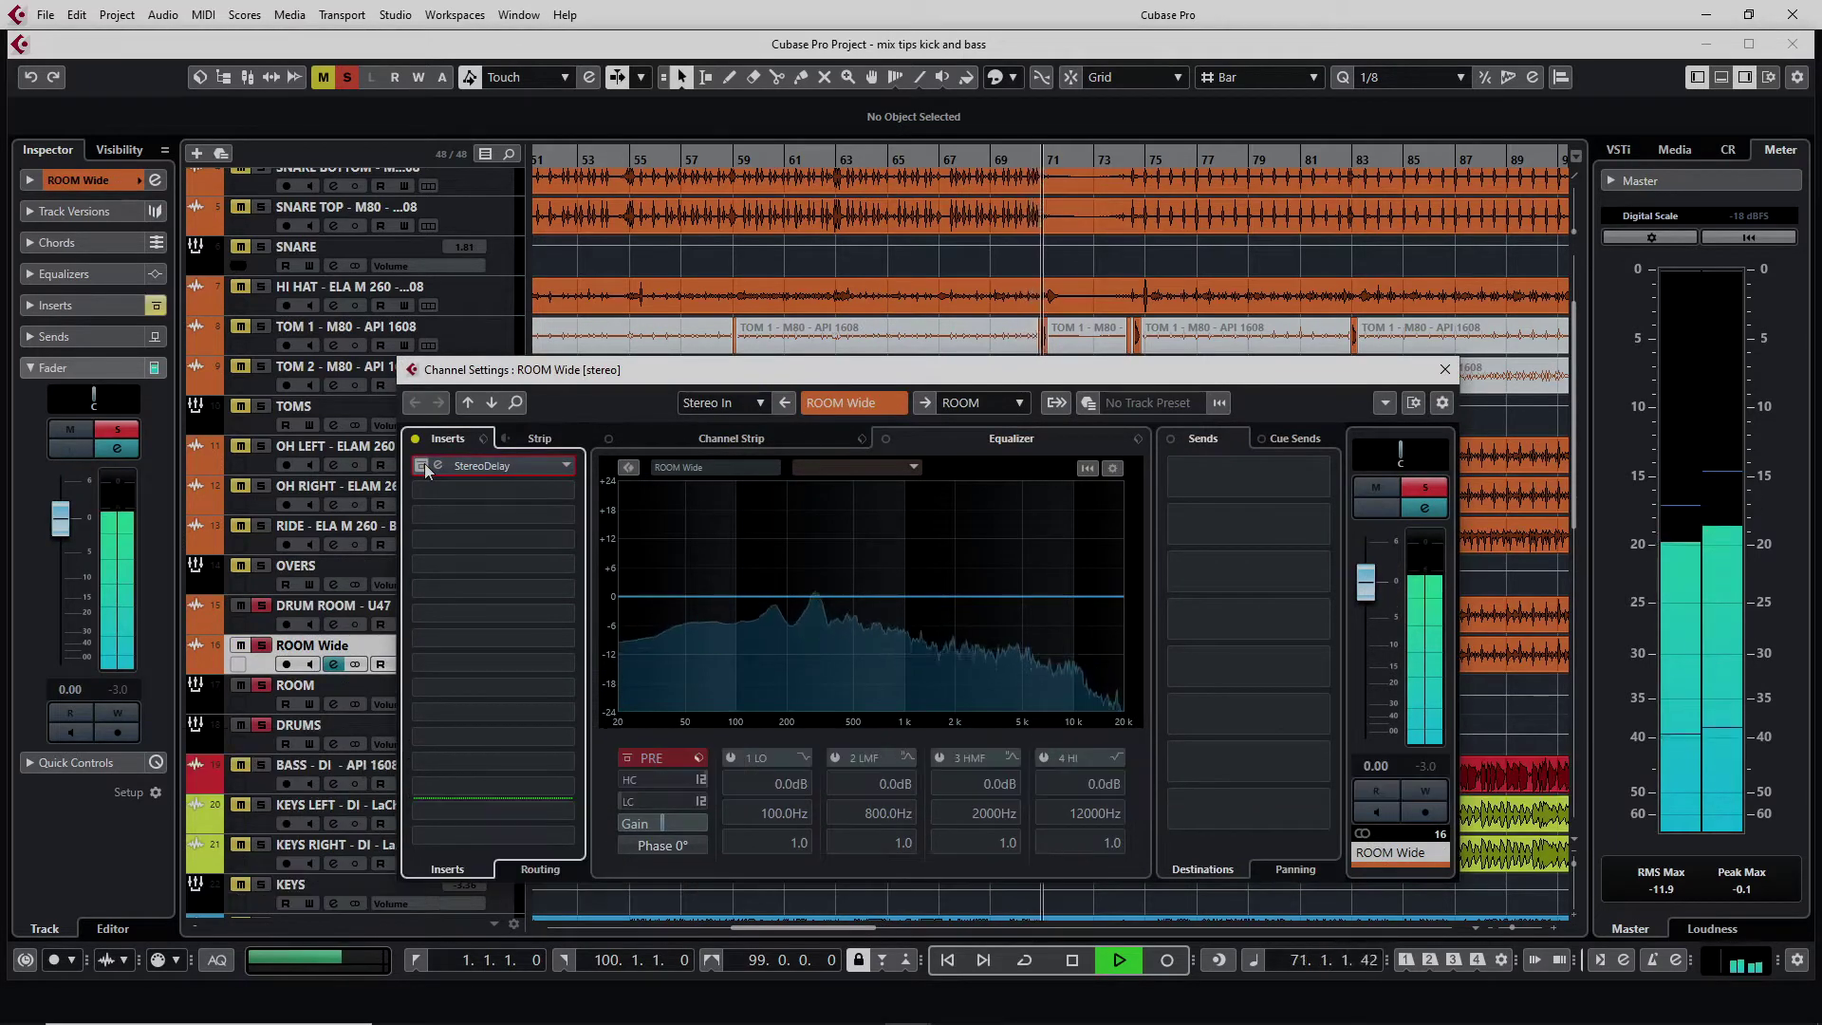
{"action": "left_click", "coordinate": [482, 464]}
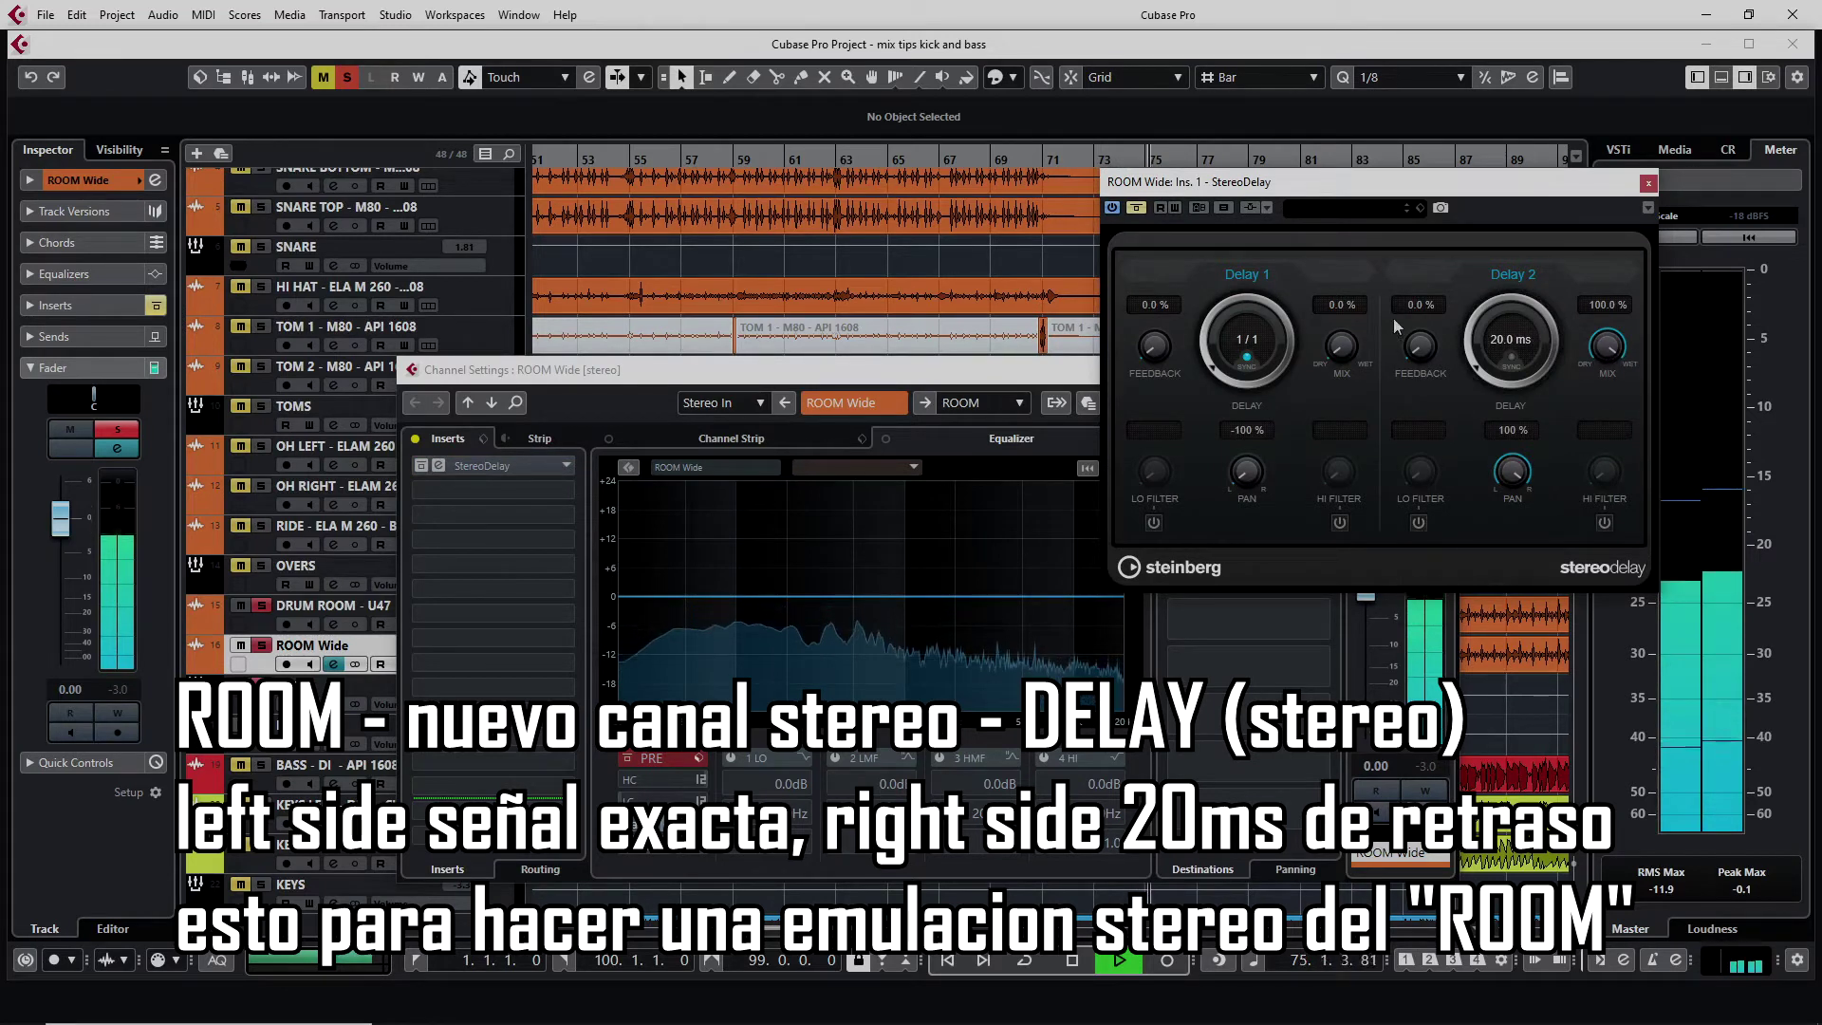
{"action": "left_click", "coordinate": [1138, 208]}
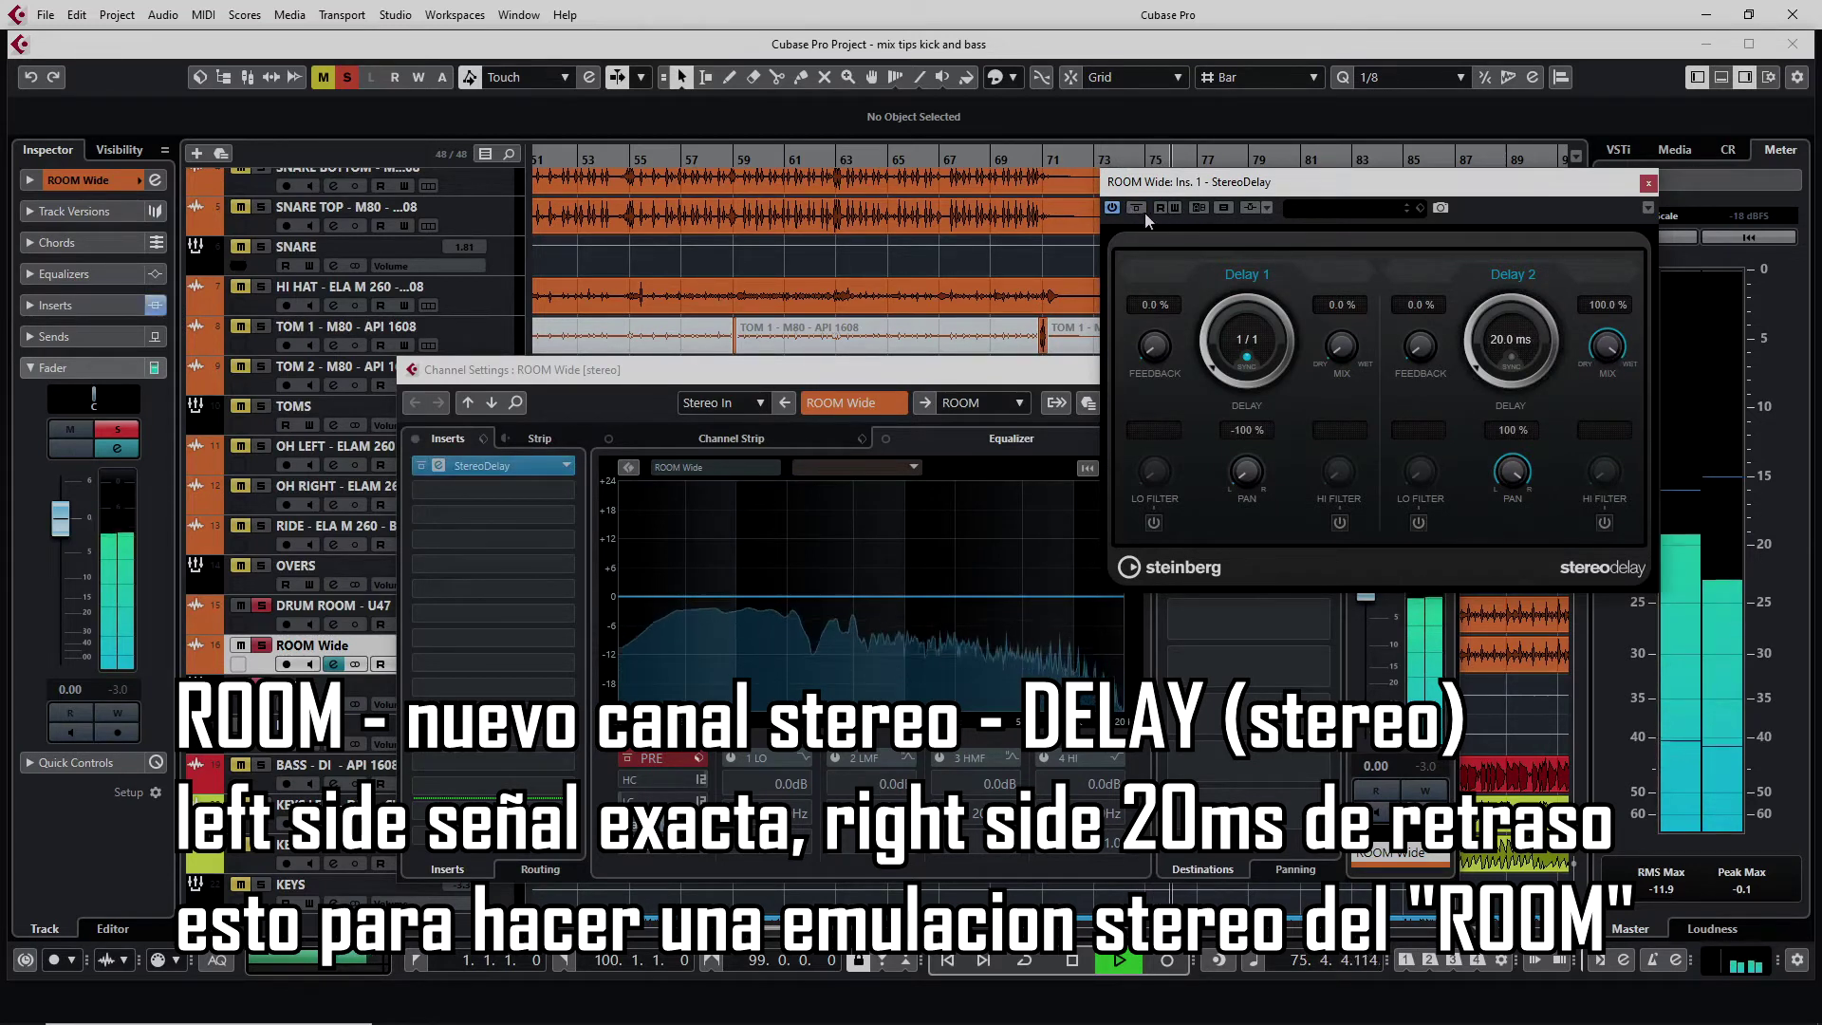
{"action": "left_click", "coordinate": [1649, 183]}
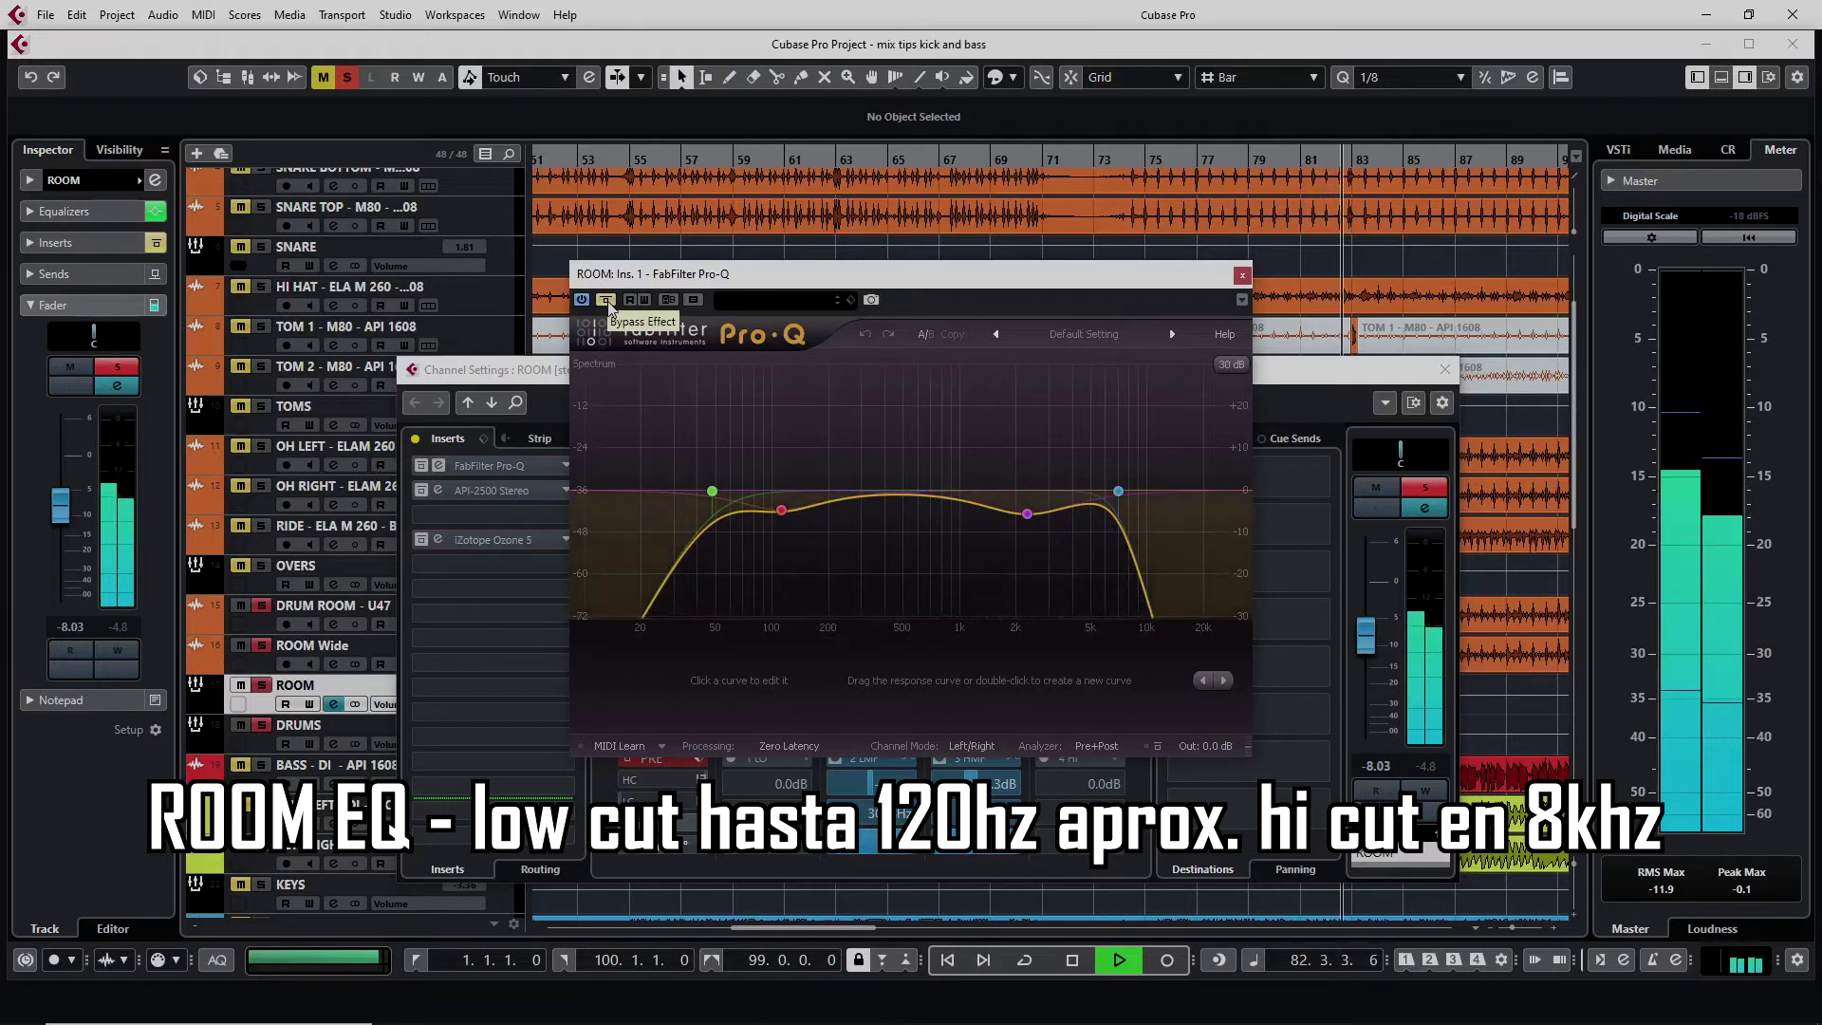
Activate the FabFilter Pro-Q equalizer and API-2500 compressor on the ROOM channel and close the compressor.
{"action": "left_click", "coordinate": [606, 301]}
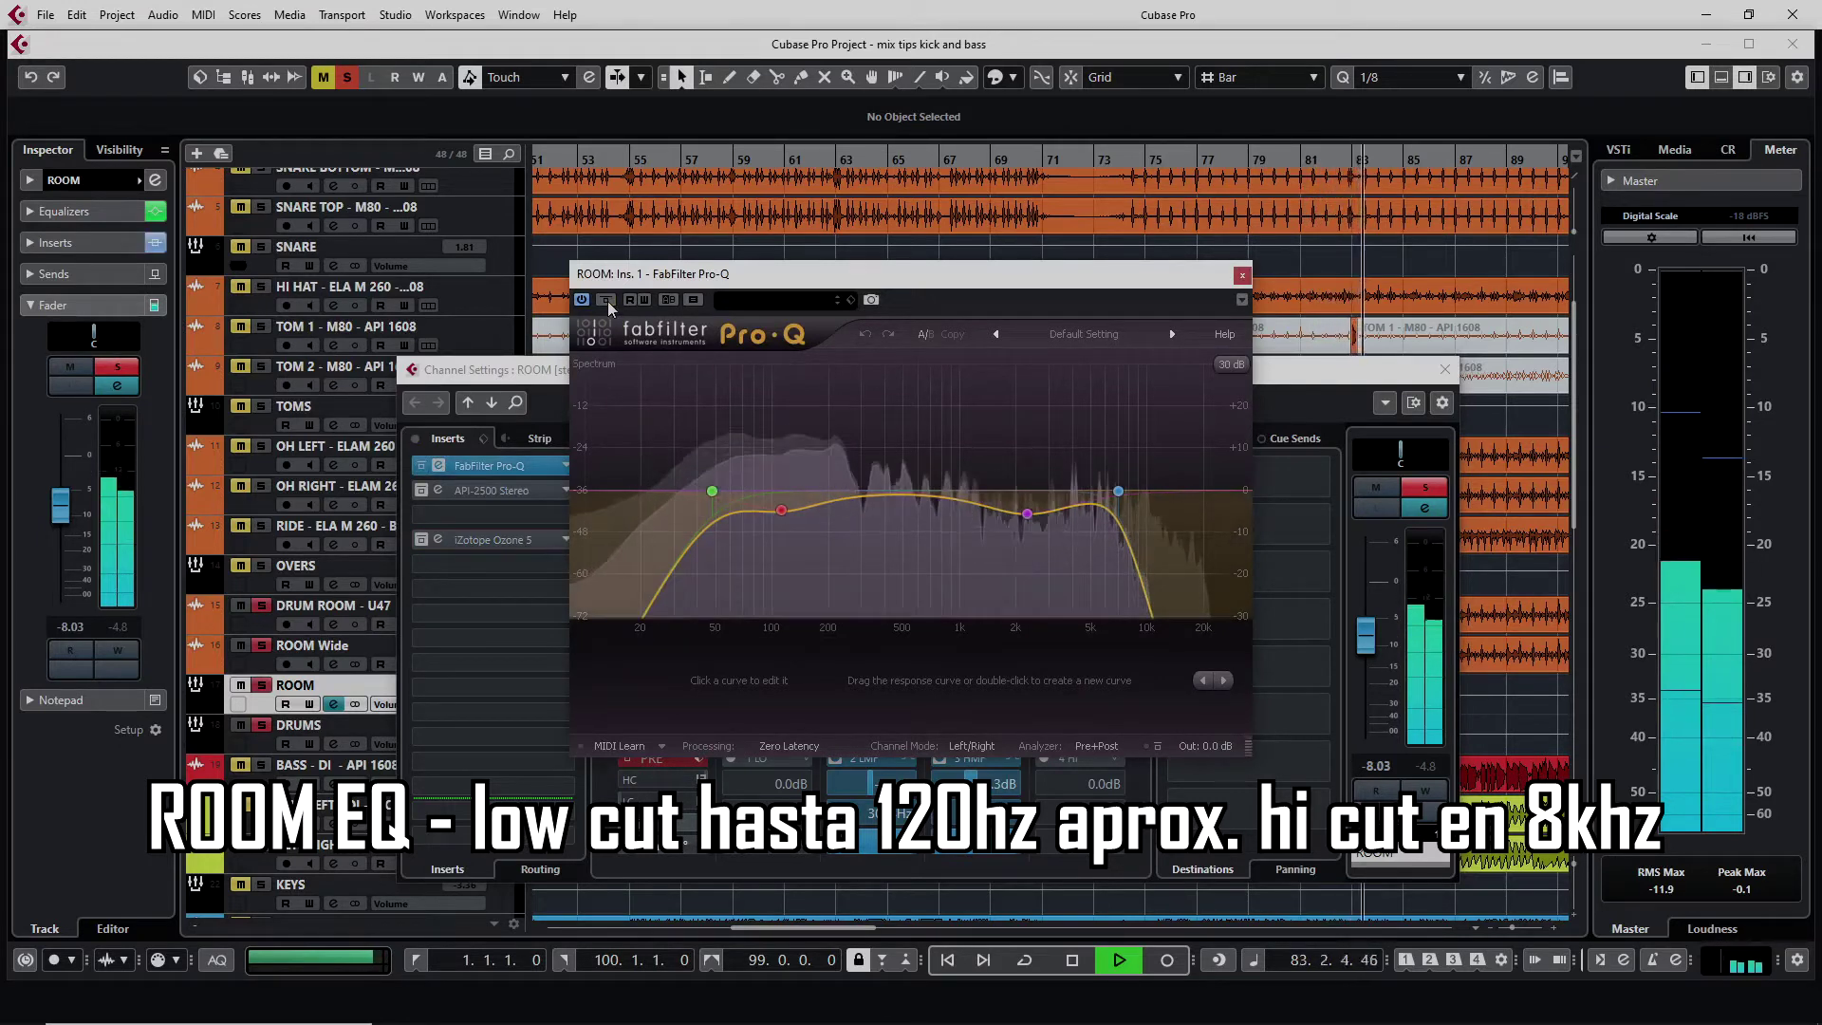
{"action": "left_click_drag", "start_coordinate": [1119, 491], "coordinate": [1134, 492]}
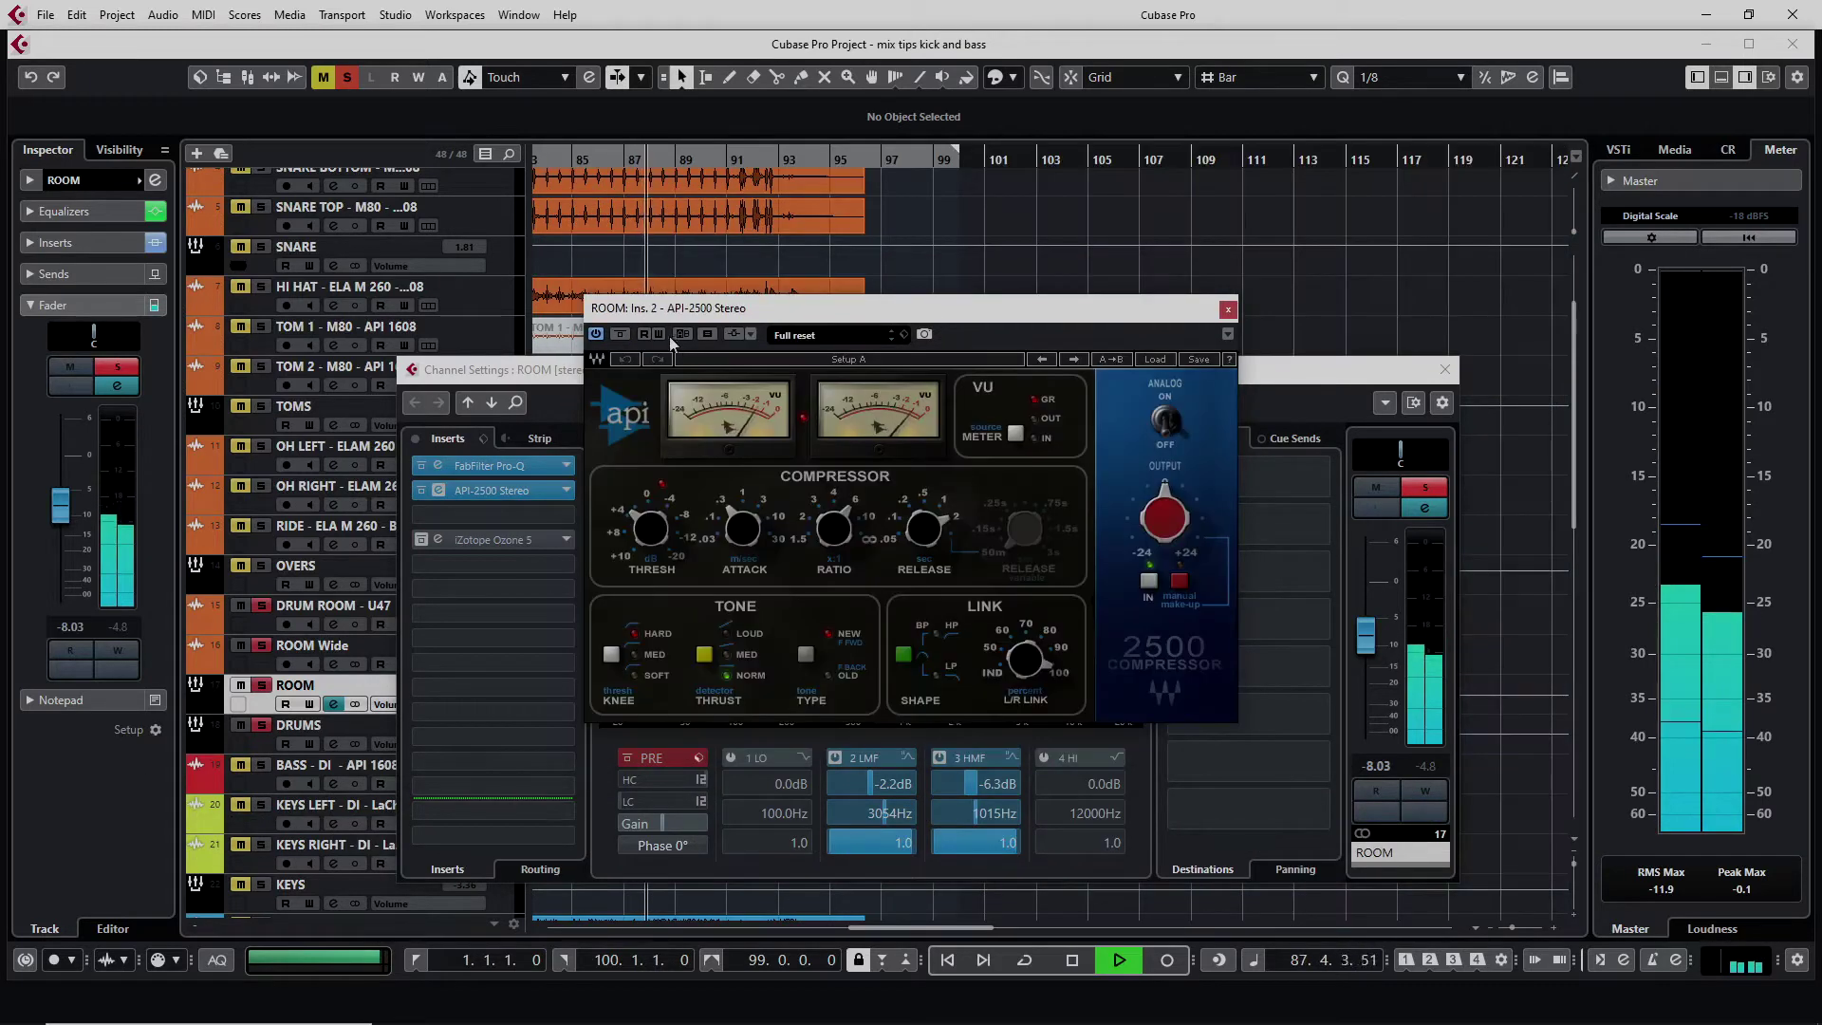
{"action": "left_click", "coordinate": [622, 337]}
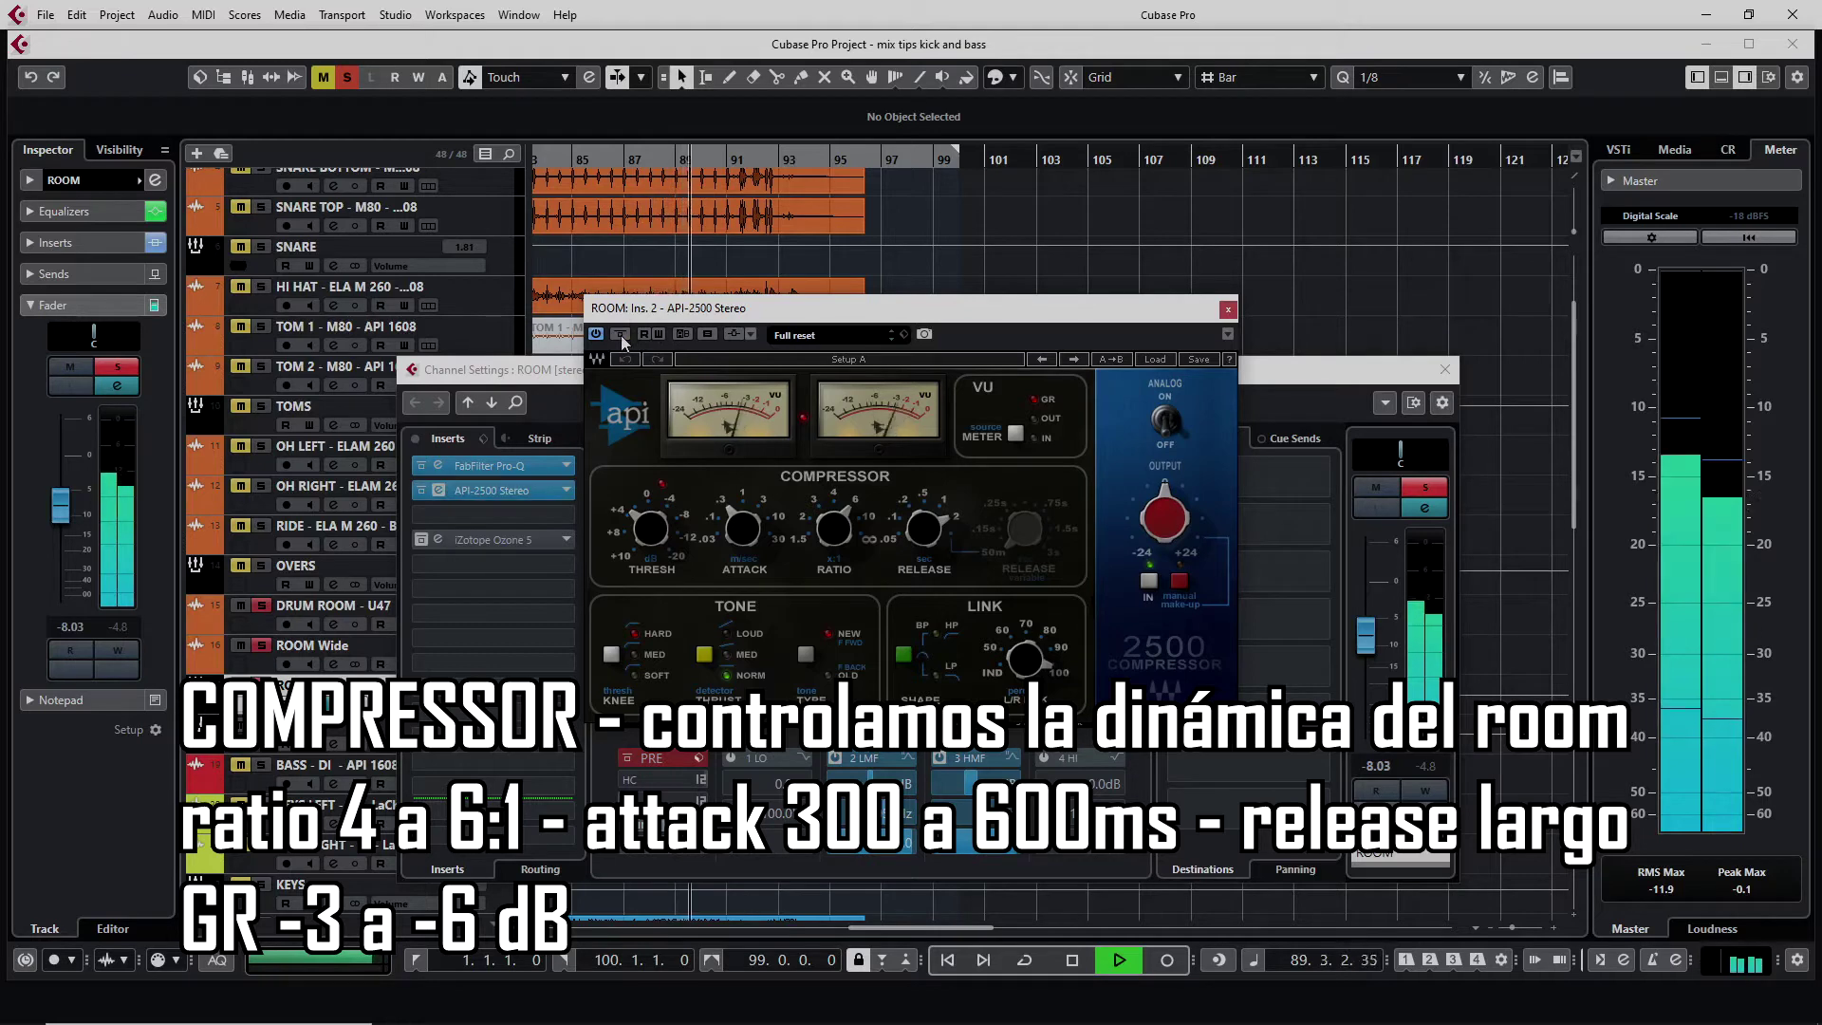
{"action": "left_click", "coordinate": [1227, 312]}
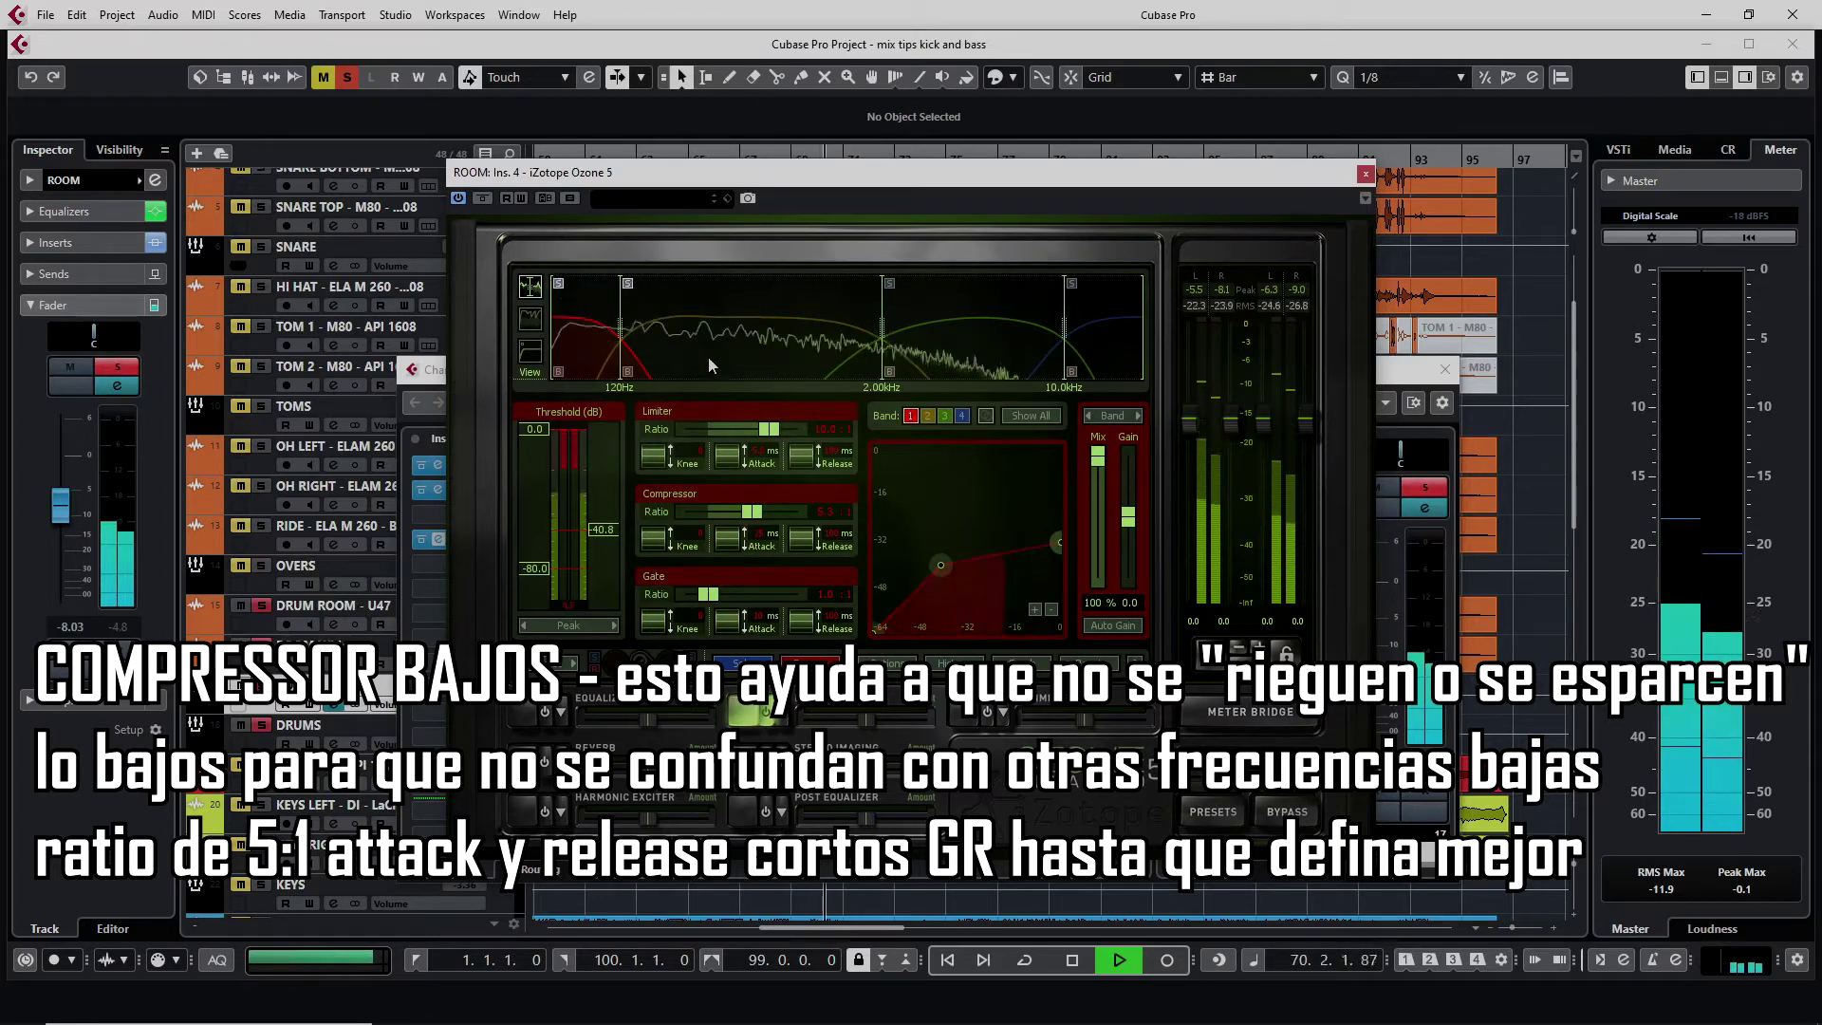
Review the compression settings of the individual bands in the ROOM channel's iZotope Ozone 5 dynamics and close the plug-in.
{"action": "left_click", "coordinate": [735, 345]}
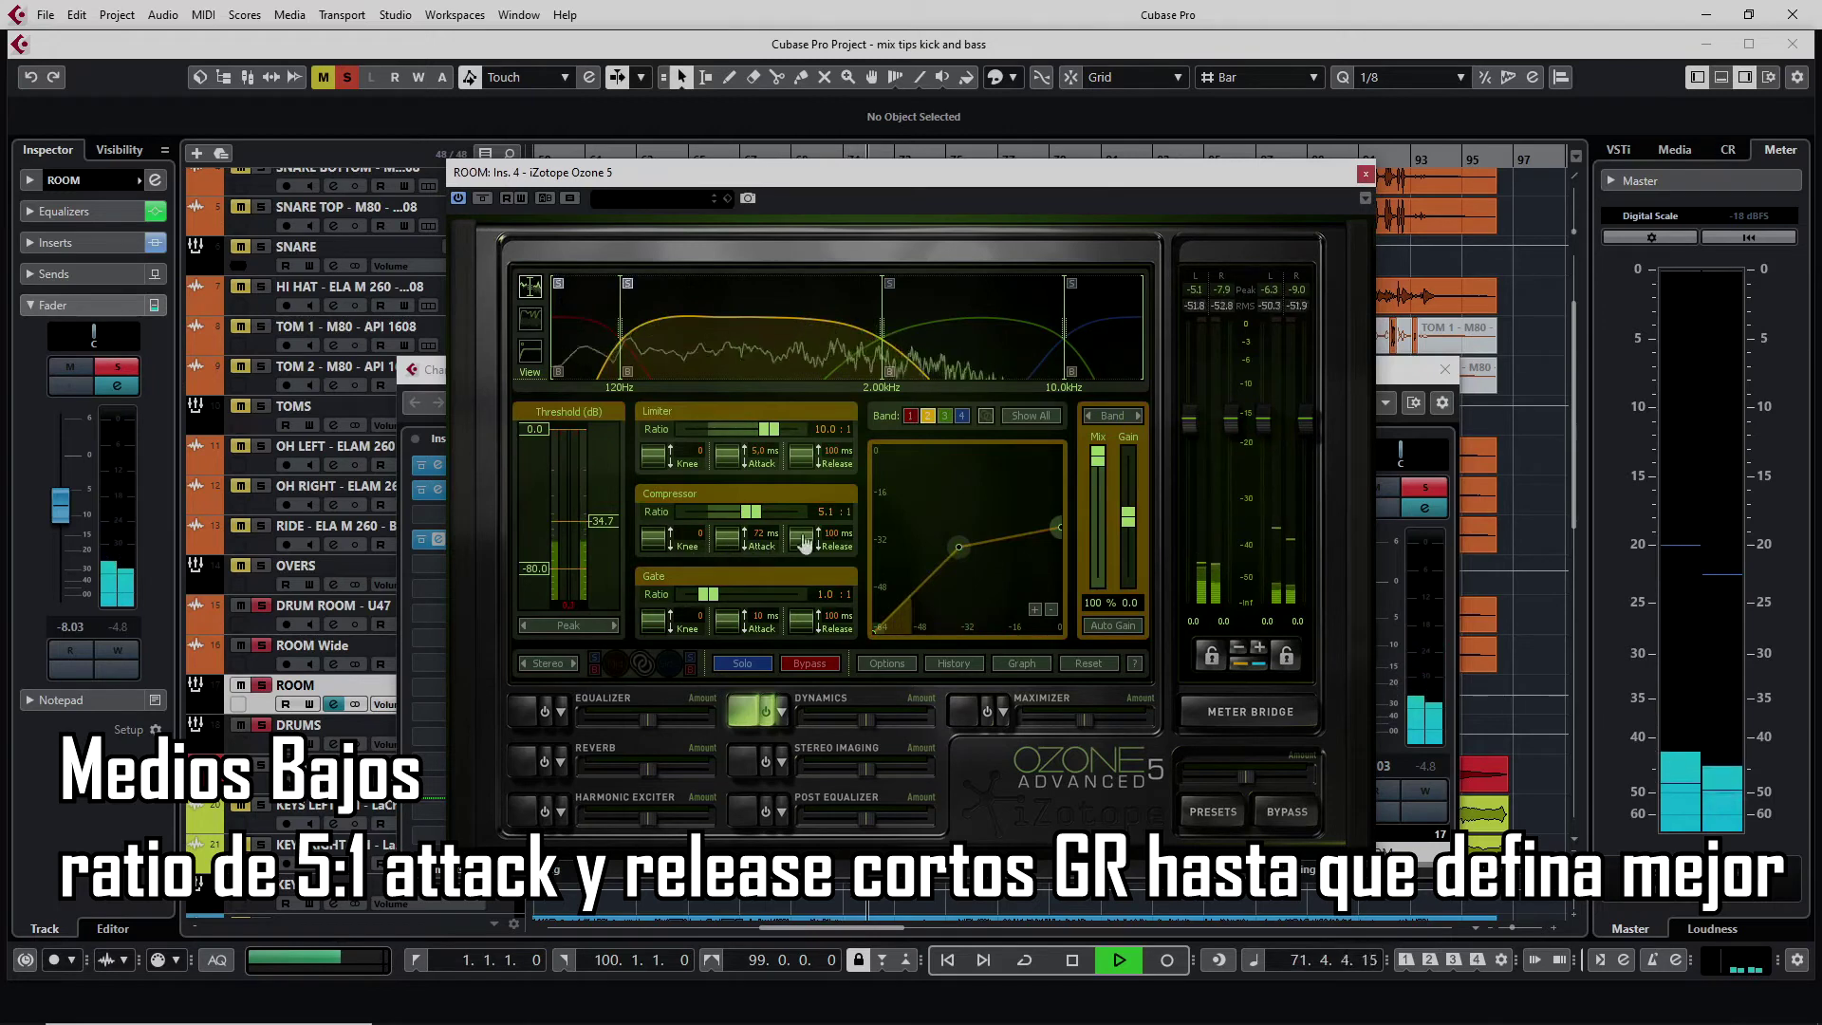
{"action": "left_click", "coordinate": [979, 342]}
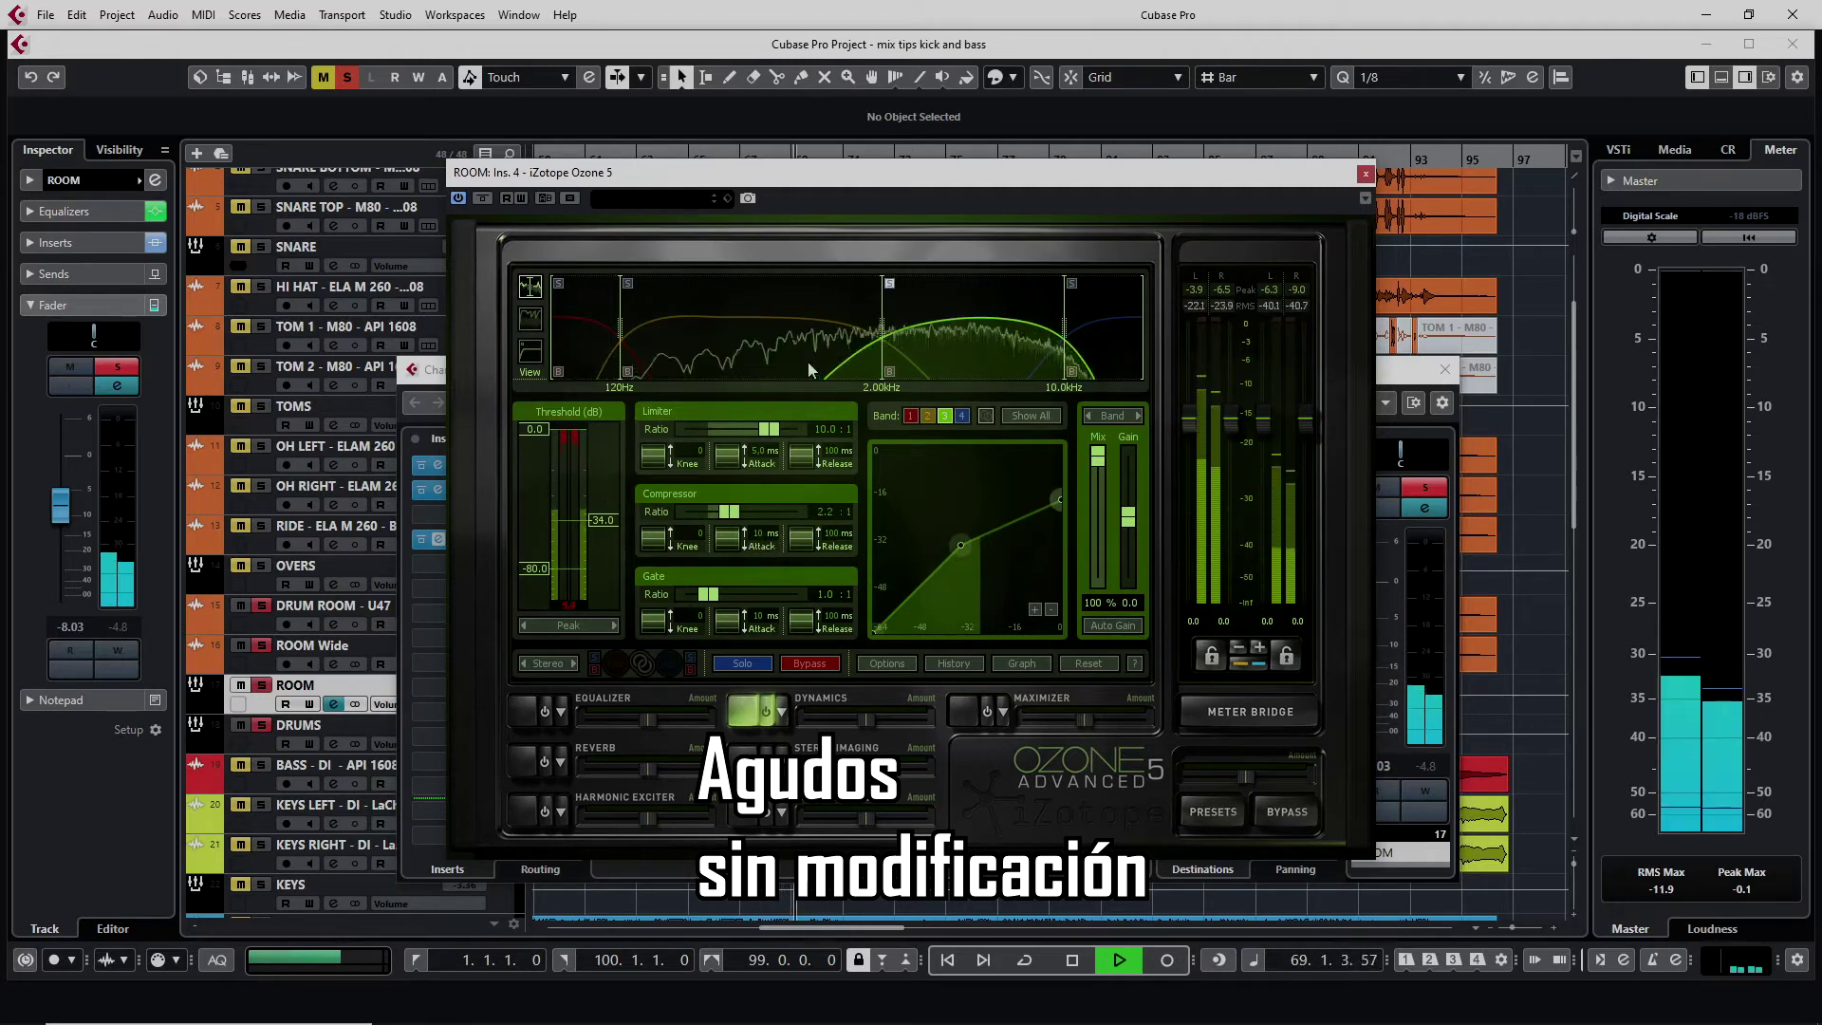
{"action": "left_click", "coordinate": [875, 318]}
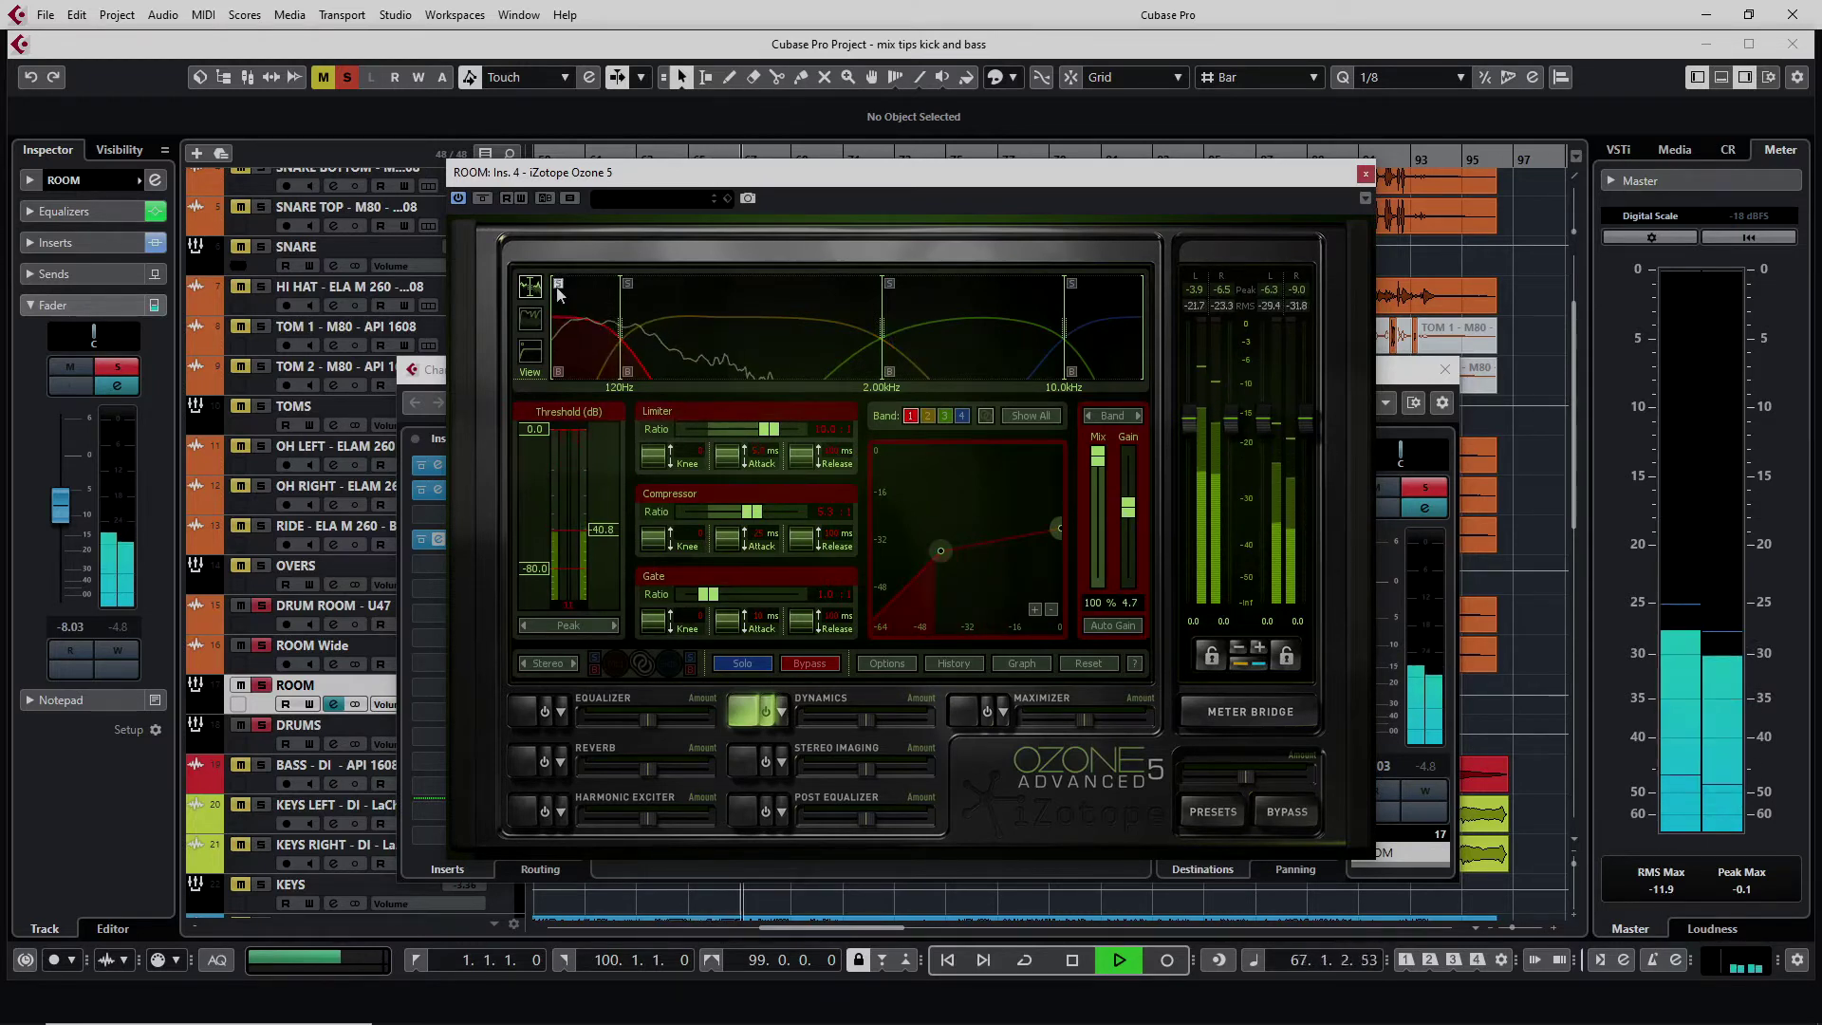
{"action": "left_click", "coordinate": [1089, 344]}
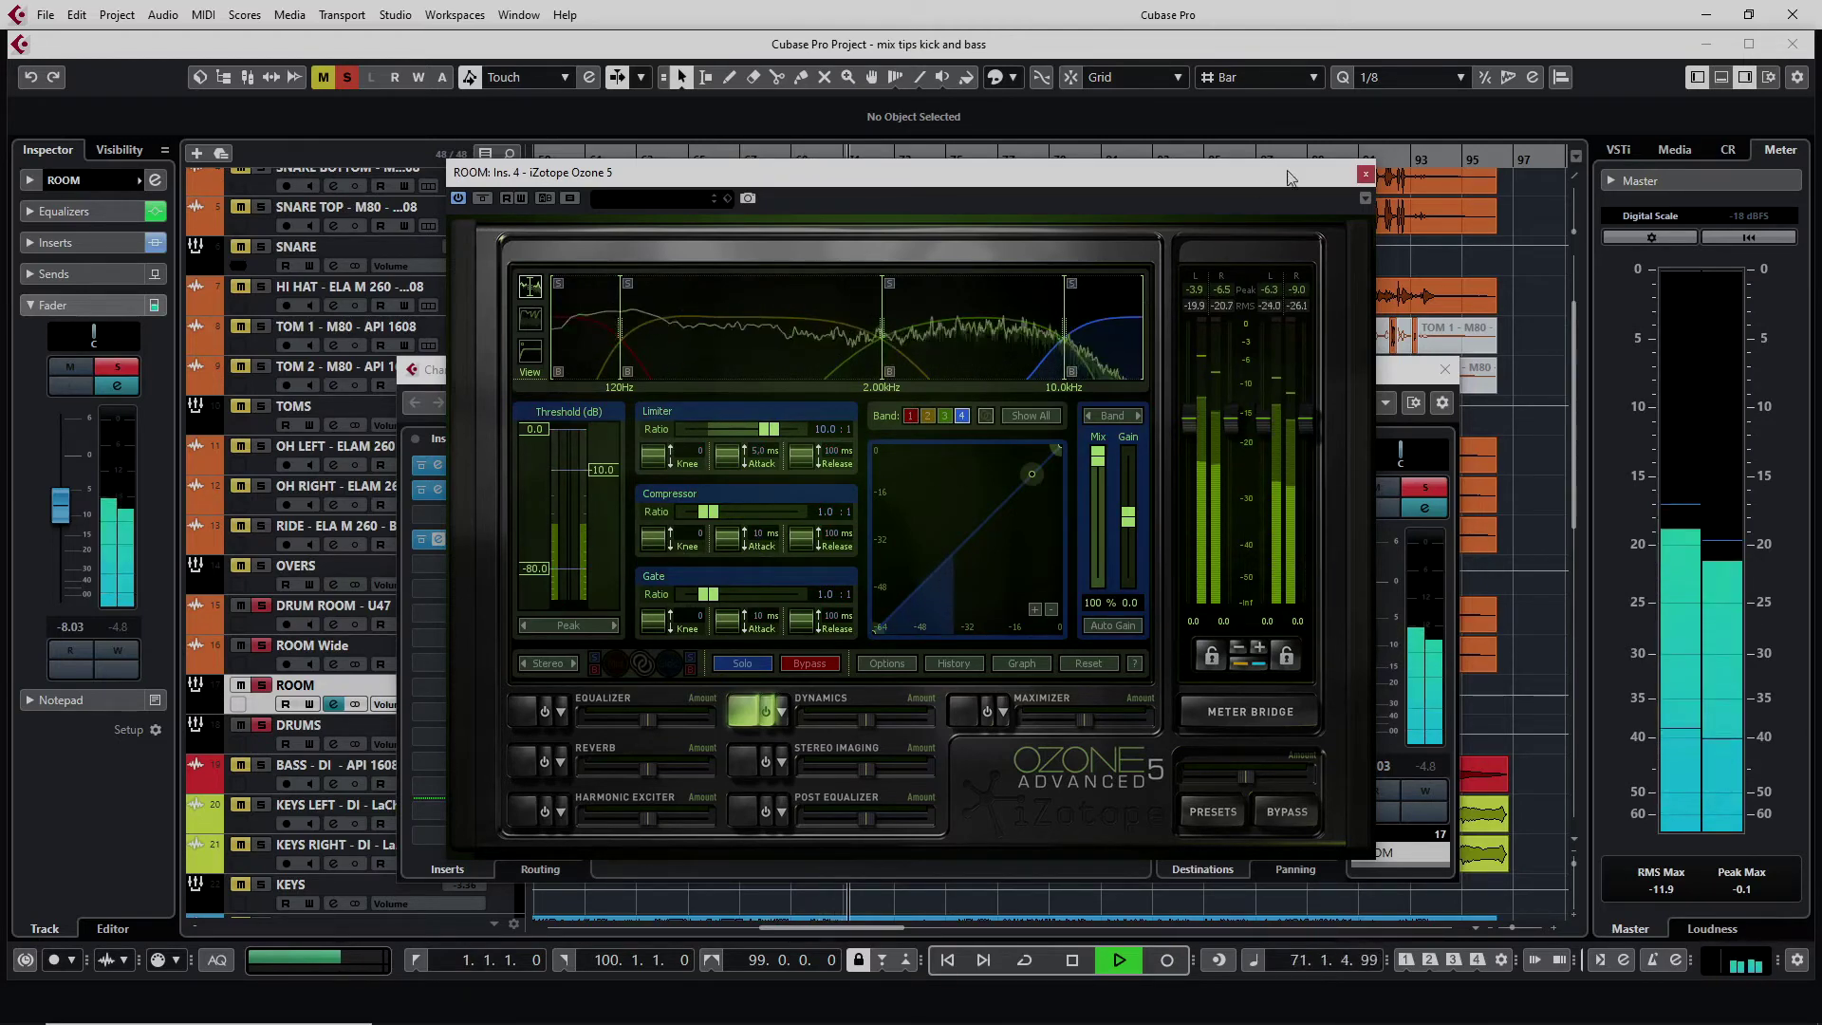
{"action": "left_click", "coordinate": [1364, 173]}
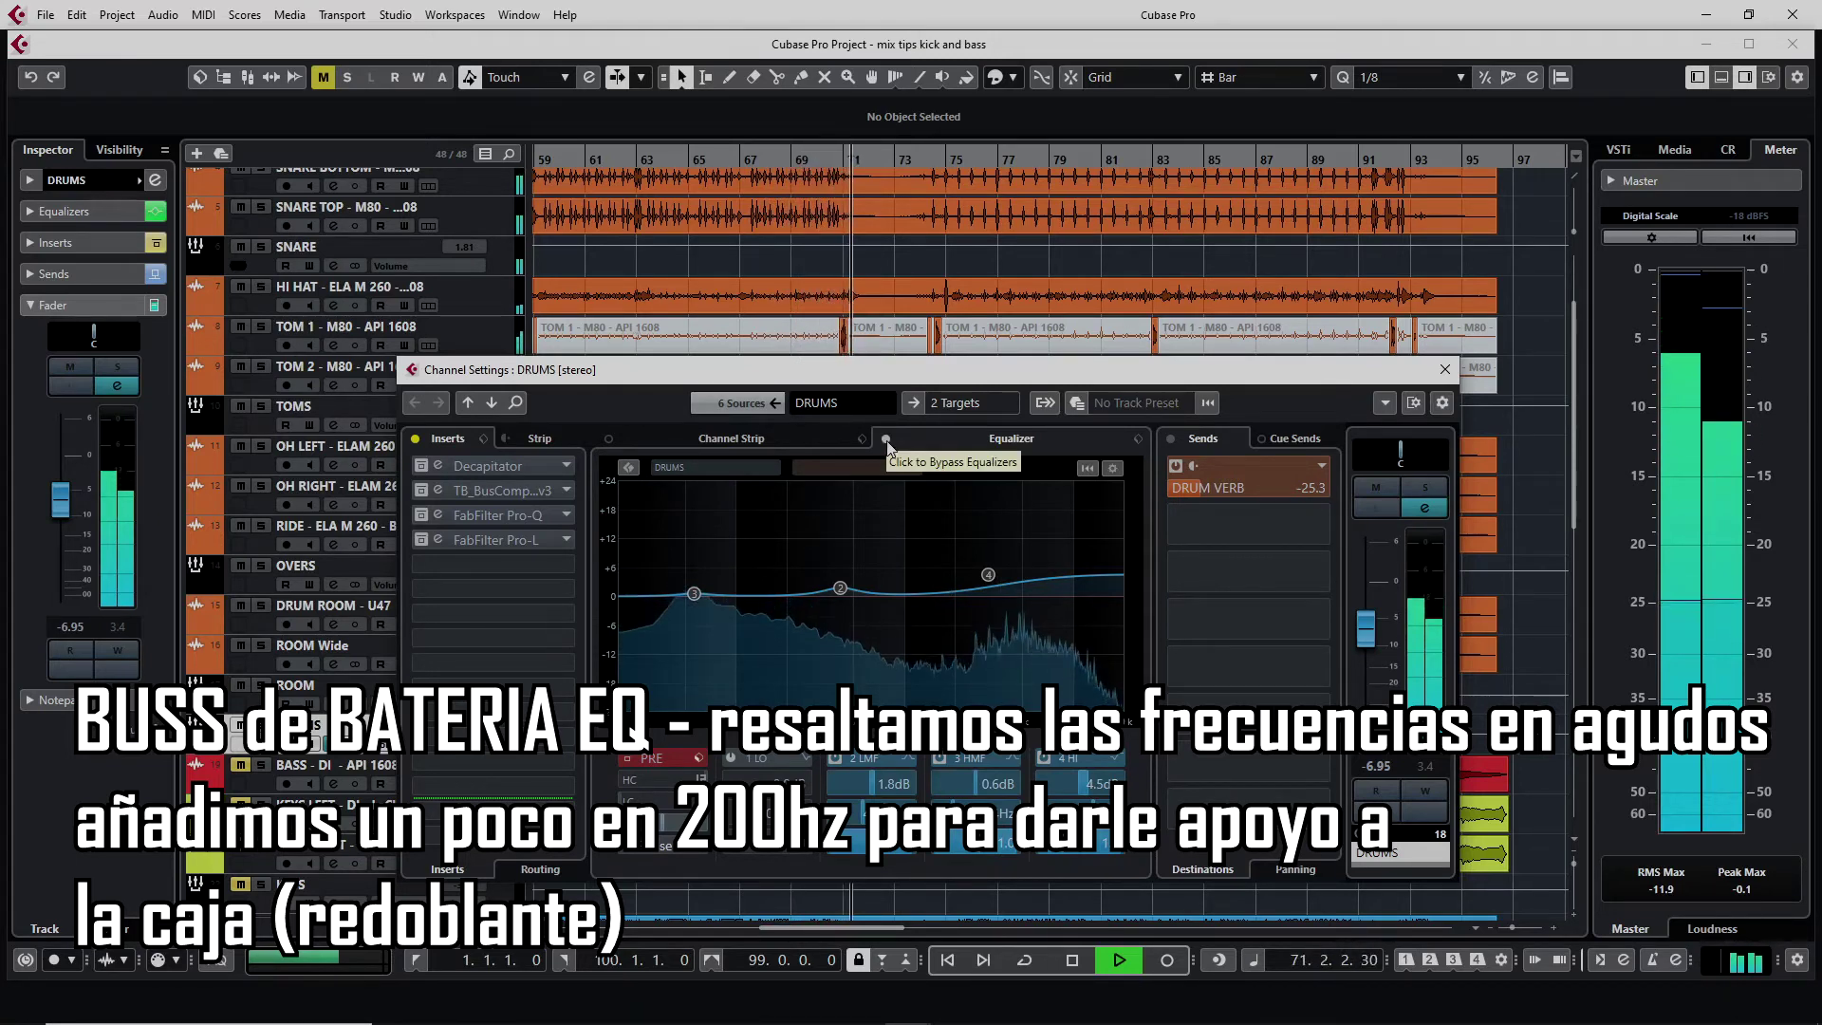
Activate the Decapitator saturation insert on the DRUMS bus and close the plug-in.
{"action": "left_click", "coordinate": [417, 465]}
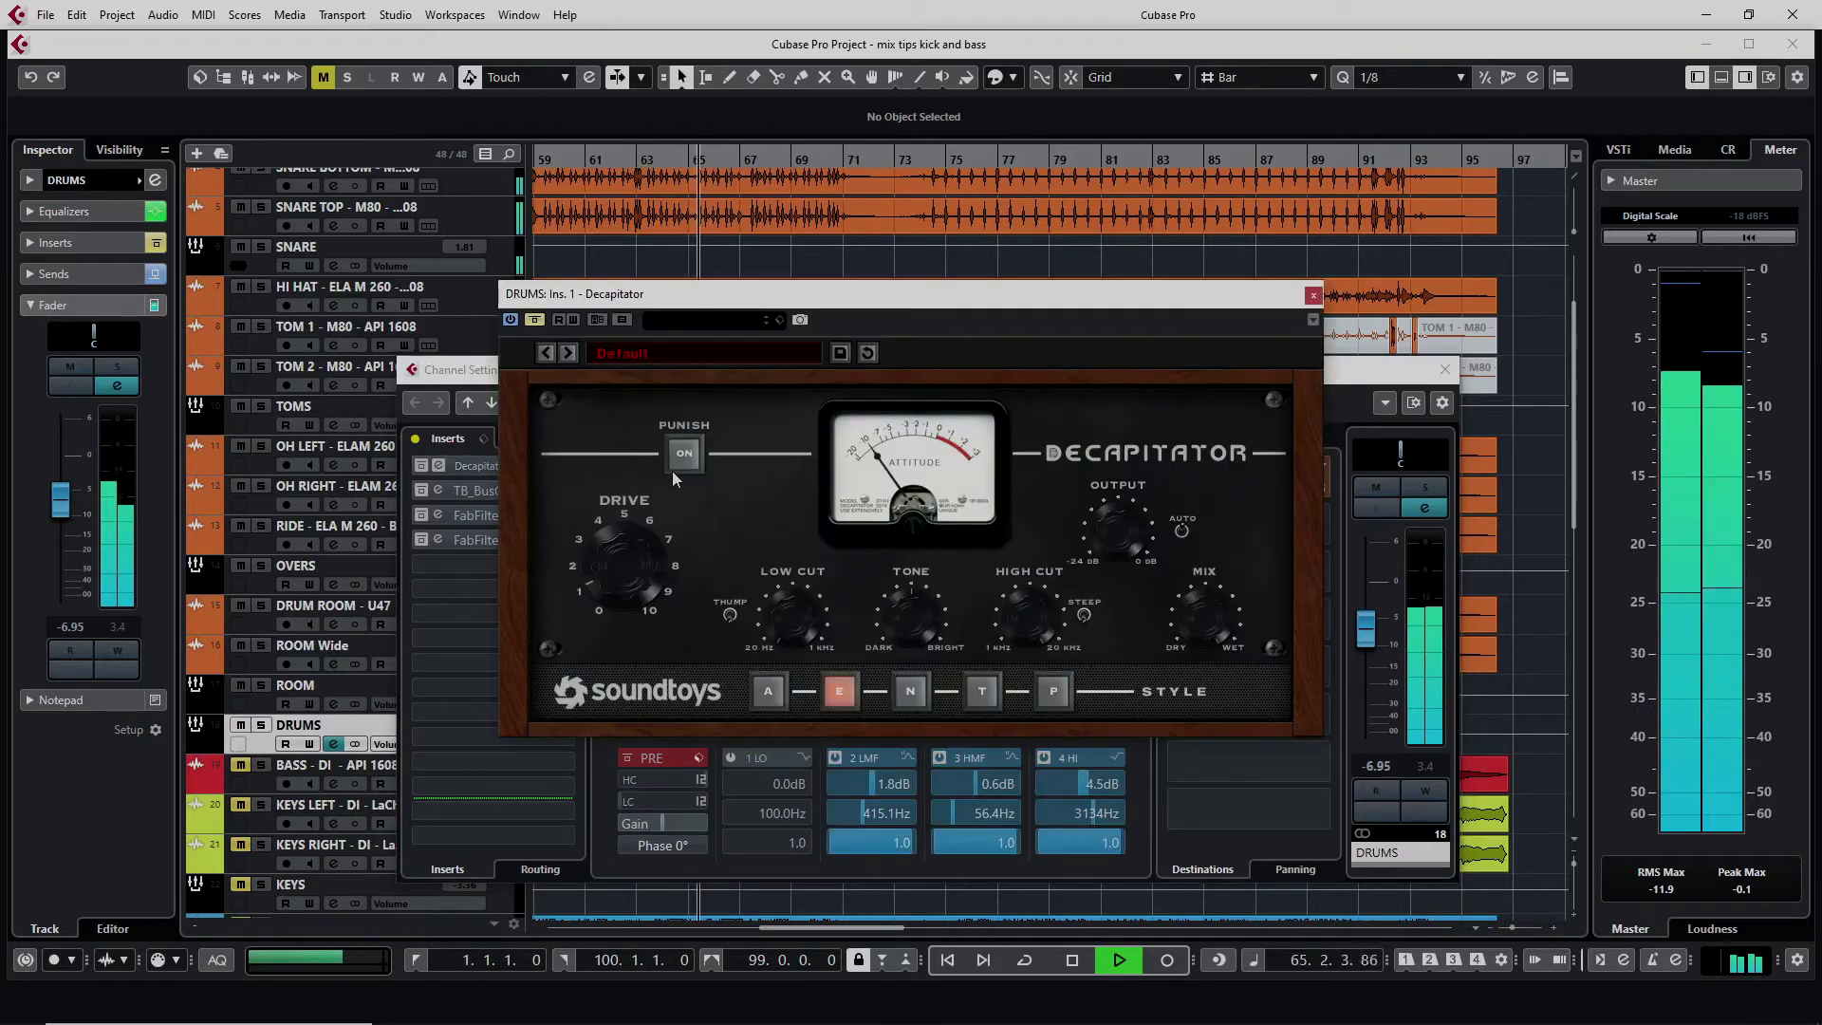
{"action": "left_click", "coordinate": [423, 467]}
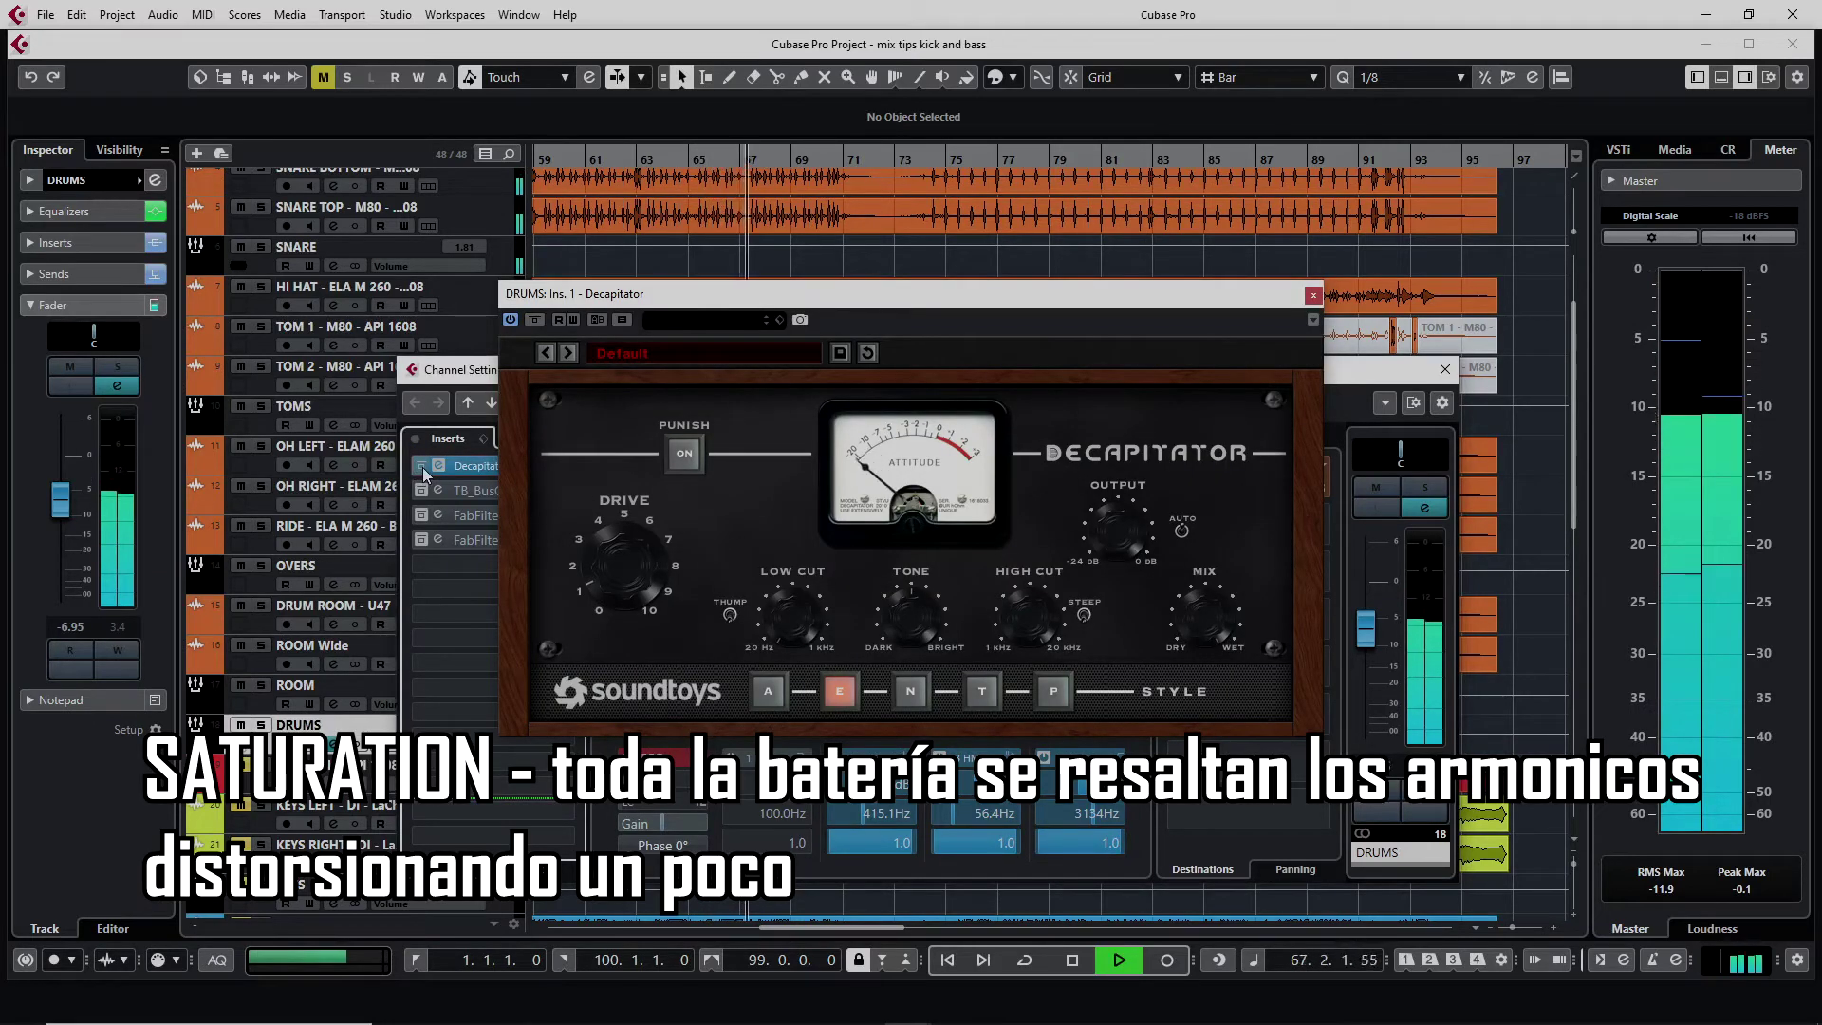
{"action": "left_click", "coordinate": [1311, 300]}
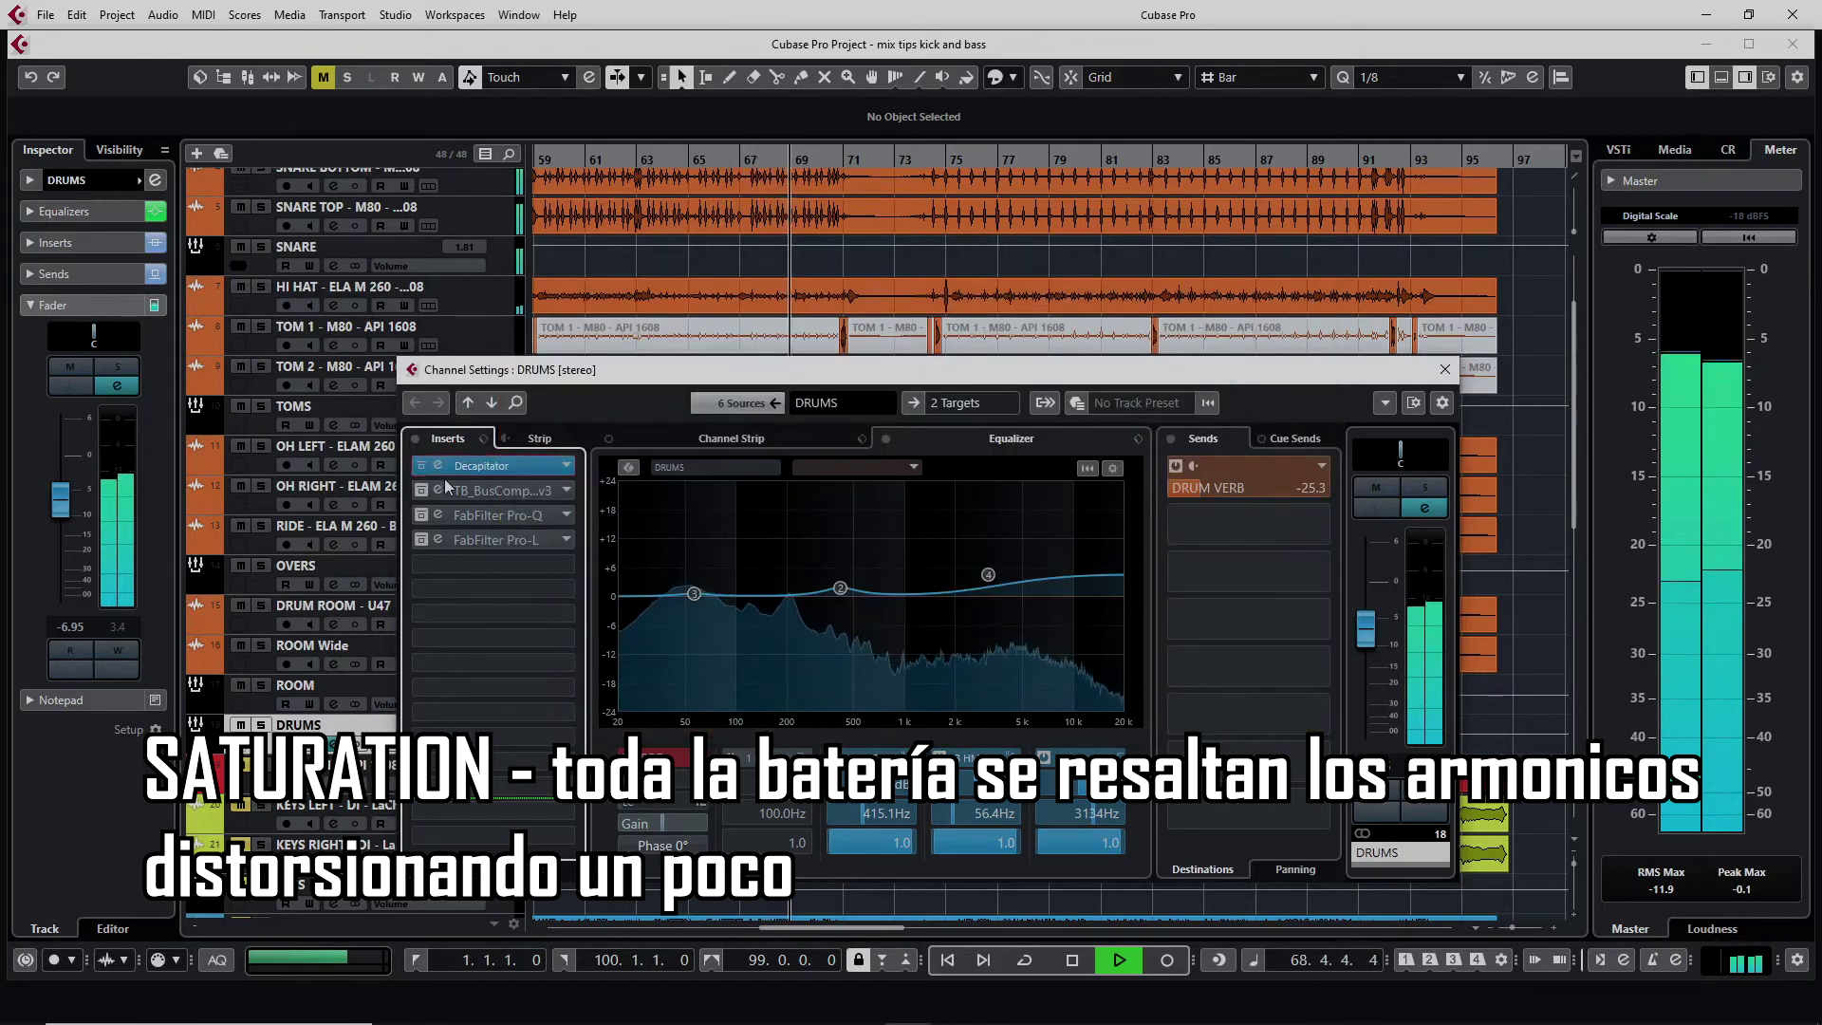
Activate the DRUMS bus's TB_BusCompressor and compare its FabFilter Pro-Q post equalizer bypassed and active.
{"action": "left_click", "coordinate": [486, 491]}
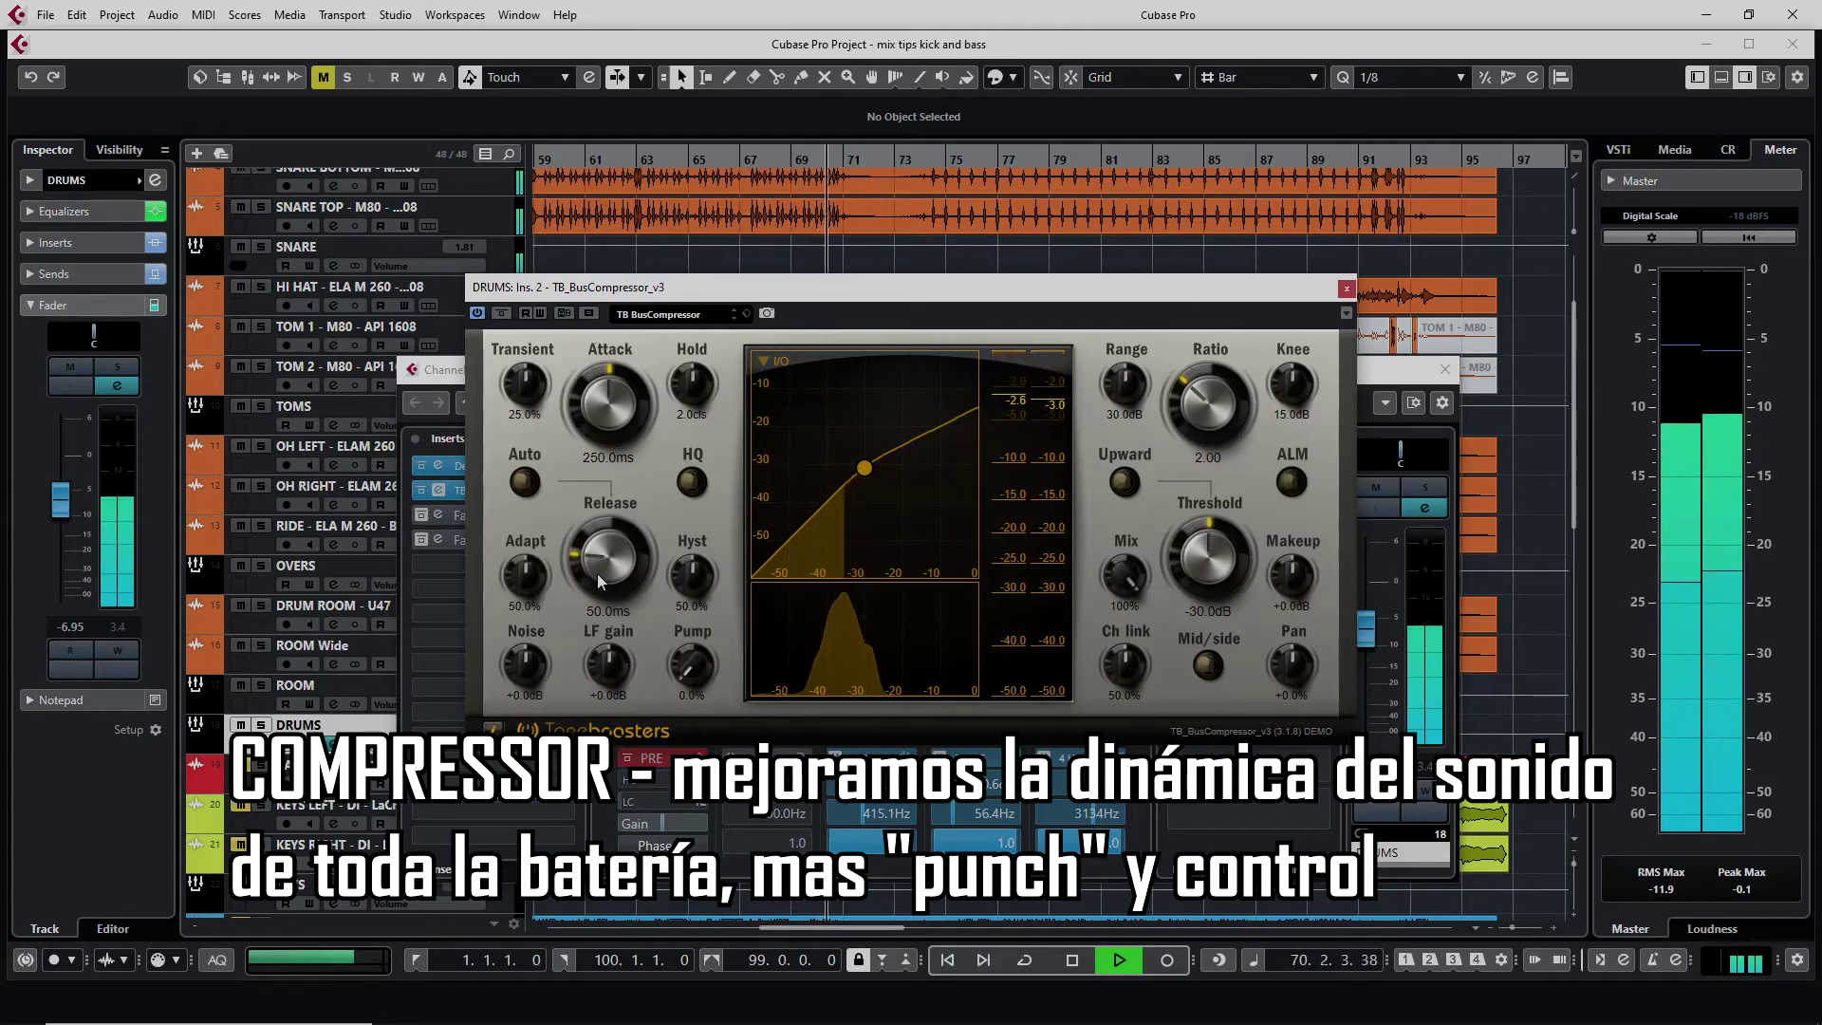
{"action": "left_click", "coordinate": [1345, 289]}
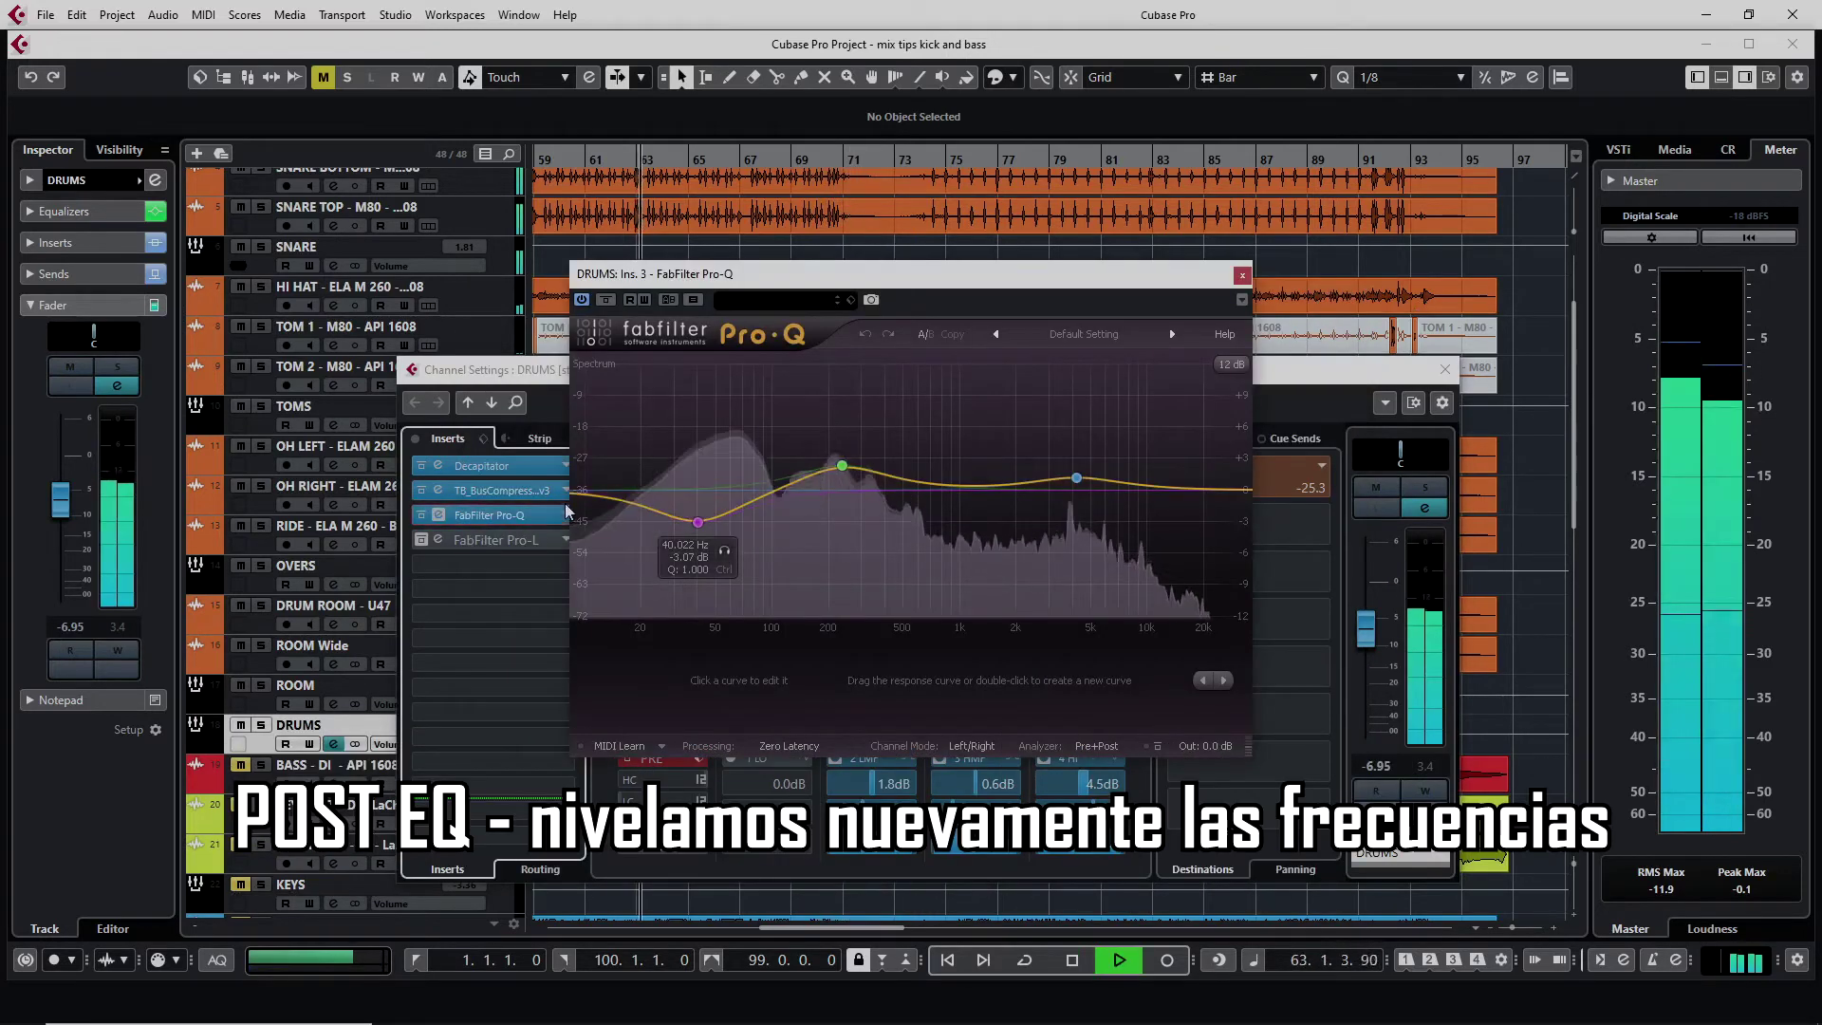
{"action": "left_click", "coordinate": [605, 300]}
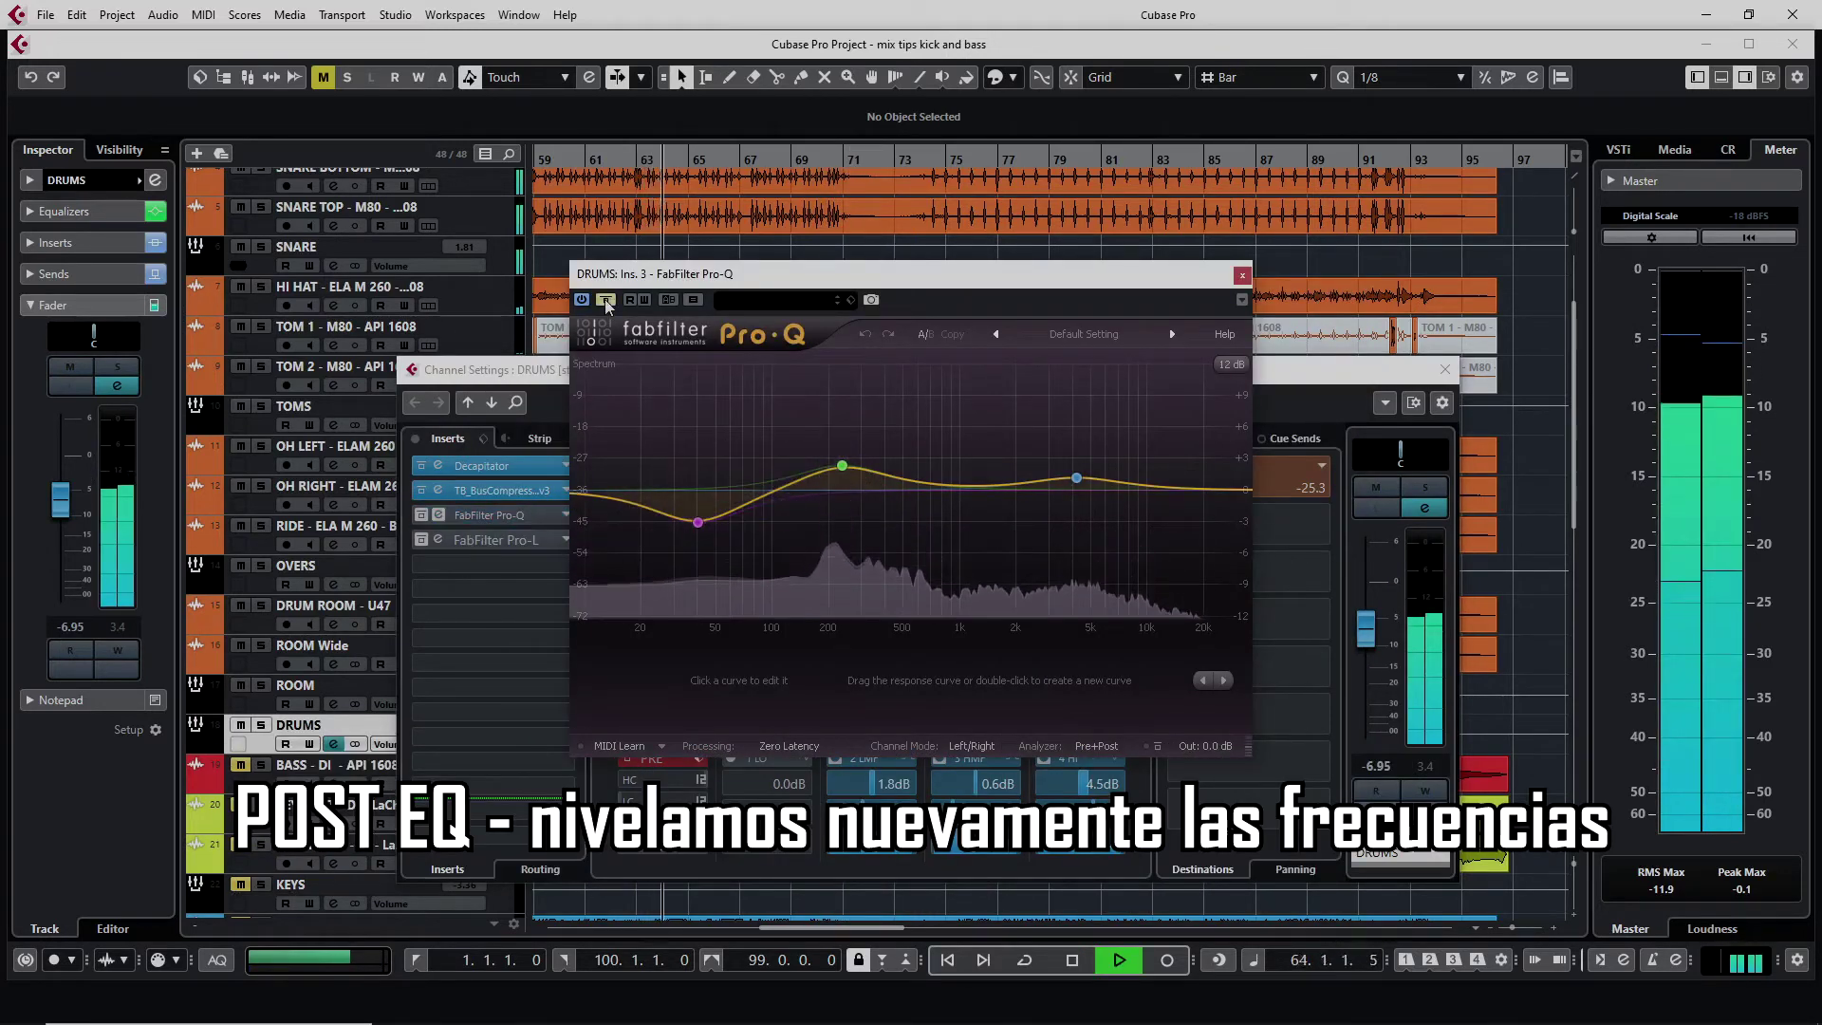
{"action": "left_click", "coordinate": [606, 300]}
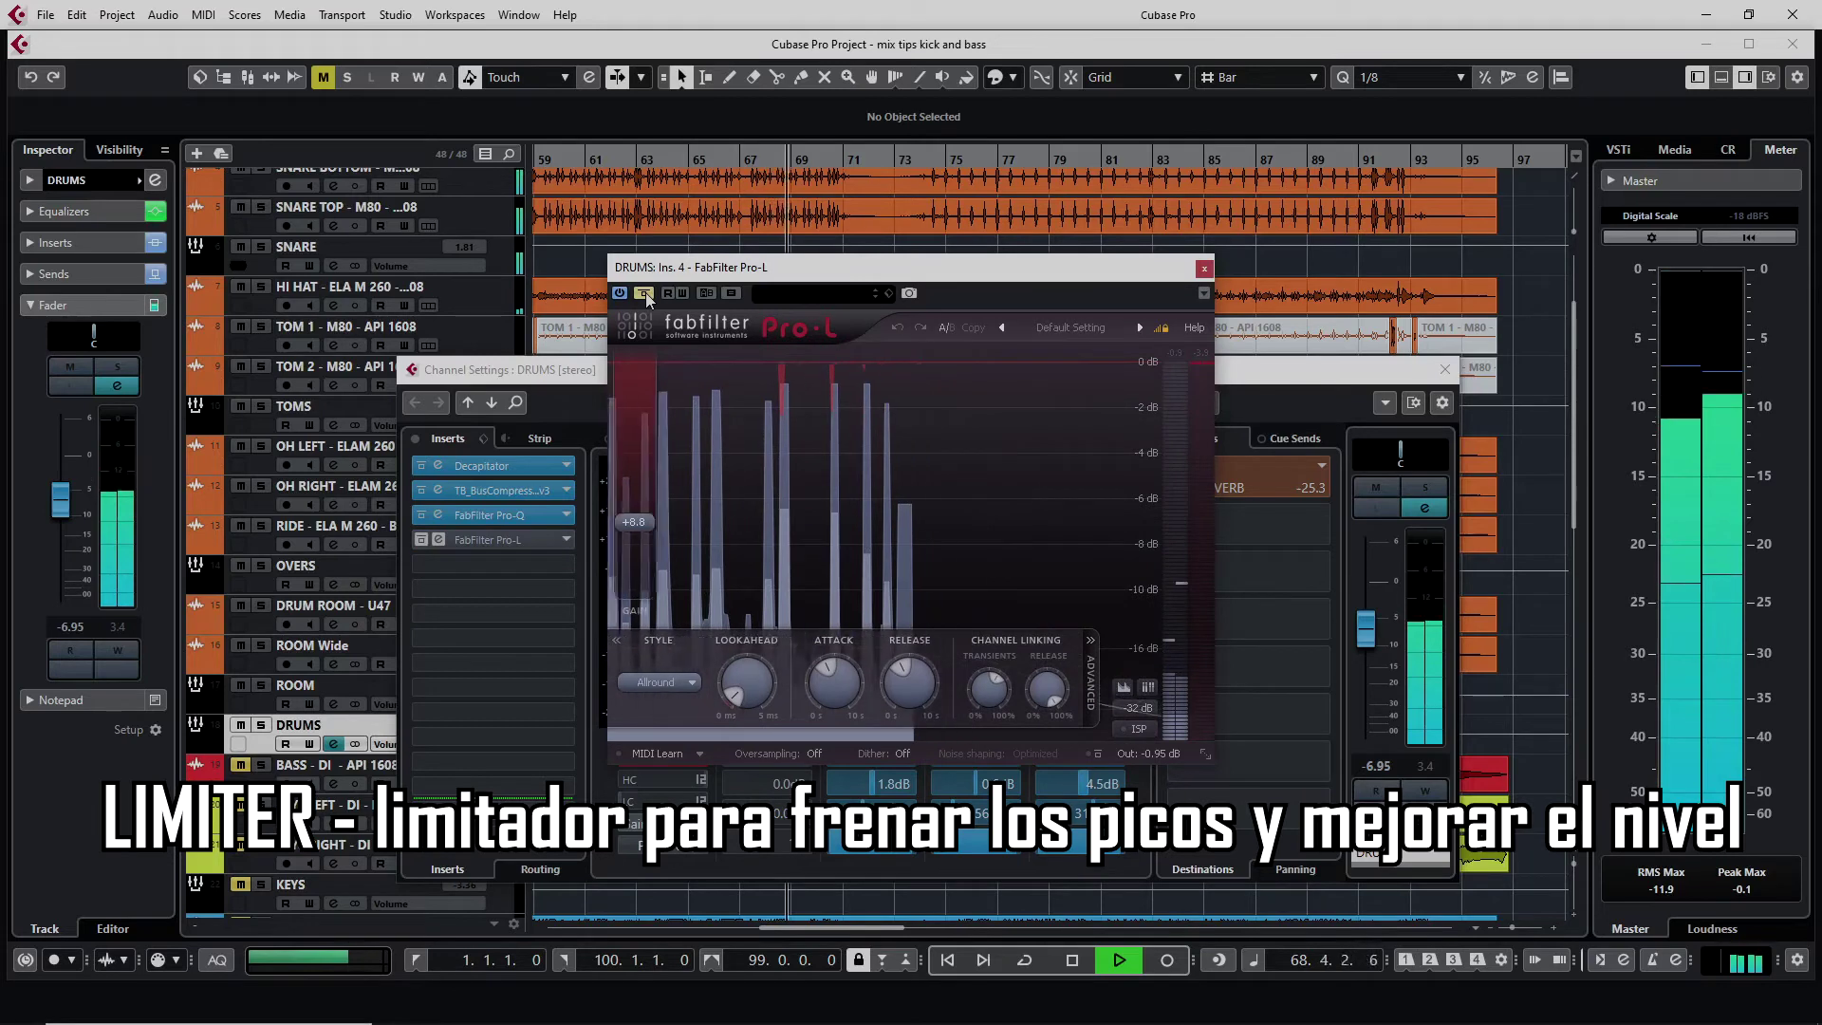
Activate the FabFilter Pro-L limiter on the DRUMS bus, and close the plug-in and the channel settings.
{"action": "left_click", "coordinate": [644, 294]}
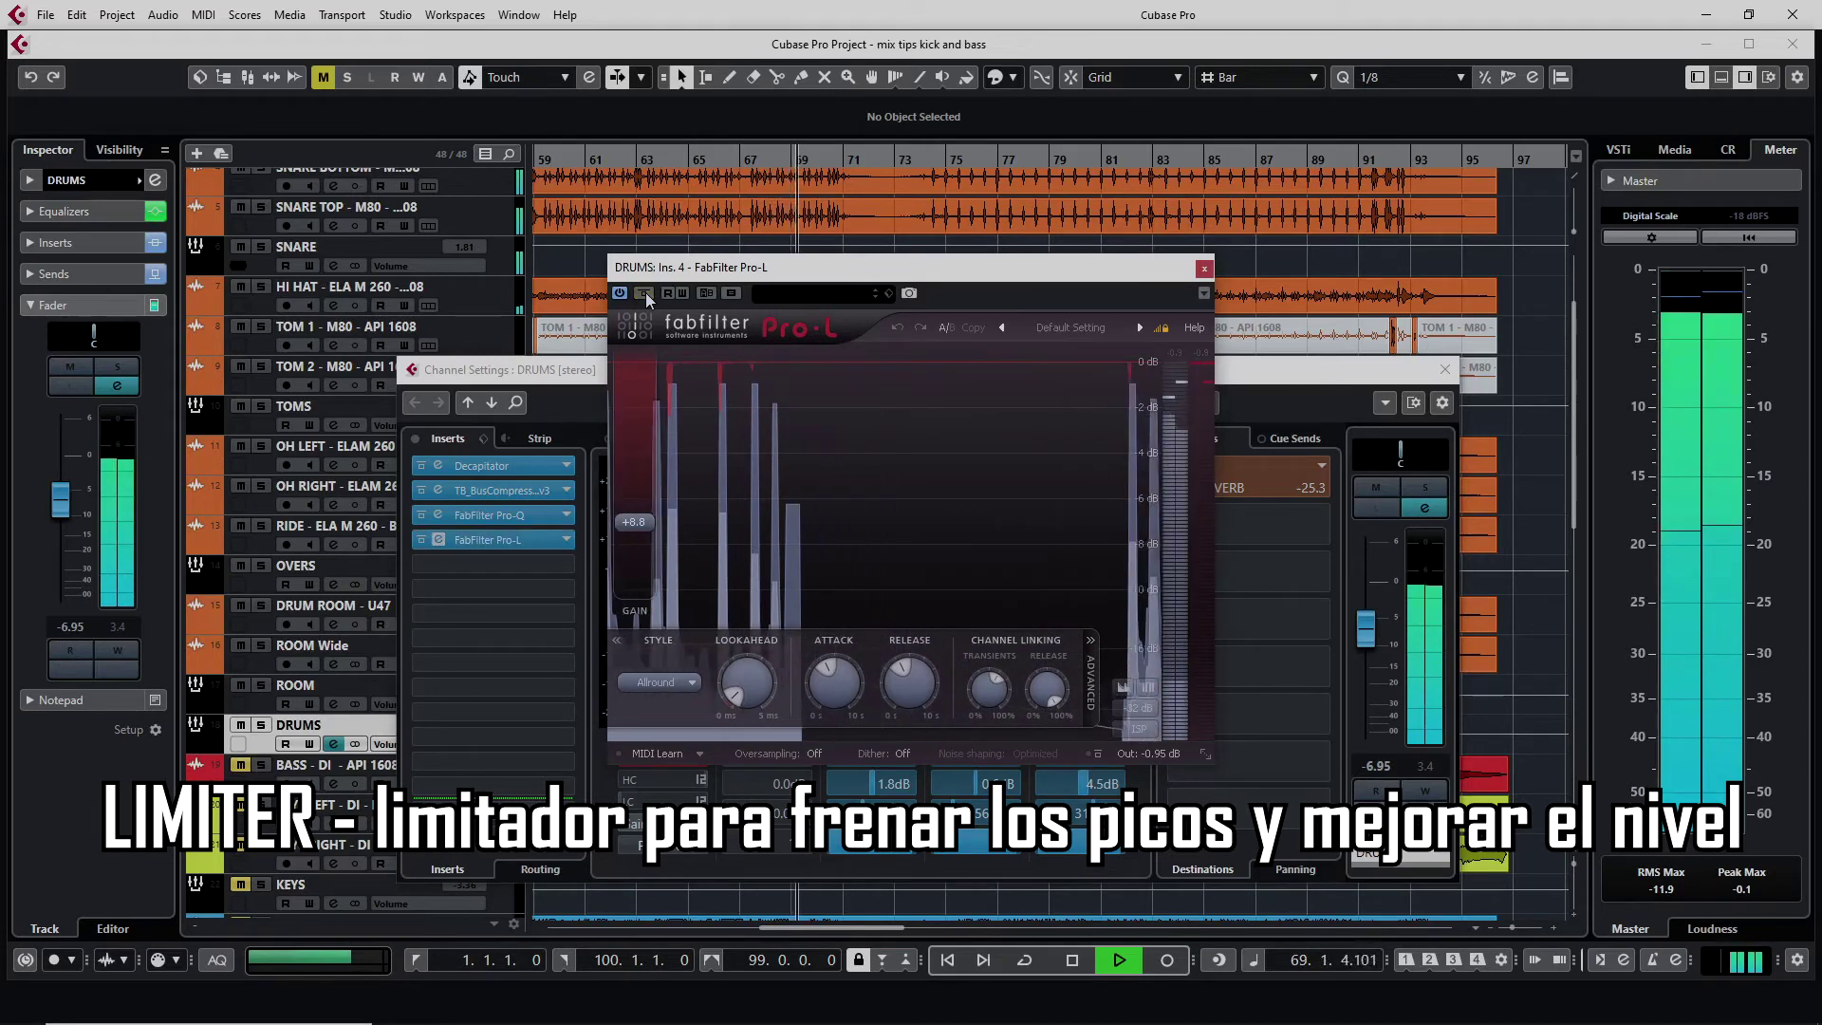
{"action": "left_click", "coordinate": [1203, 270]}
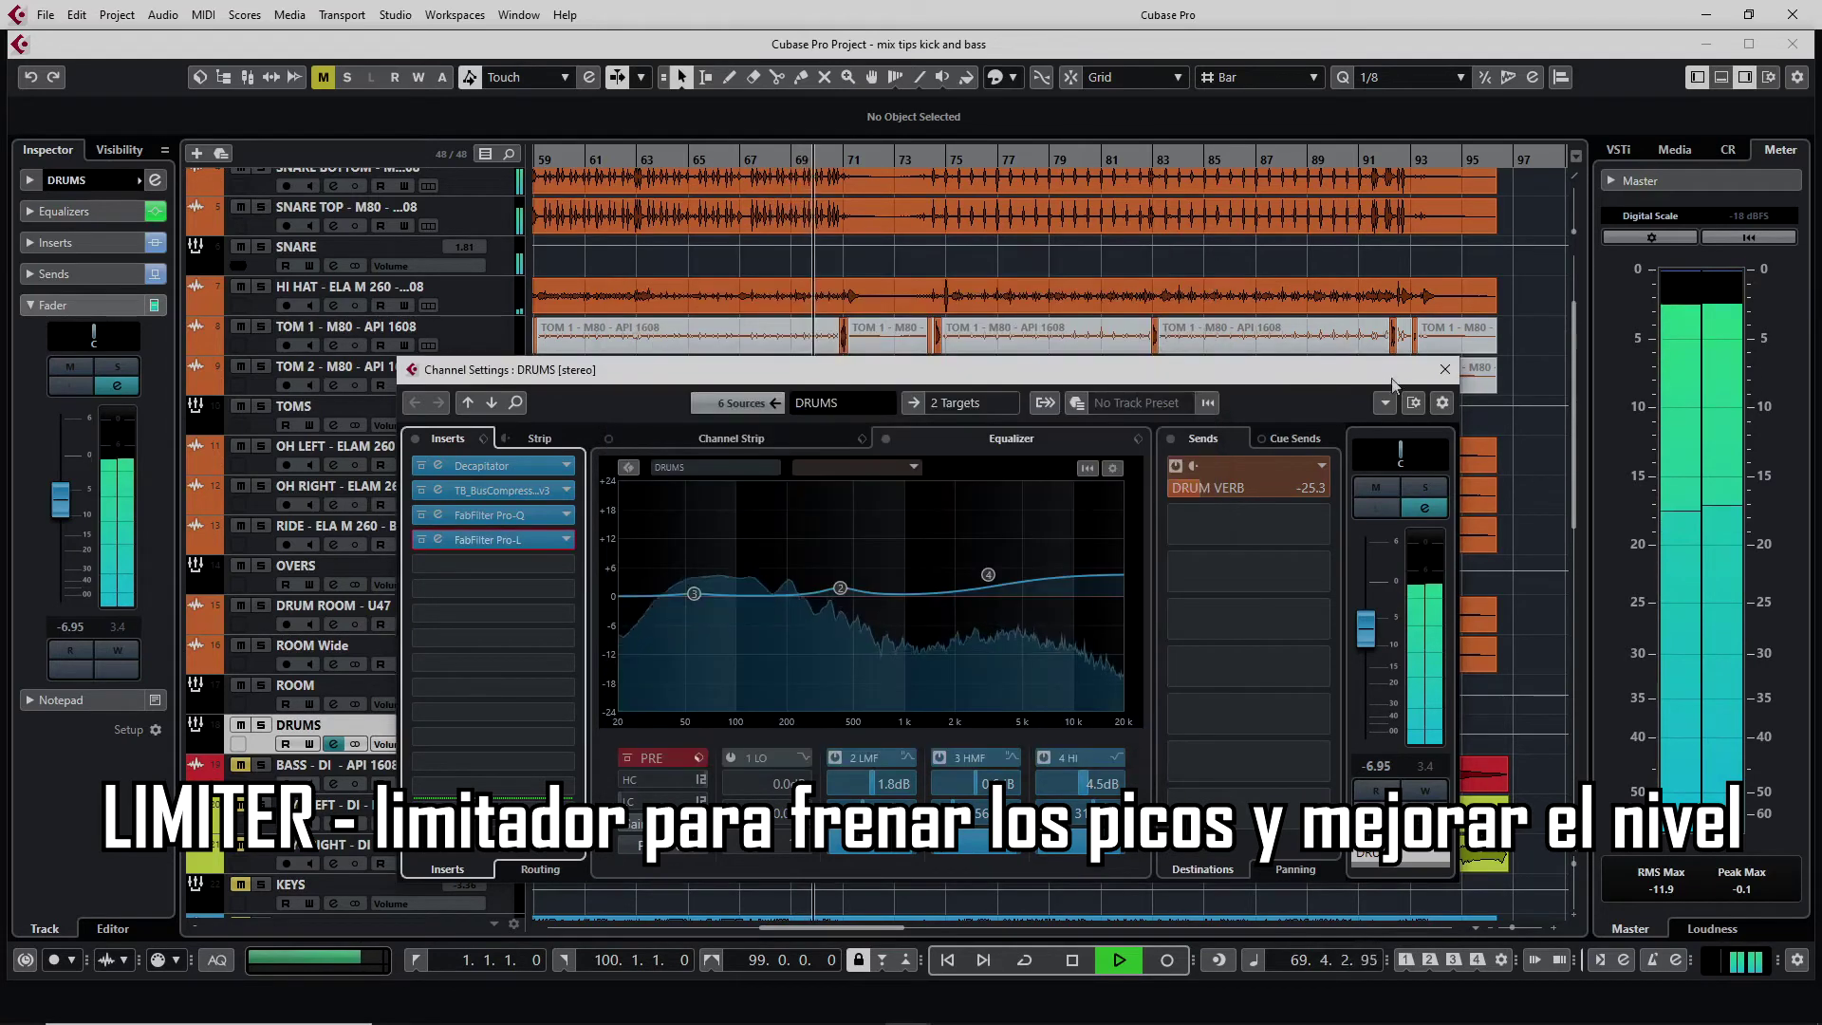
{"action": "left_click", "coordinate": [1444, 369]}
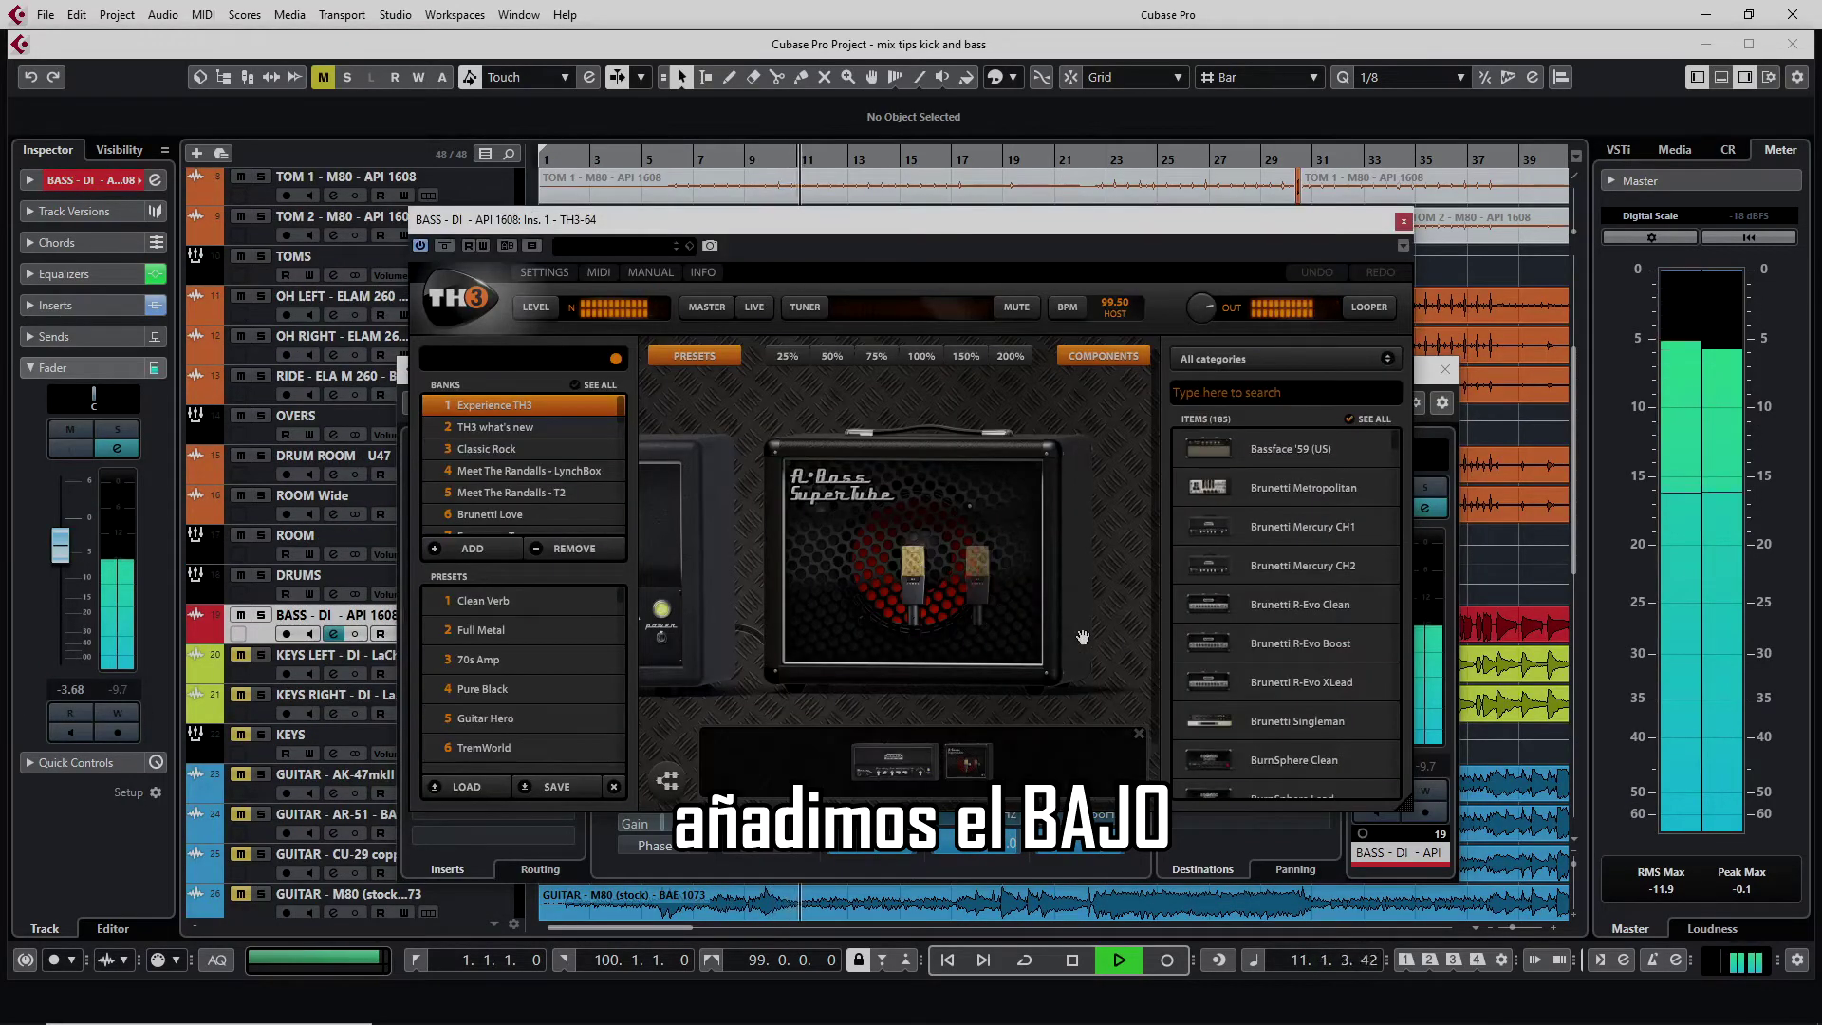
Inspect the A-Bass SuperTube cabinet in the BASS channel's TH3 virtual amplifier and close the plug-in.
{"action": "mouse_move", "coordinate": [793, 714]}
{"action": "left_mouse_down"}
{"action": "mouse_move", "coordinate": [1074, 702]}
{"action": "mouse_move", "coordinate": [815, 706]}
{"action": "left_mouse_up"}
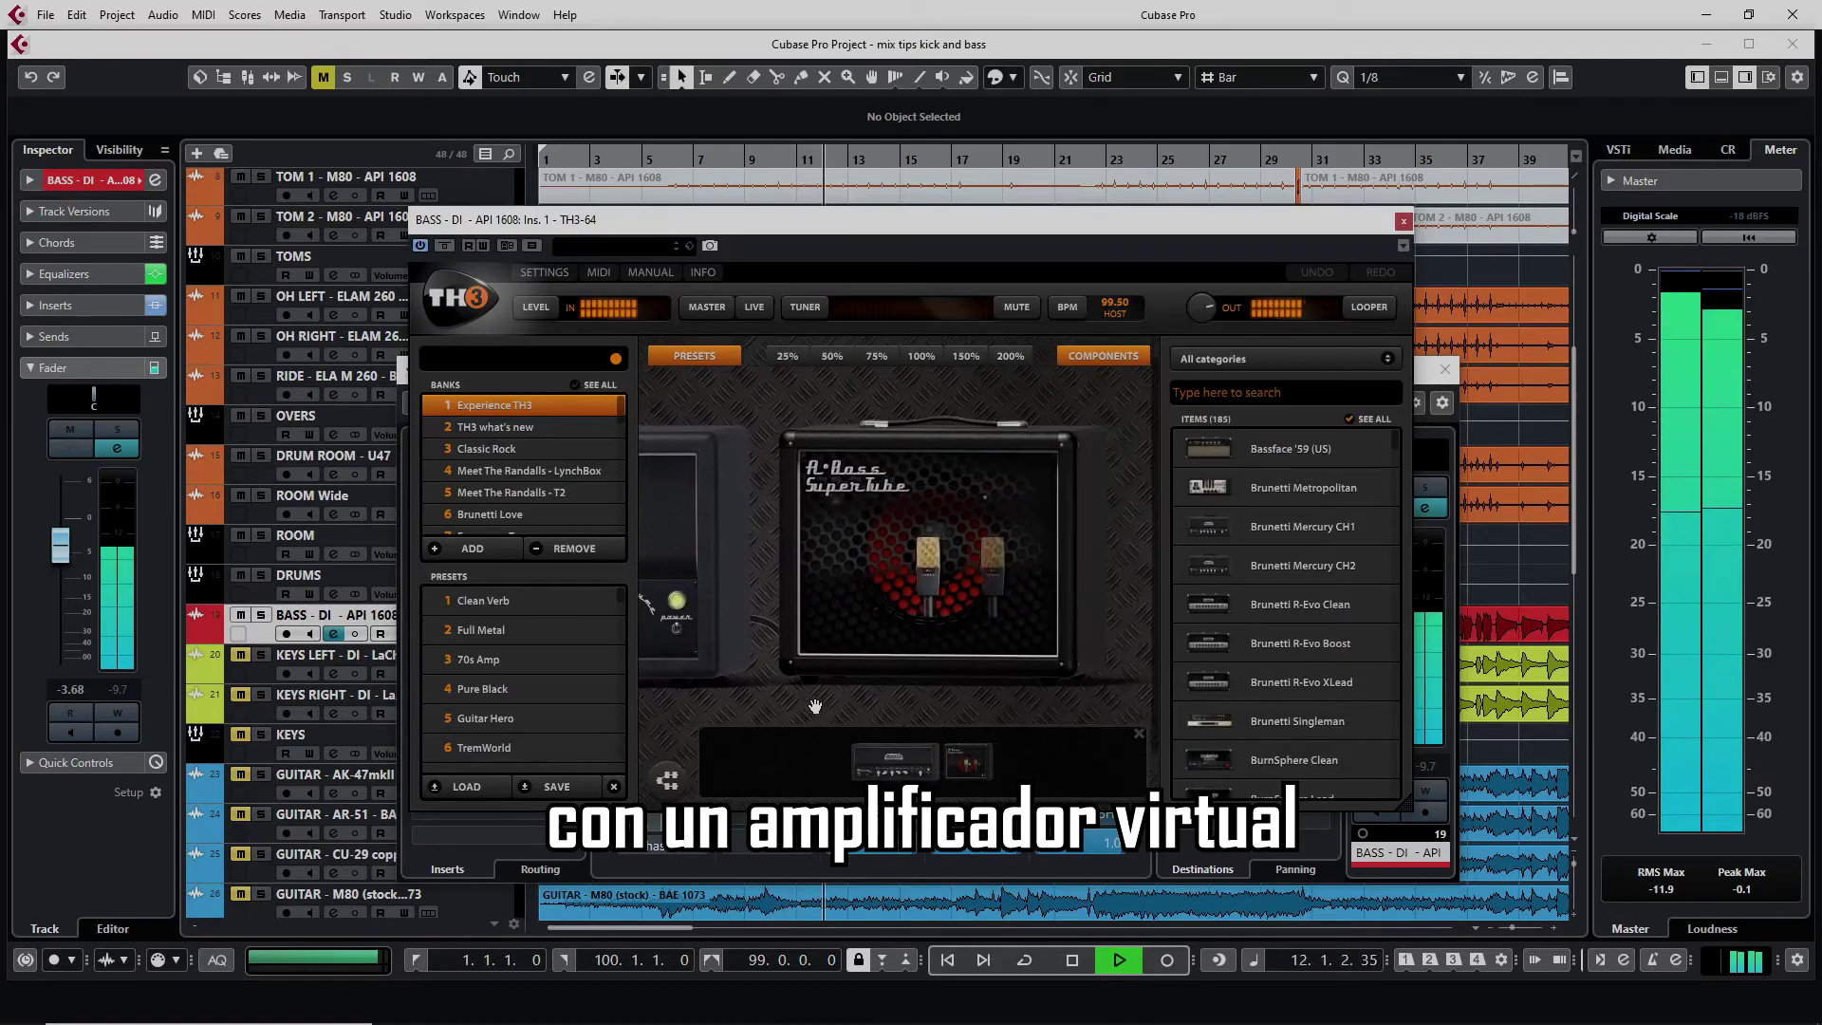
{"action": "left_click", "coordinate": [1402, 224]}
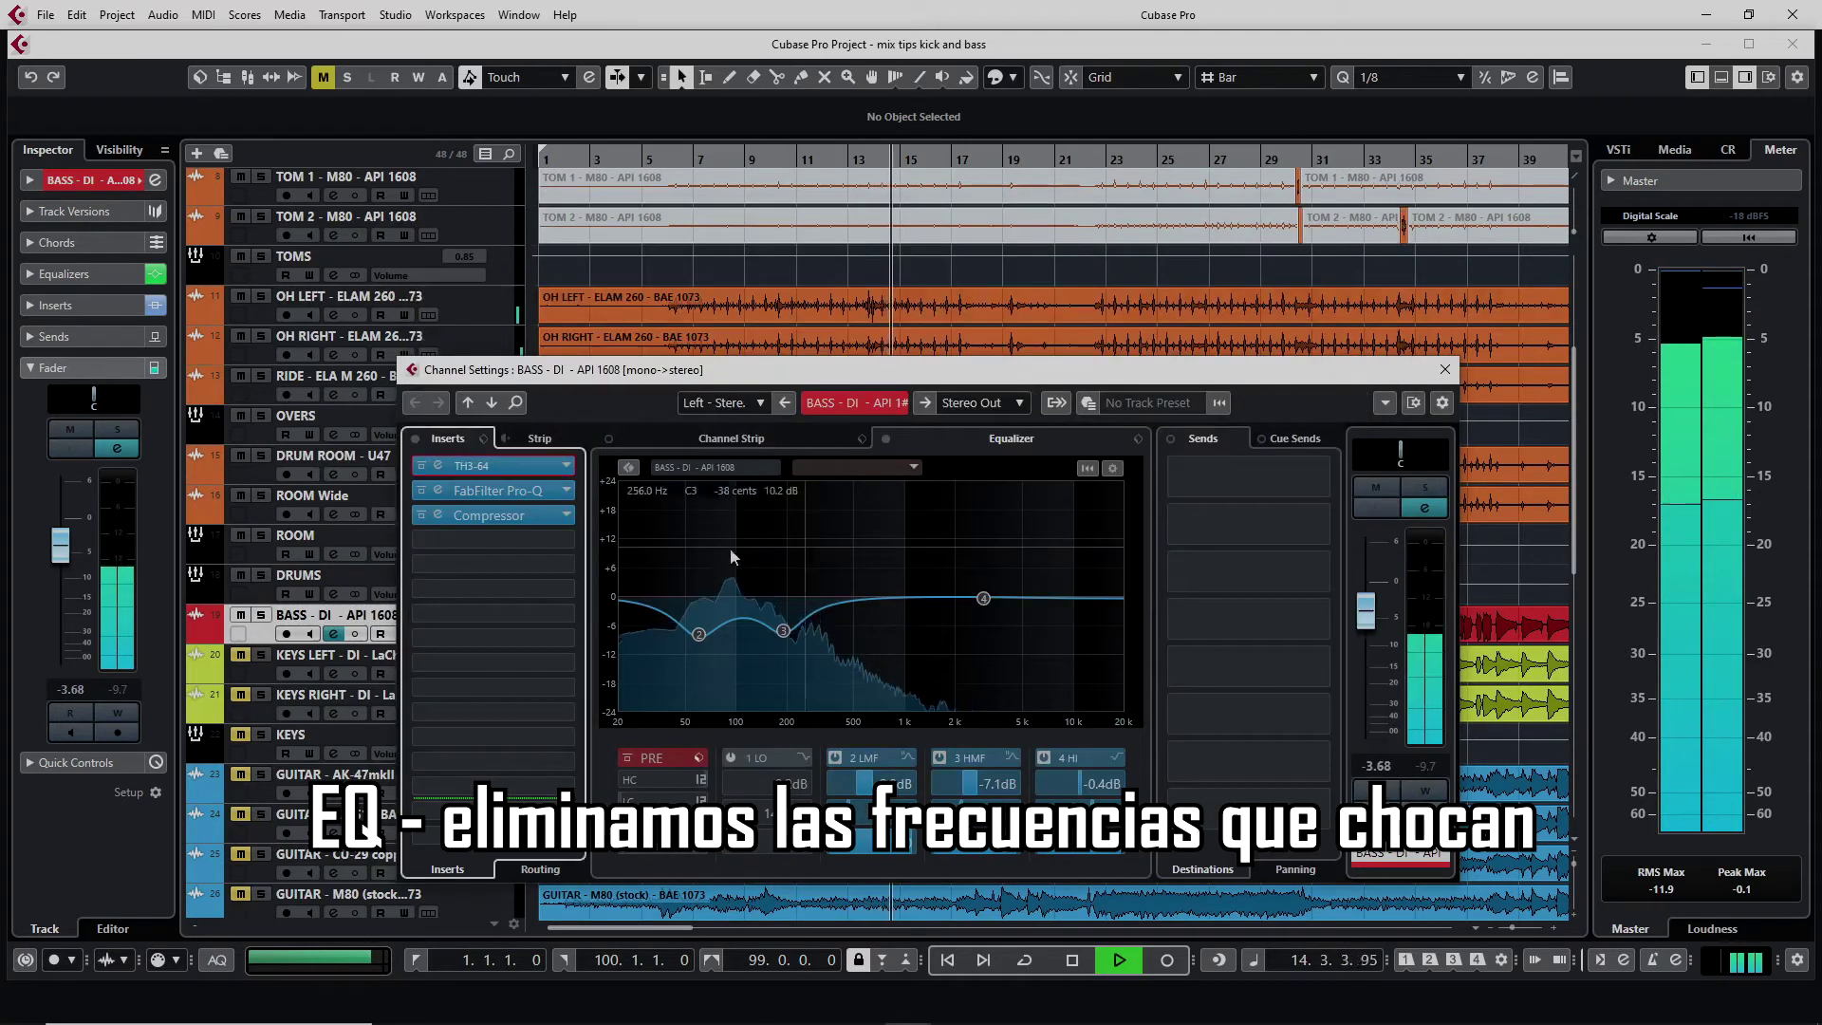
Compare the BASS channel's FabFilter Pro-Q equalizer bypassed and active, and close the plug-in.
{"action": "left_click", "coordinate": [490, 491]}
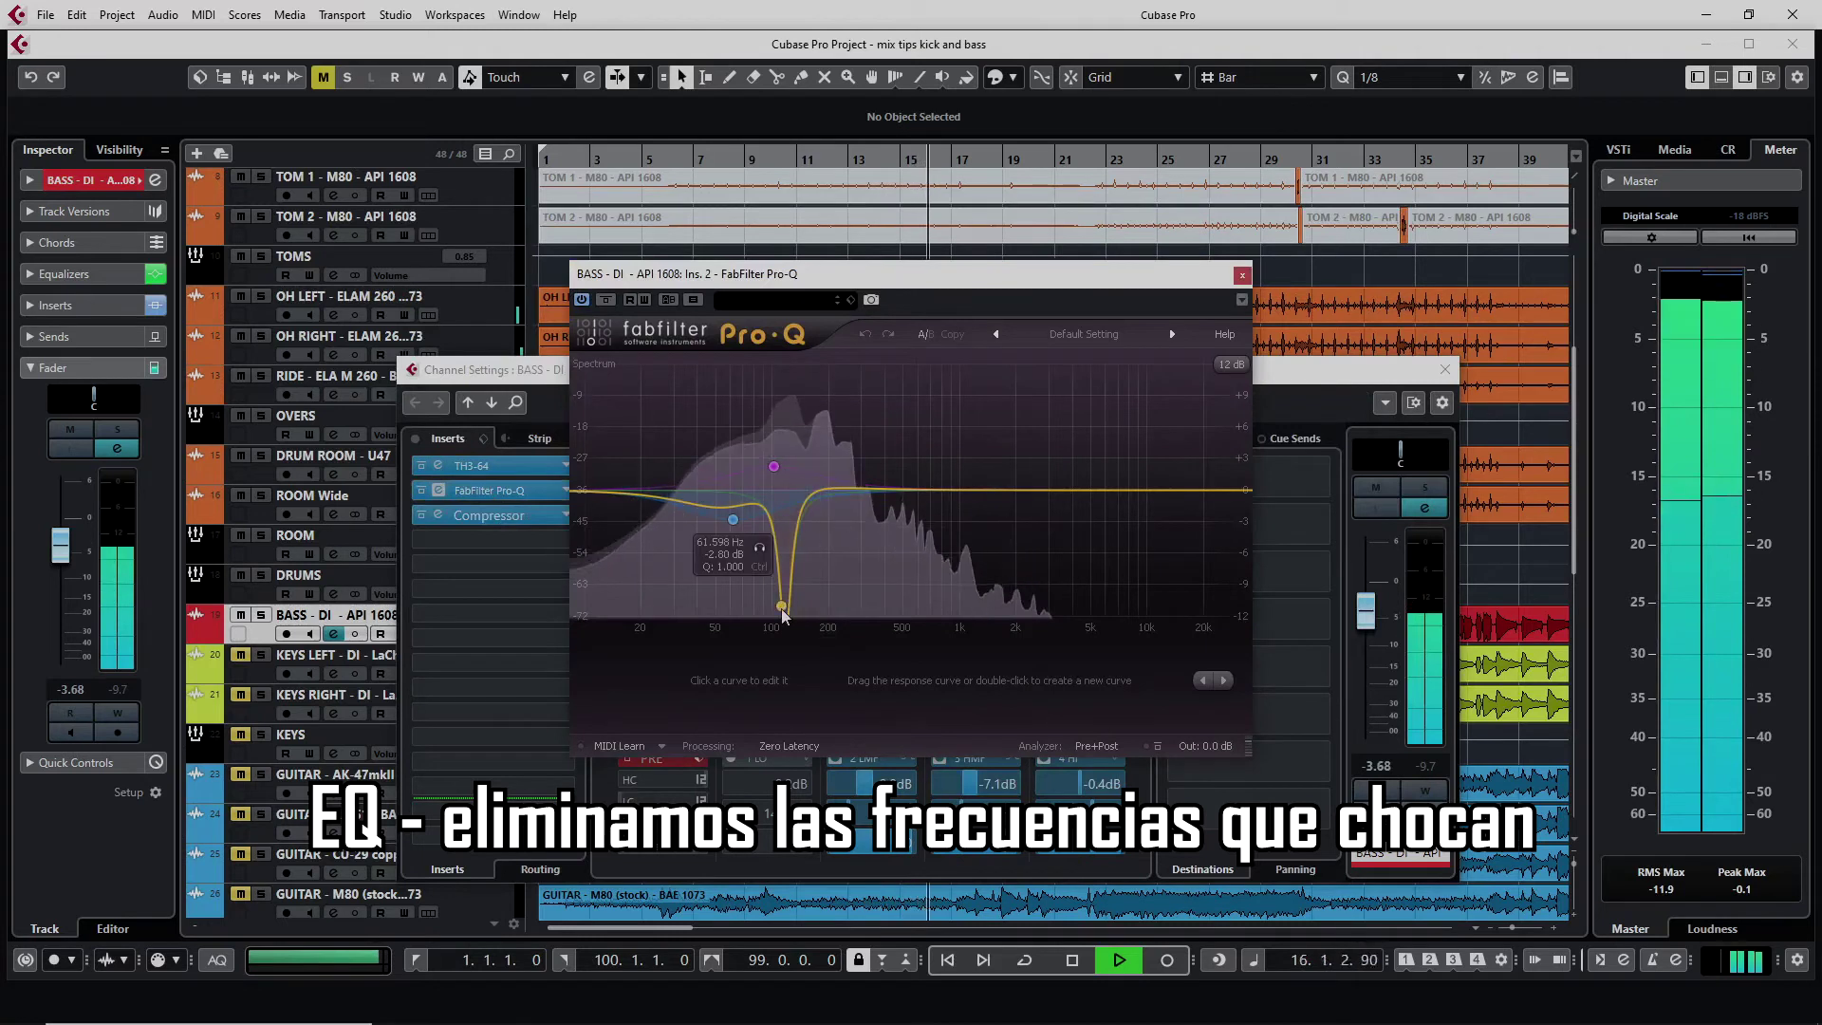
{"action": "left_click", "coordinate": [607, 300]}
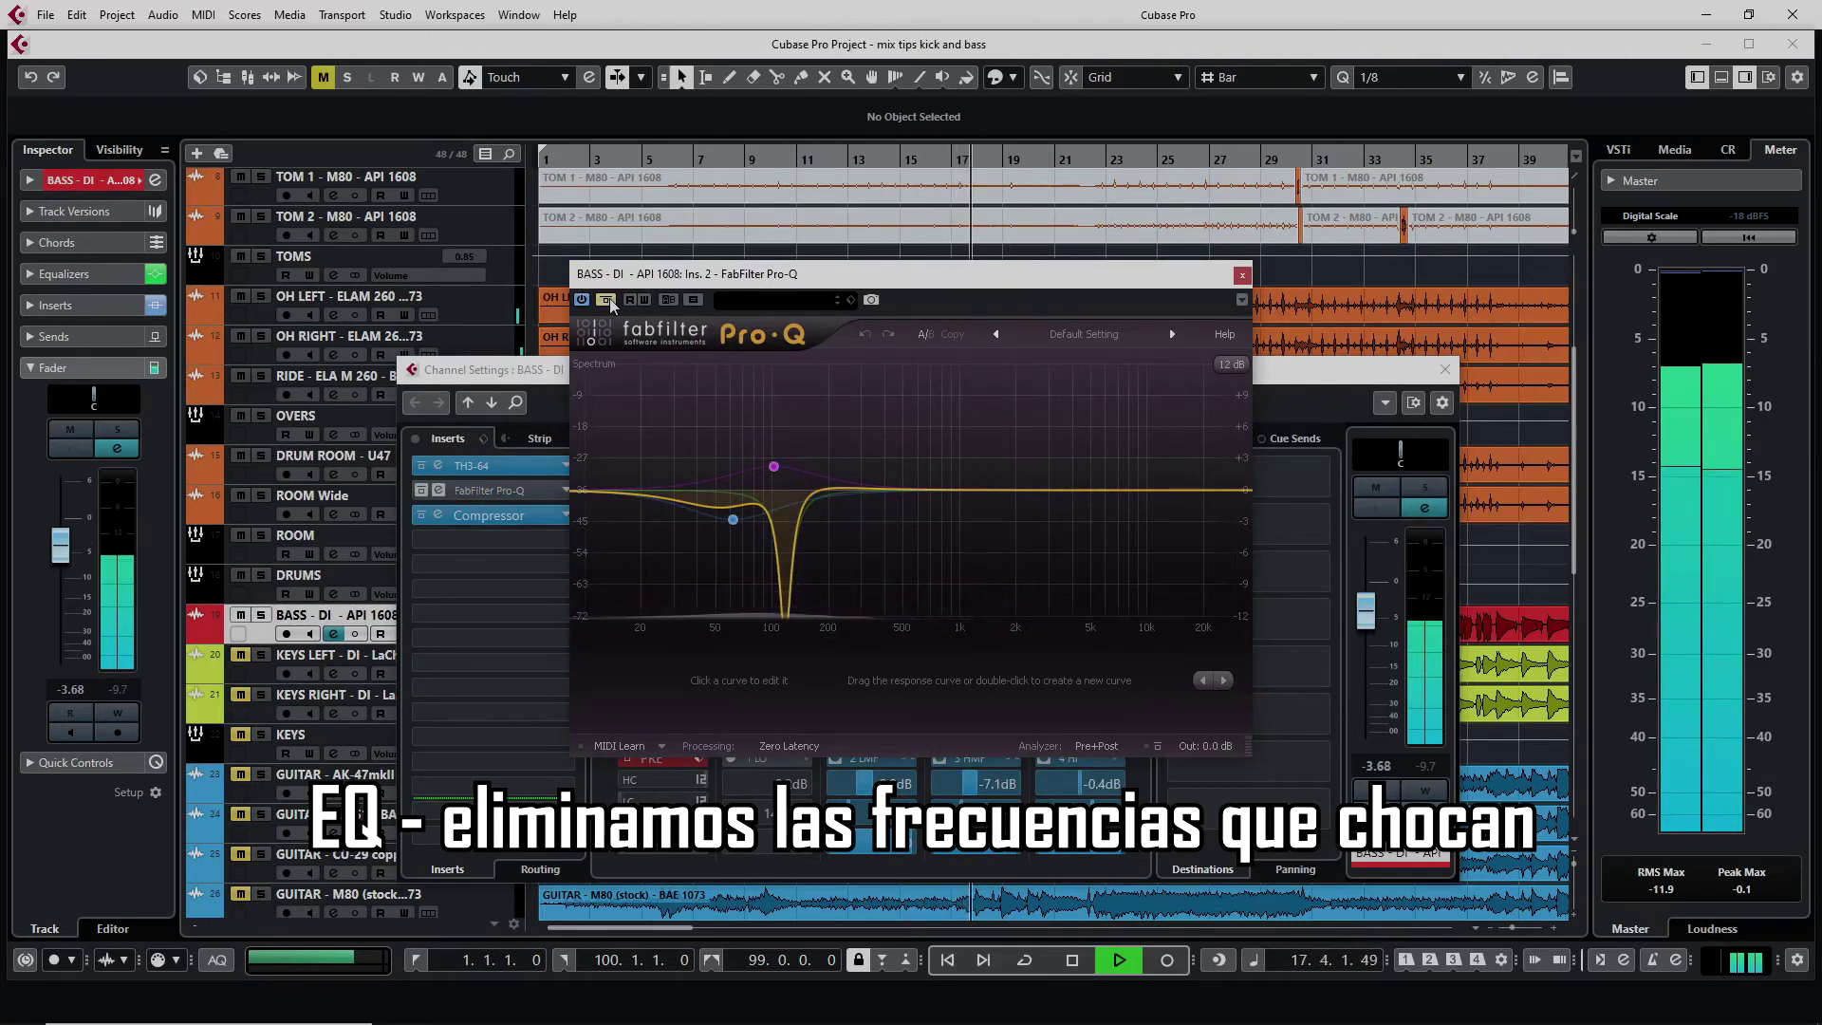
{"action": "left_click", "coordinate": [608, 300]}
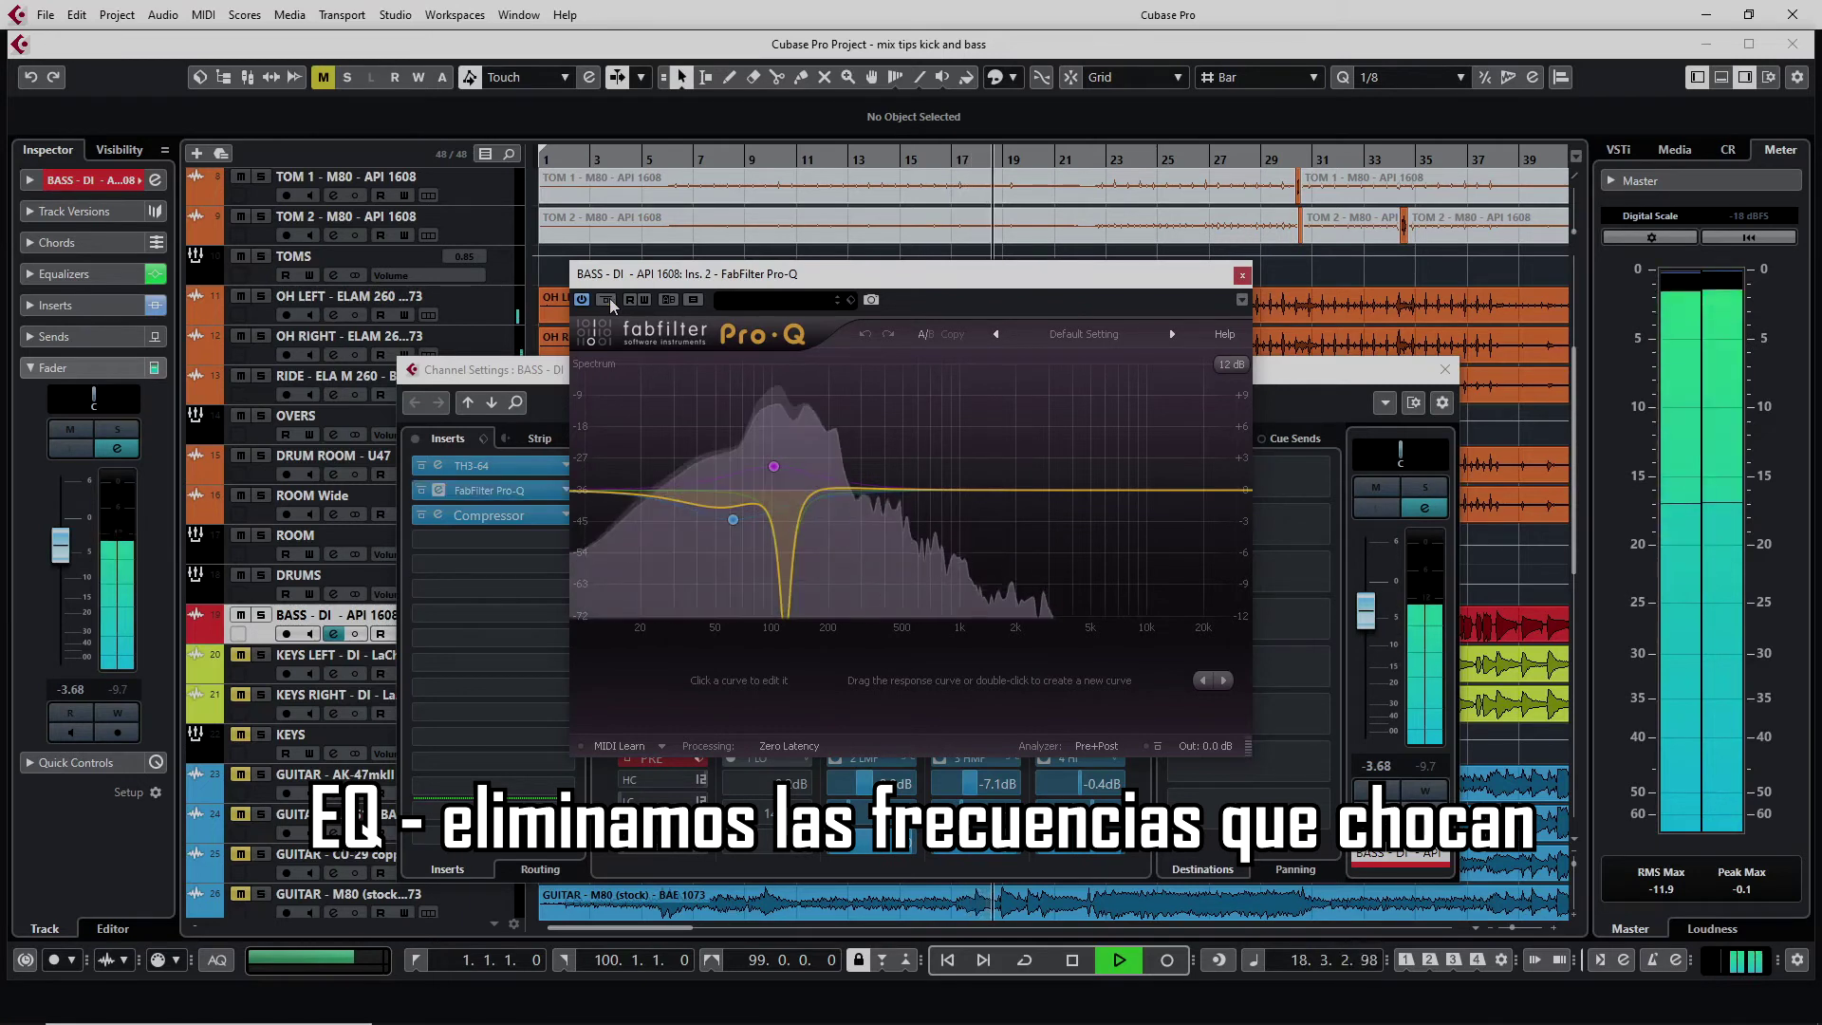
{"action": "left_click", "coordinate": [608, 300]}
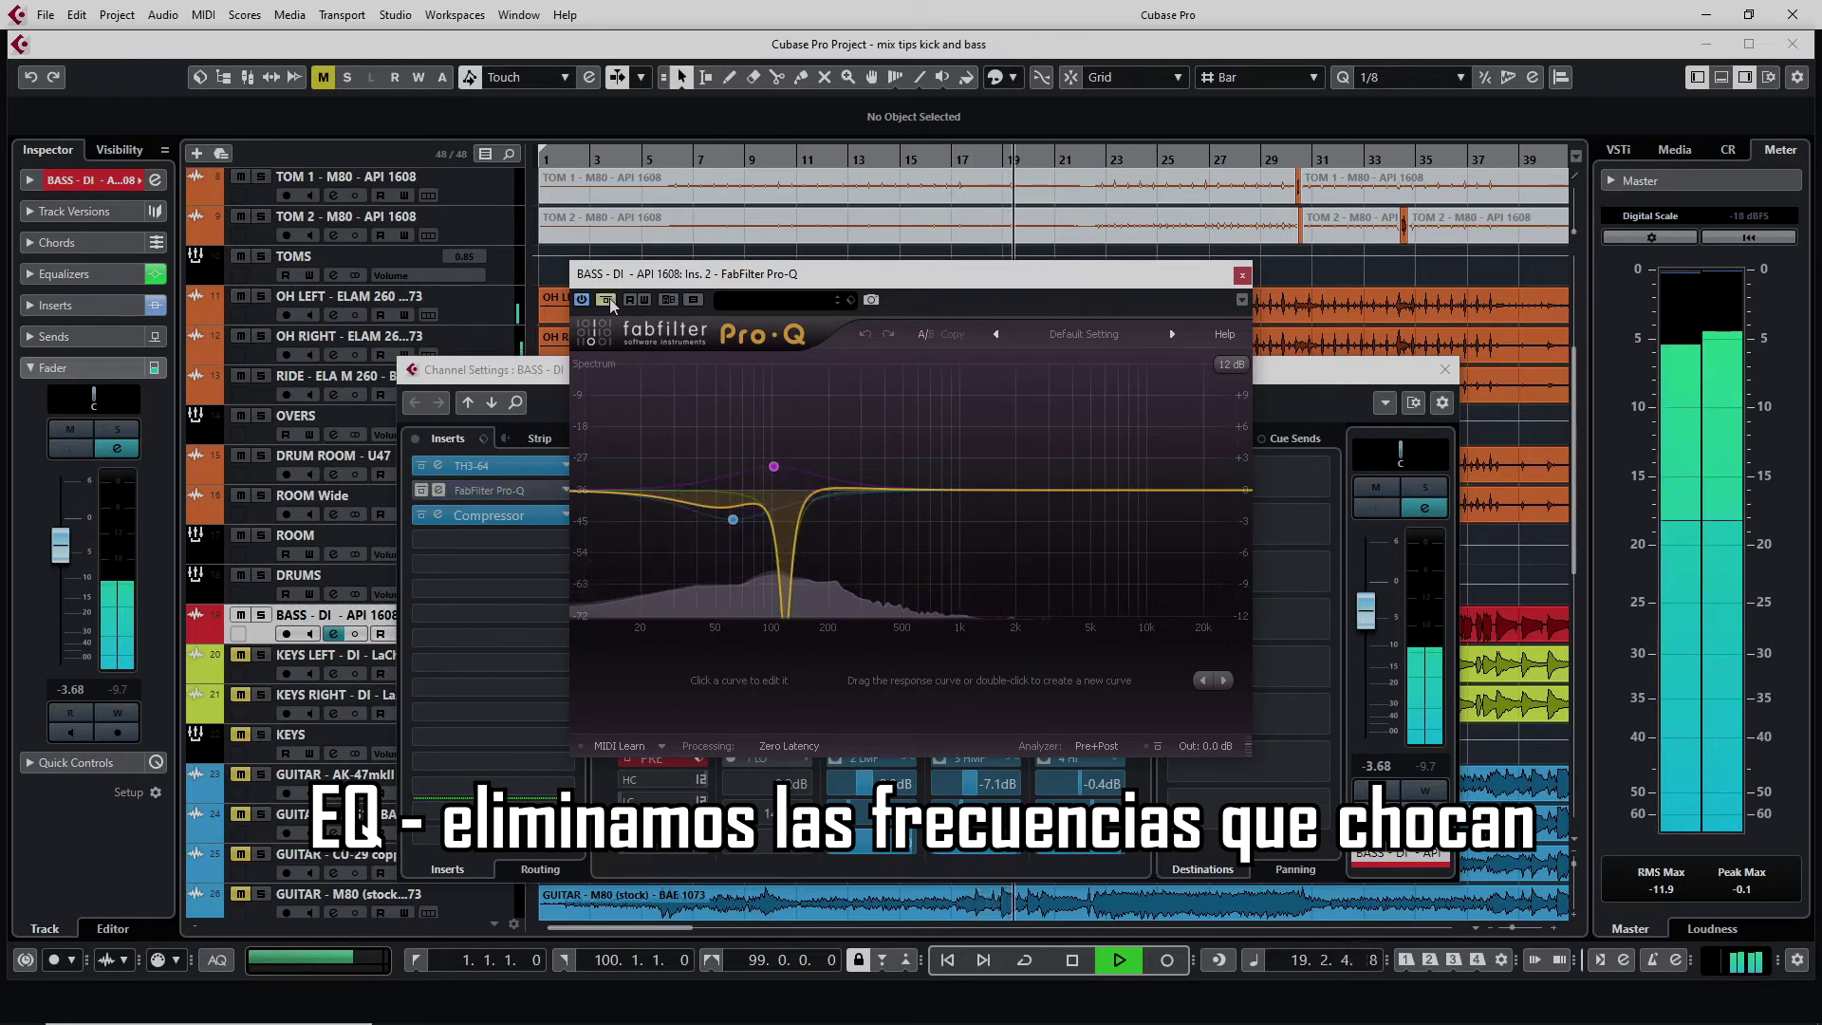
{"action": "left_click", "coordinate": [607, 300]}
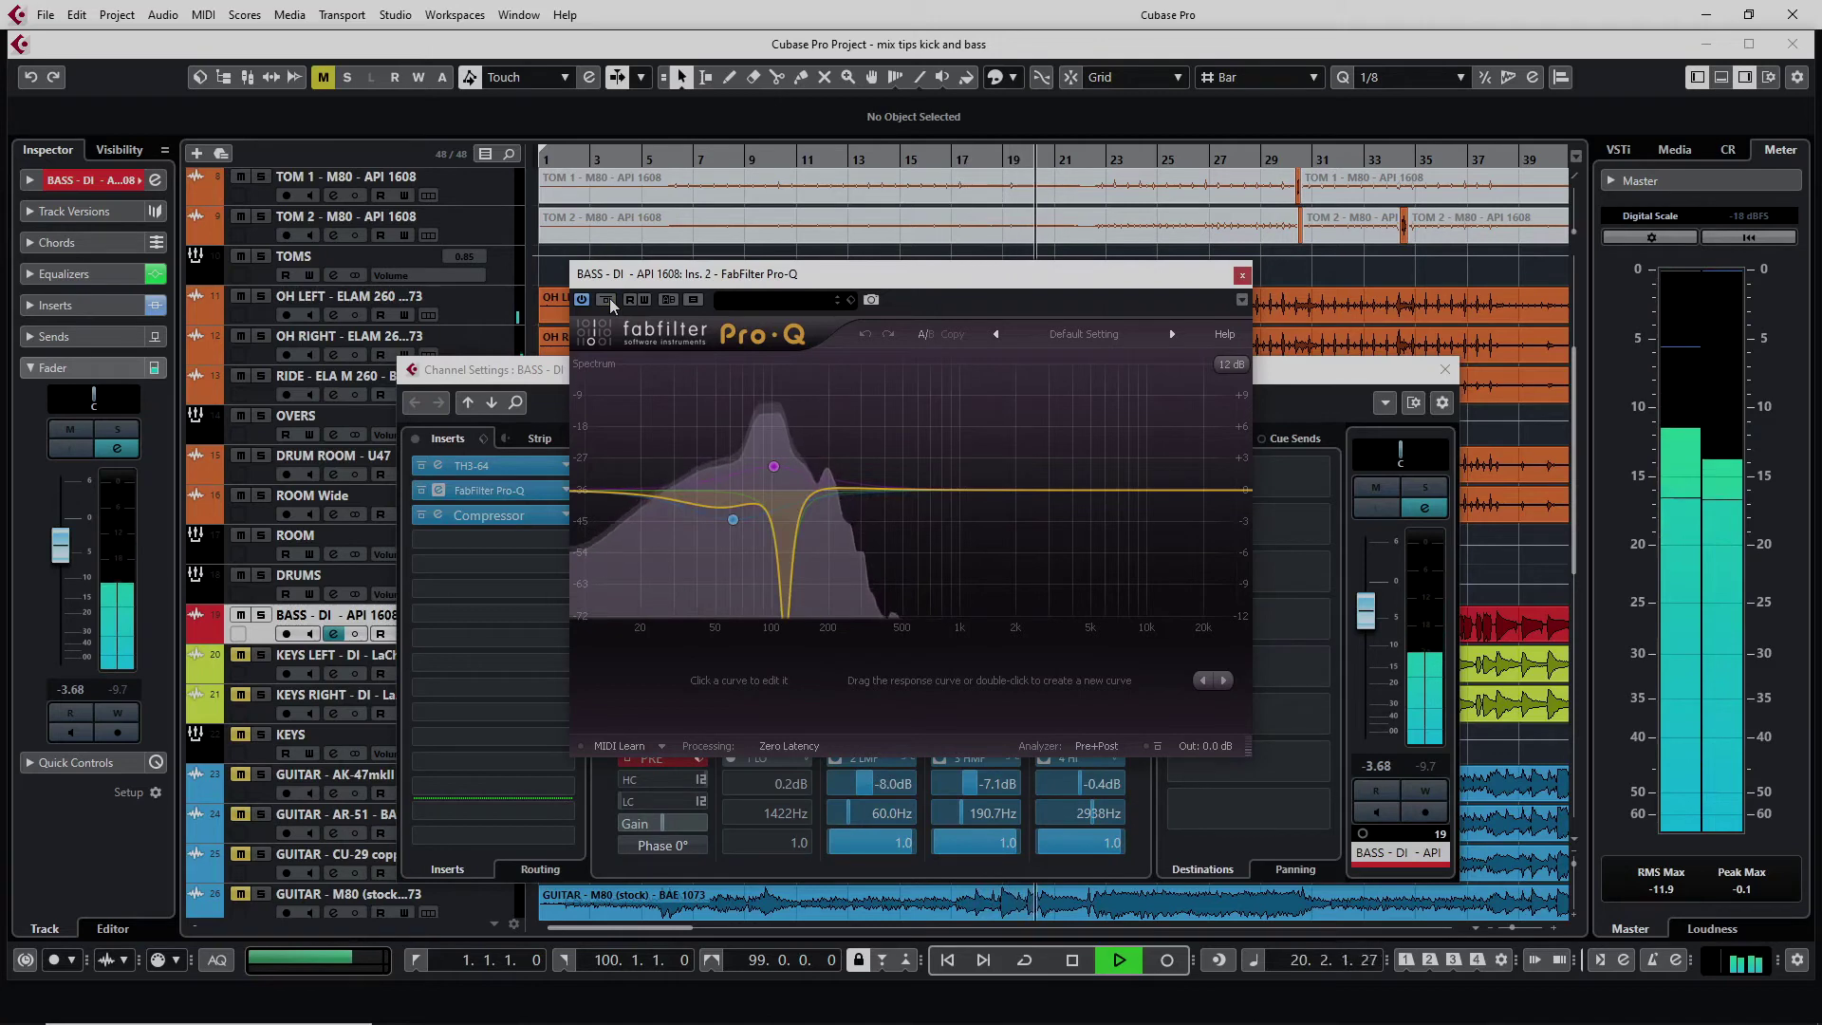
{"action": "left_click", "coordinate": [1241, 277]}
Review the settings of the BASS channel's Compressor insert, and close the plug-in and the channel settings.
{"action": "left_click", "coordinate": [508, 521]}
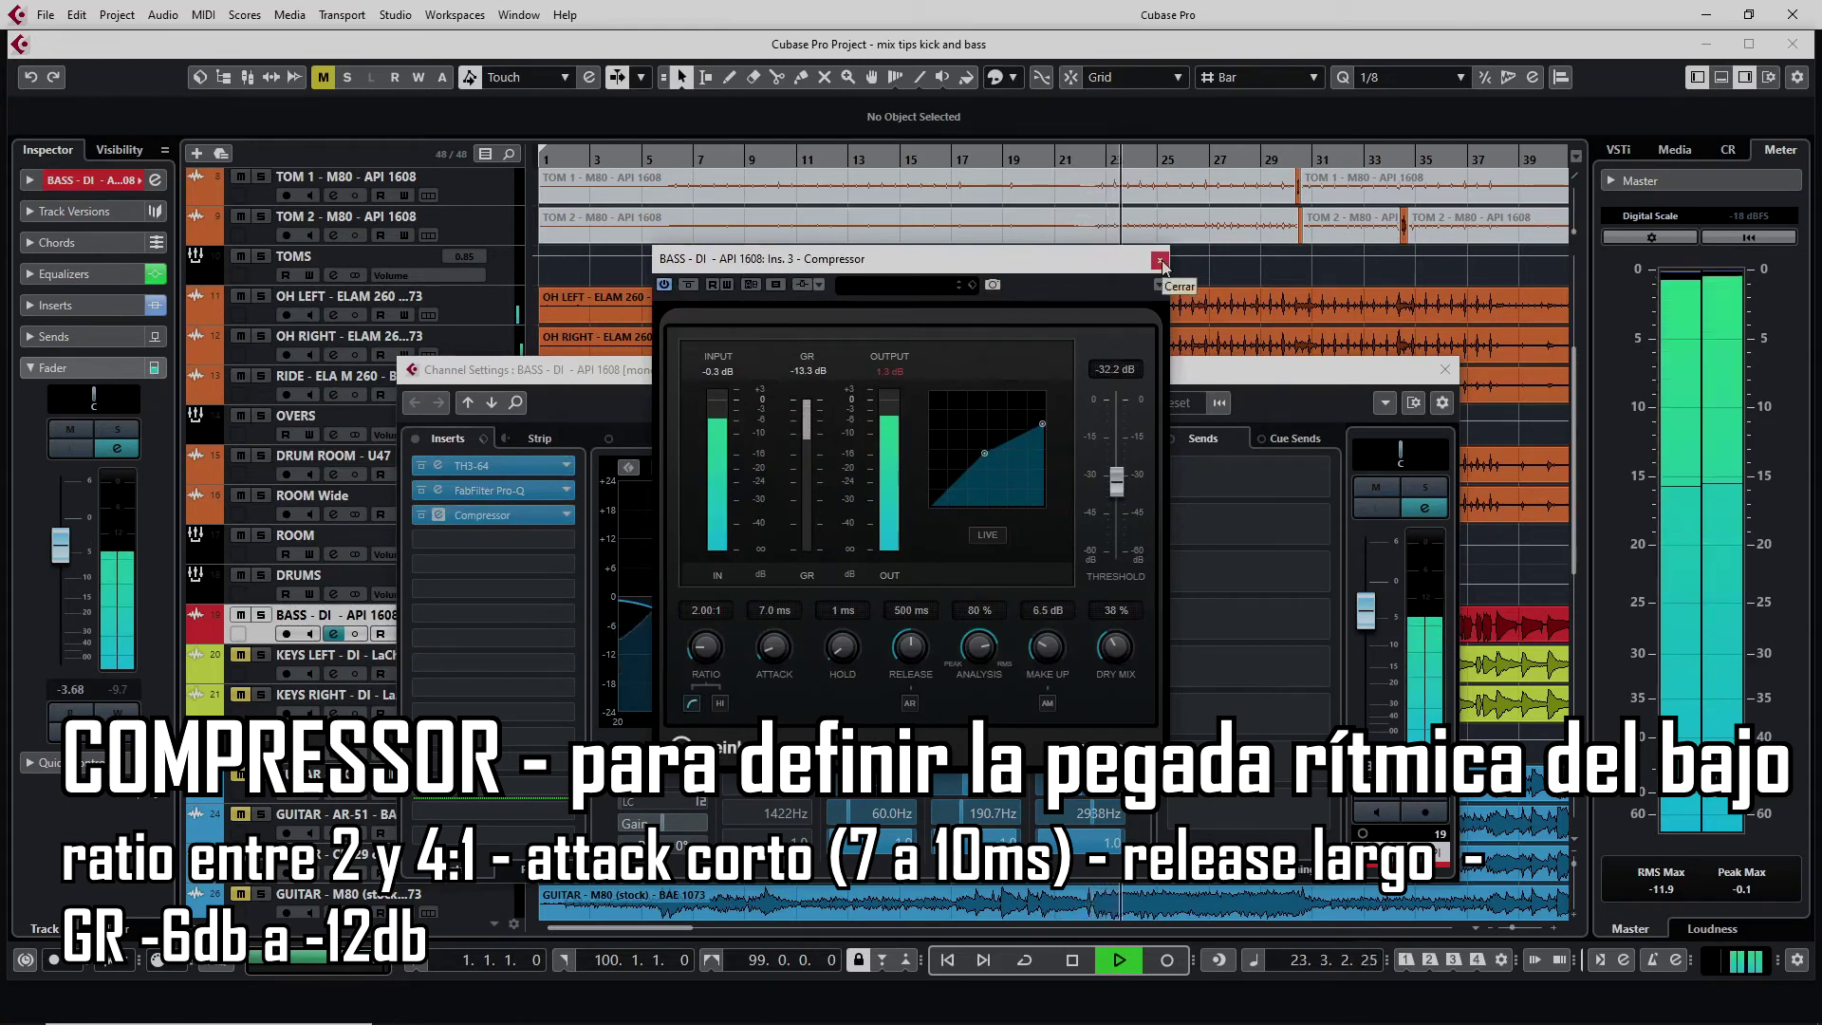
{"action": "left_click", "coordinate": [1161, 266]}
{"action": "left_click", "coordinate": [1445, 369]}
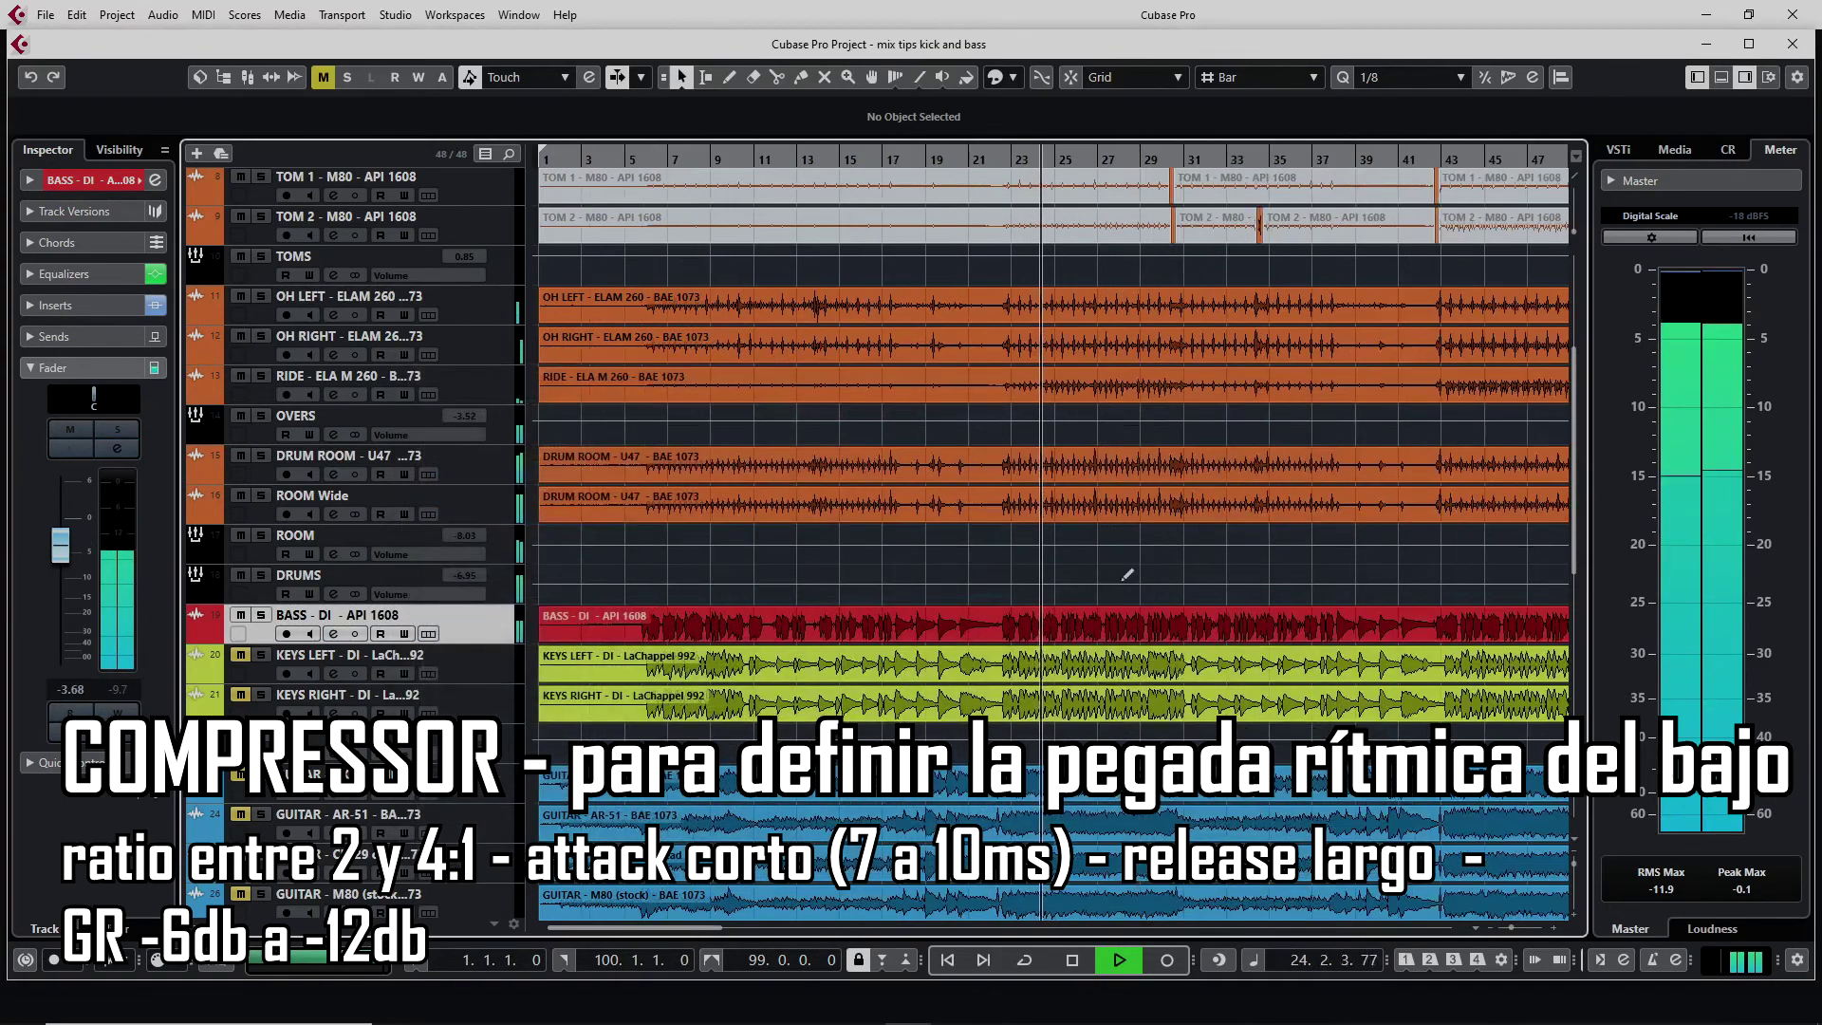
Move playback back to about bar 5 to listen to the bass and drums in context.
{"action": "key", "text": "g"}
{"action": "key", "text": "g"}
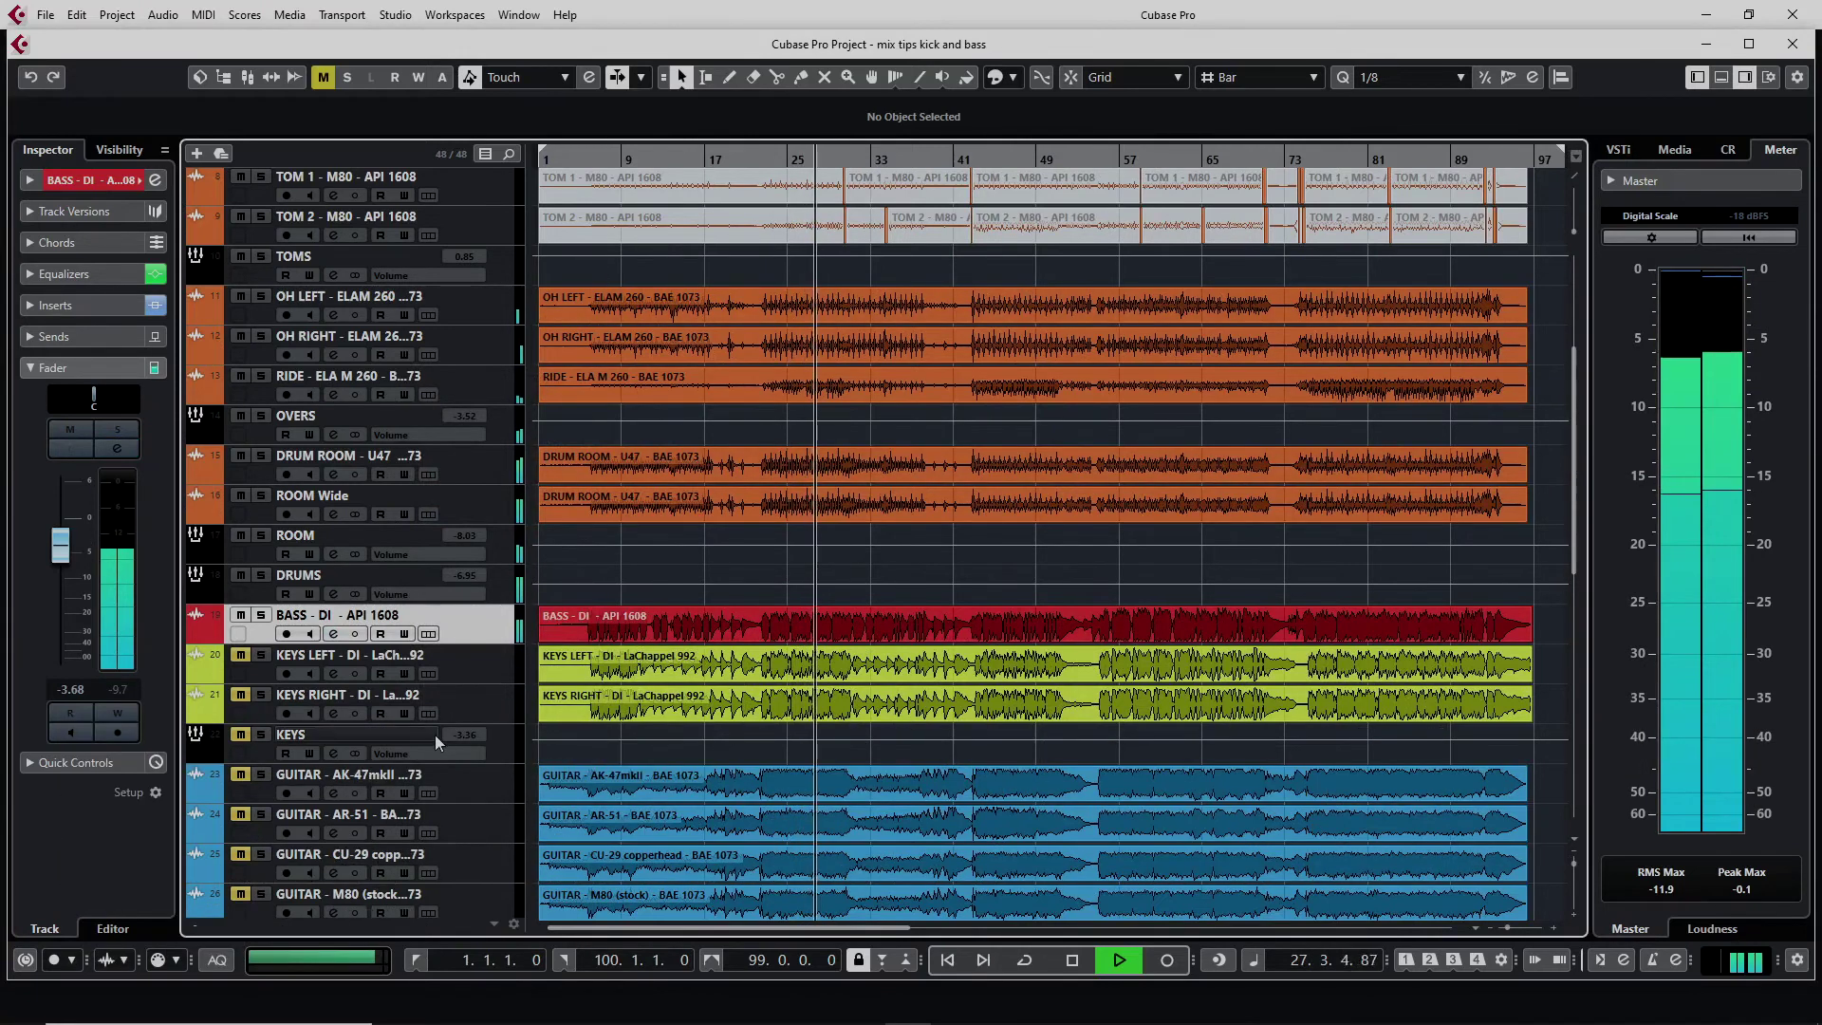
{"action": "key", "text": "g"}
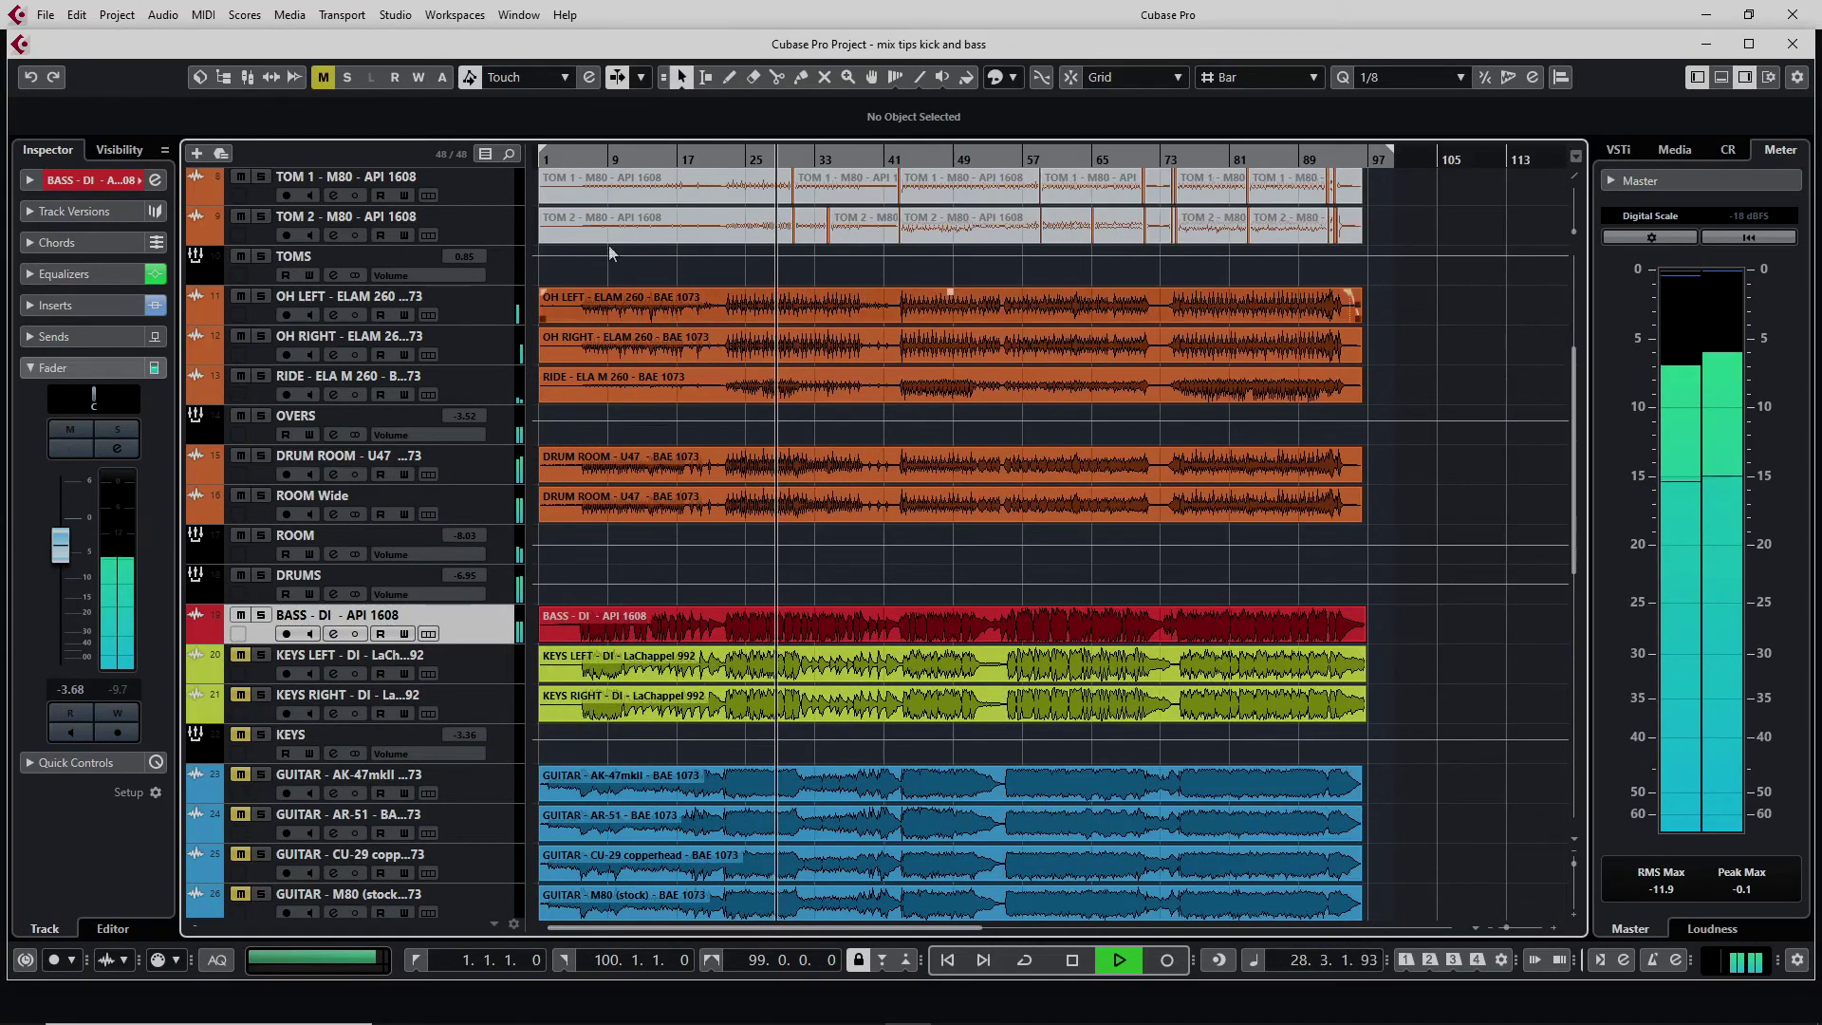
{"action": "left_click", "coordinate": [579, 160]}
{"action": "key", "text": "h"}
{"action": "key", "text": "h"}
{"action": "key", "text": "h"}
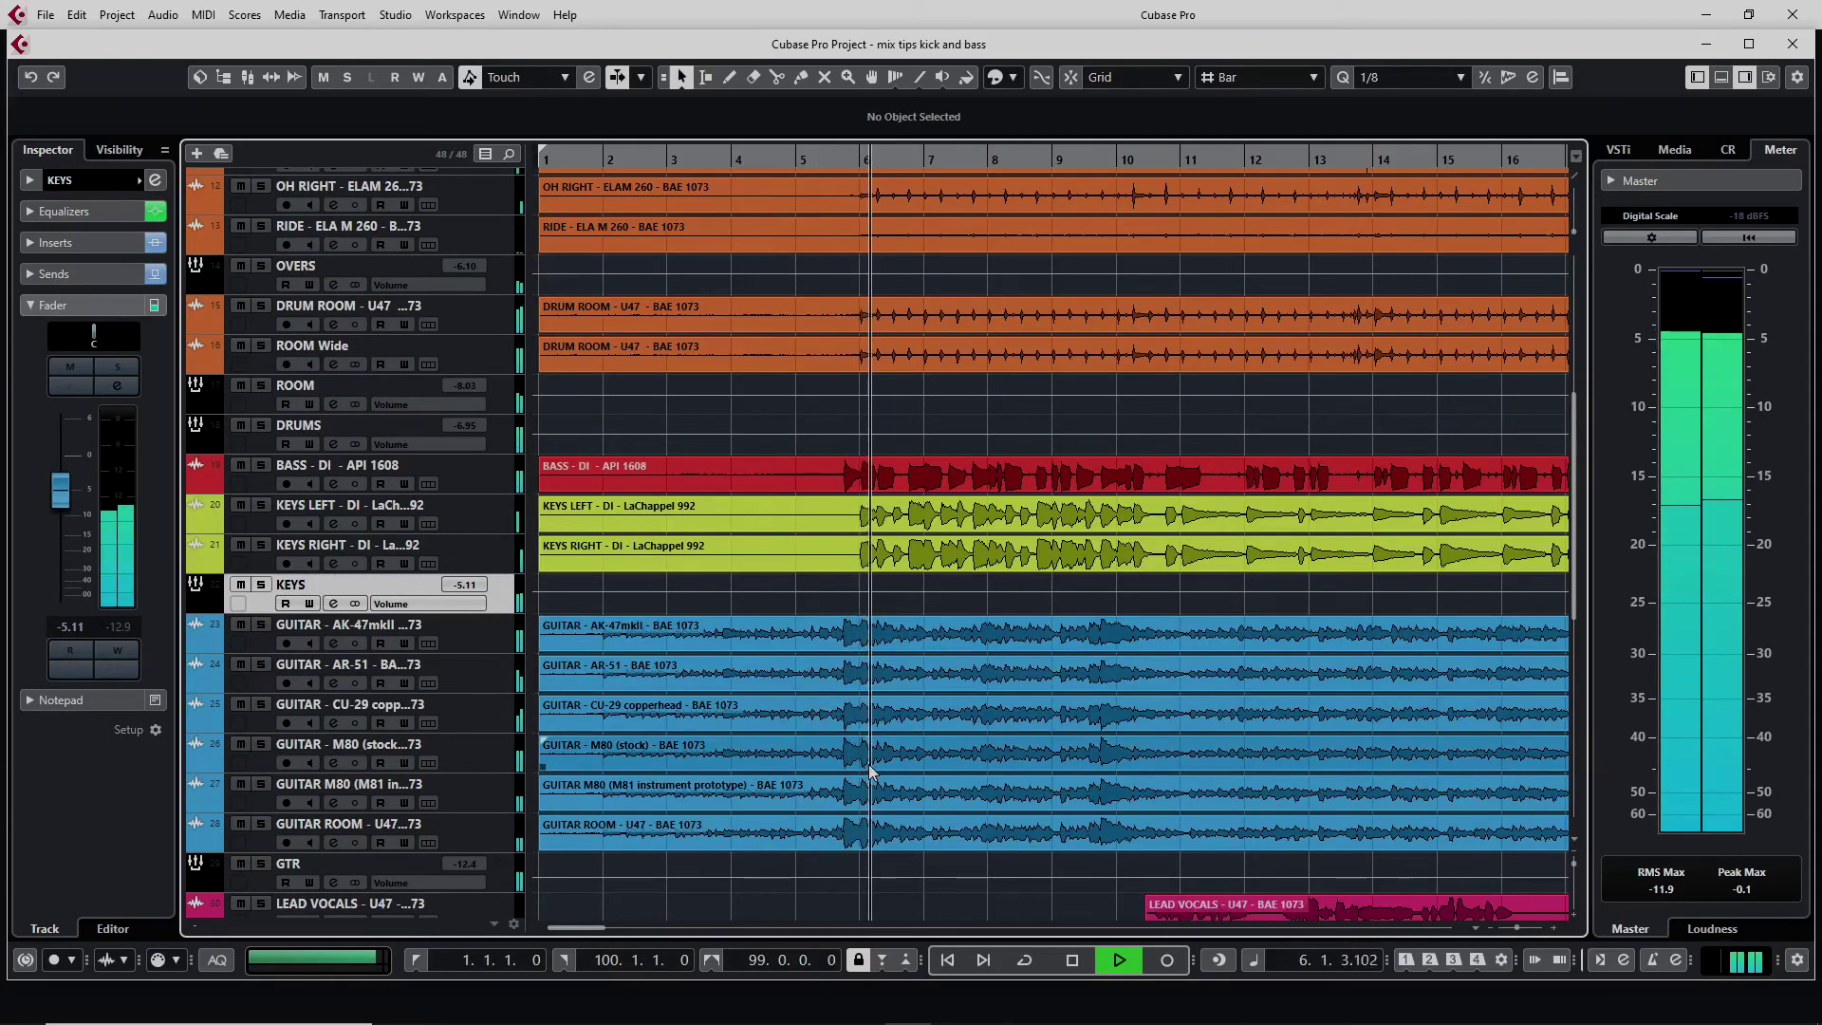
Raise the SNARE group channel's GATE VERB send level slightly and close the channel settings.
{"action": "key", "text": "g"}
{"action": "key", "text": "g"}
{"action": "key", "text": "g"}
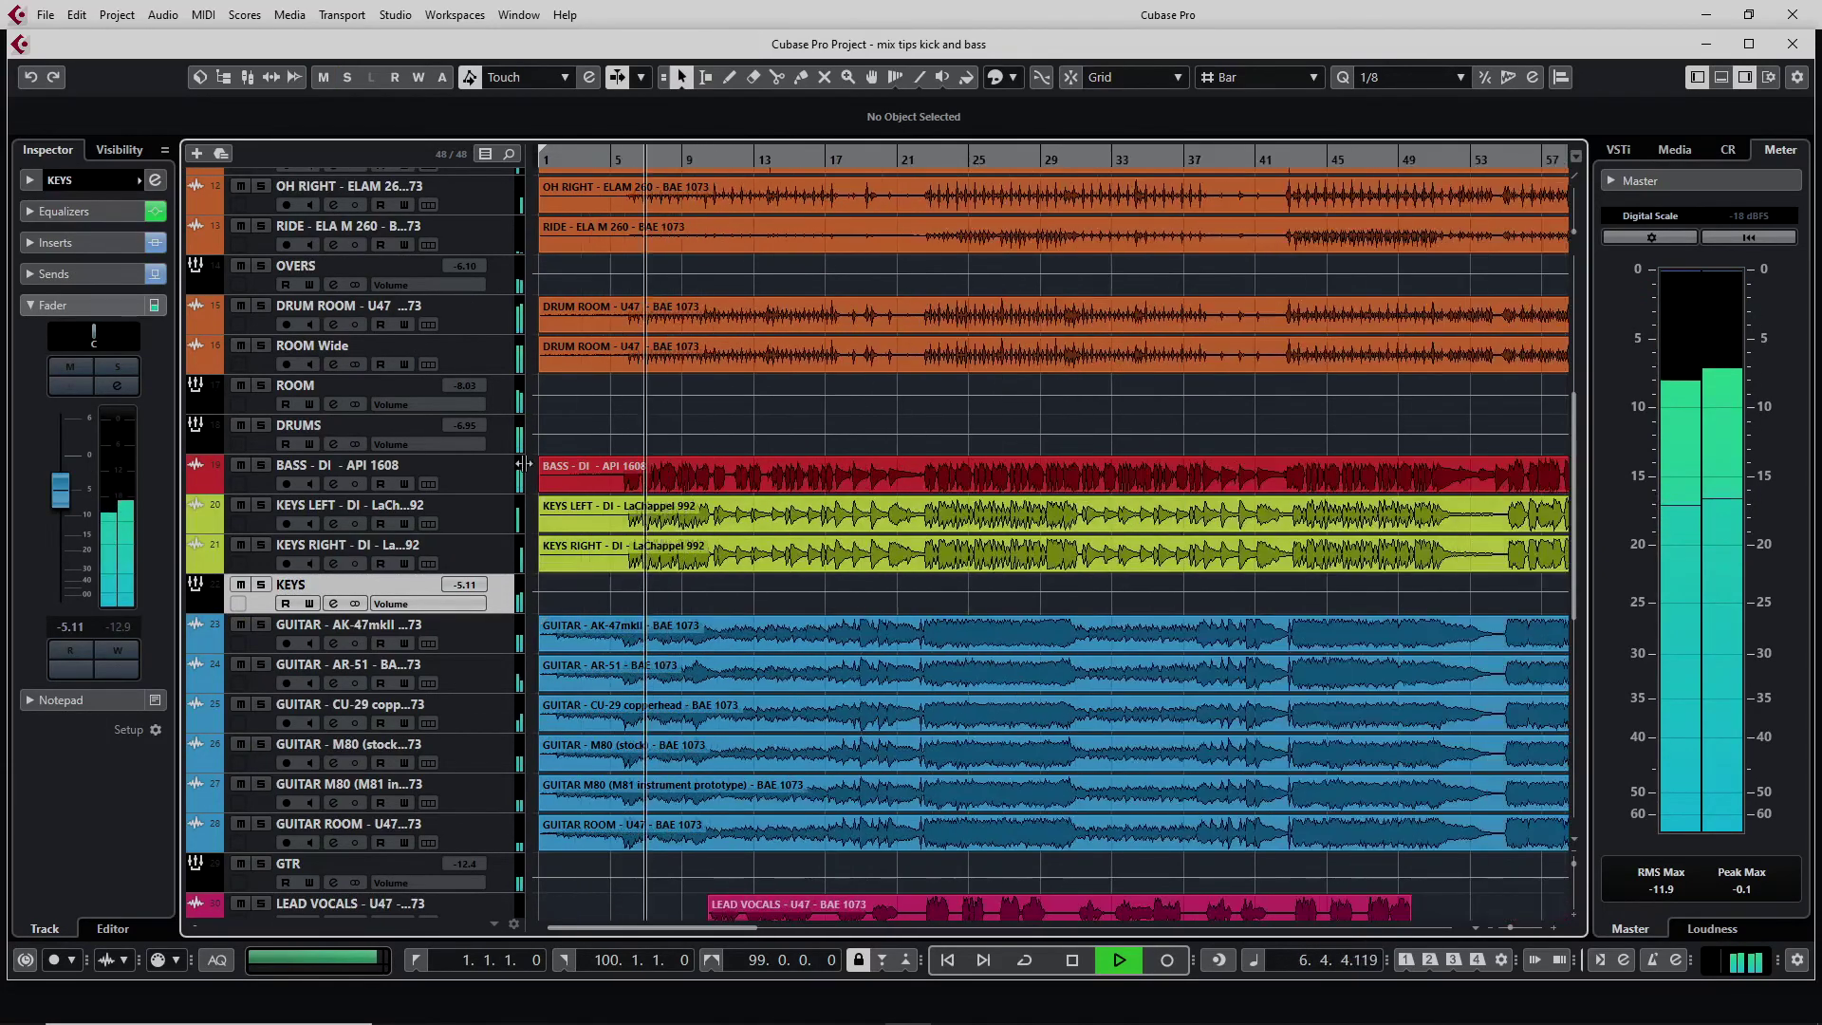
{"action": "key", "text": "g"}
{"action": "scroll", "coordinate": [655, 398], "scroll_direction": "up", "scroll_amount": 6}
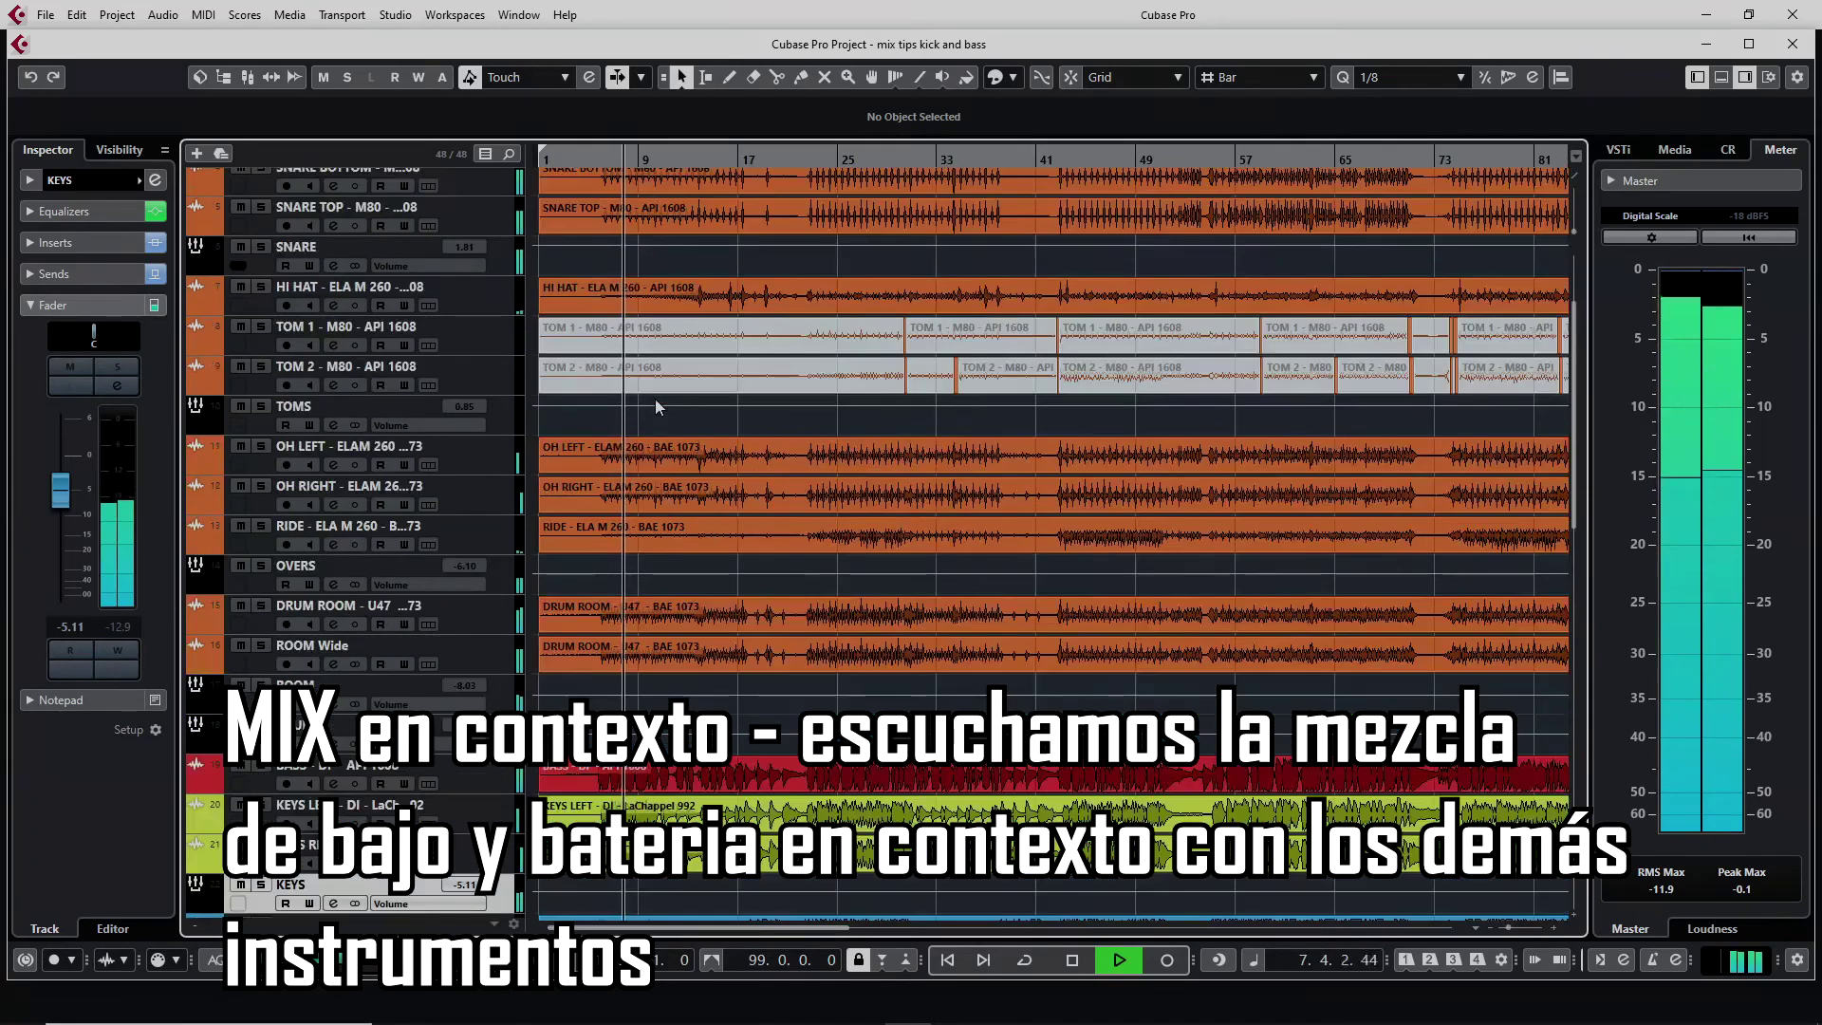
{"action": "left_click", "coordinate": [496, 417]}
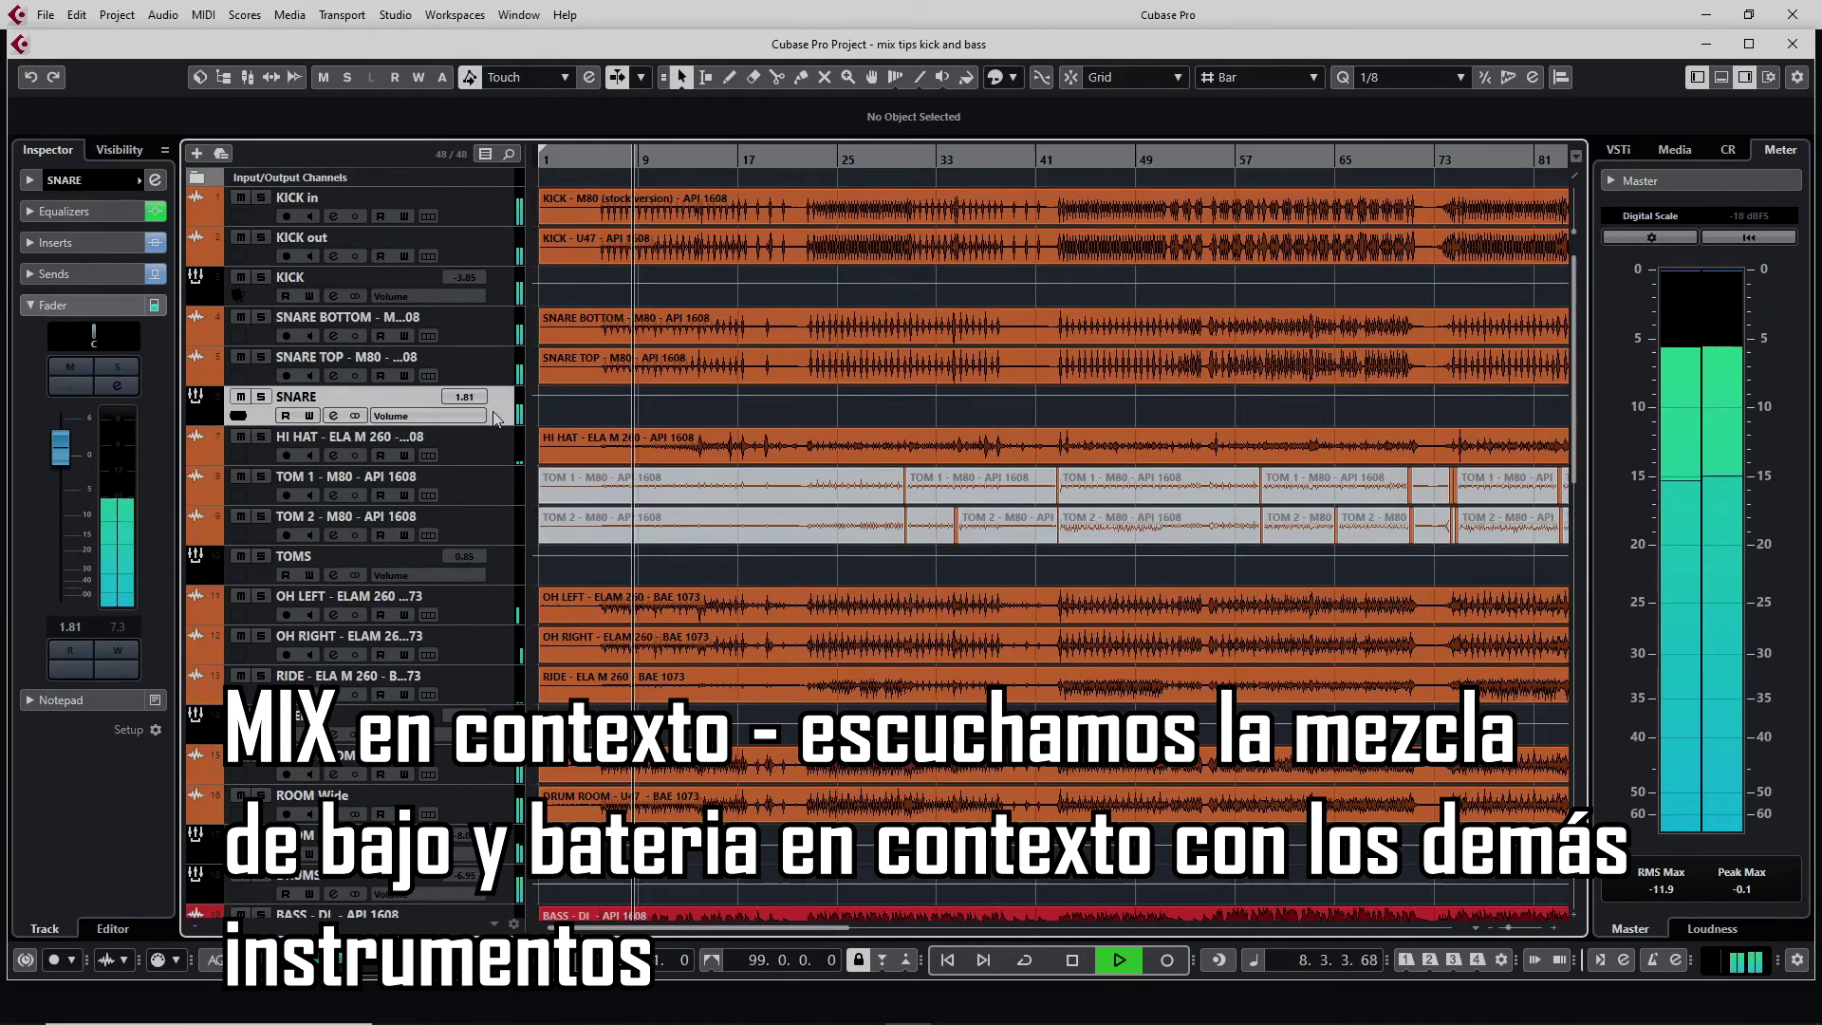
{"action": "left_click", "coordinate": [333, 416]}
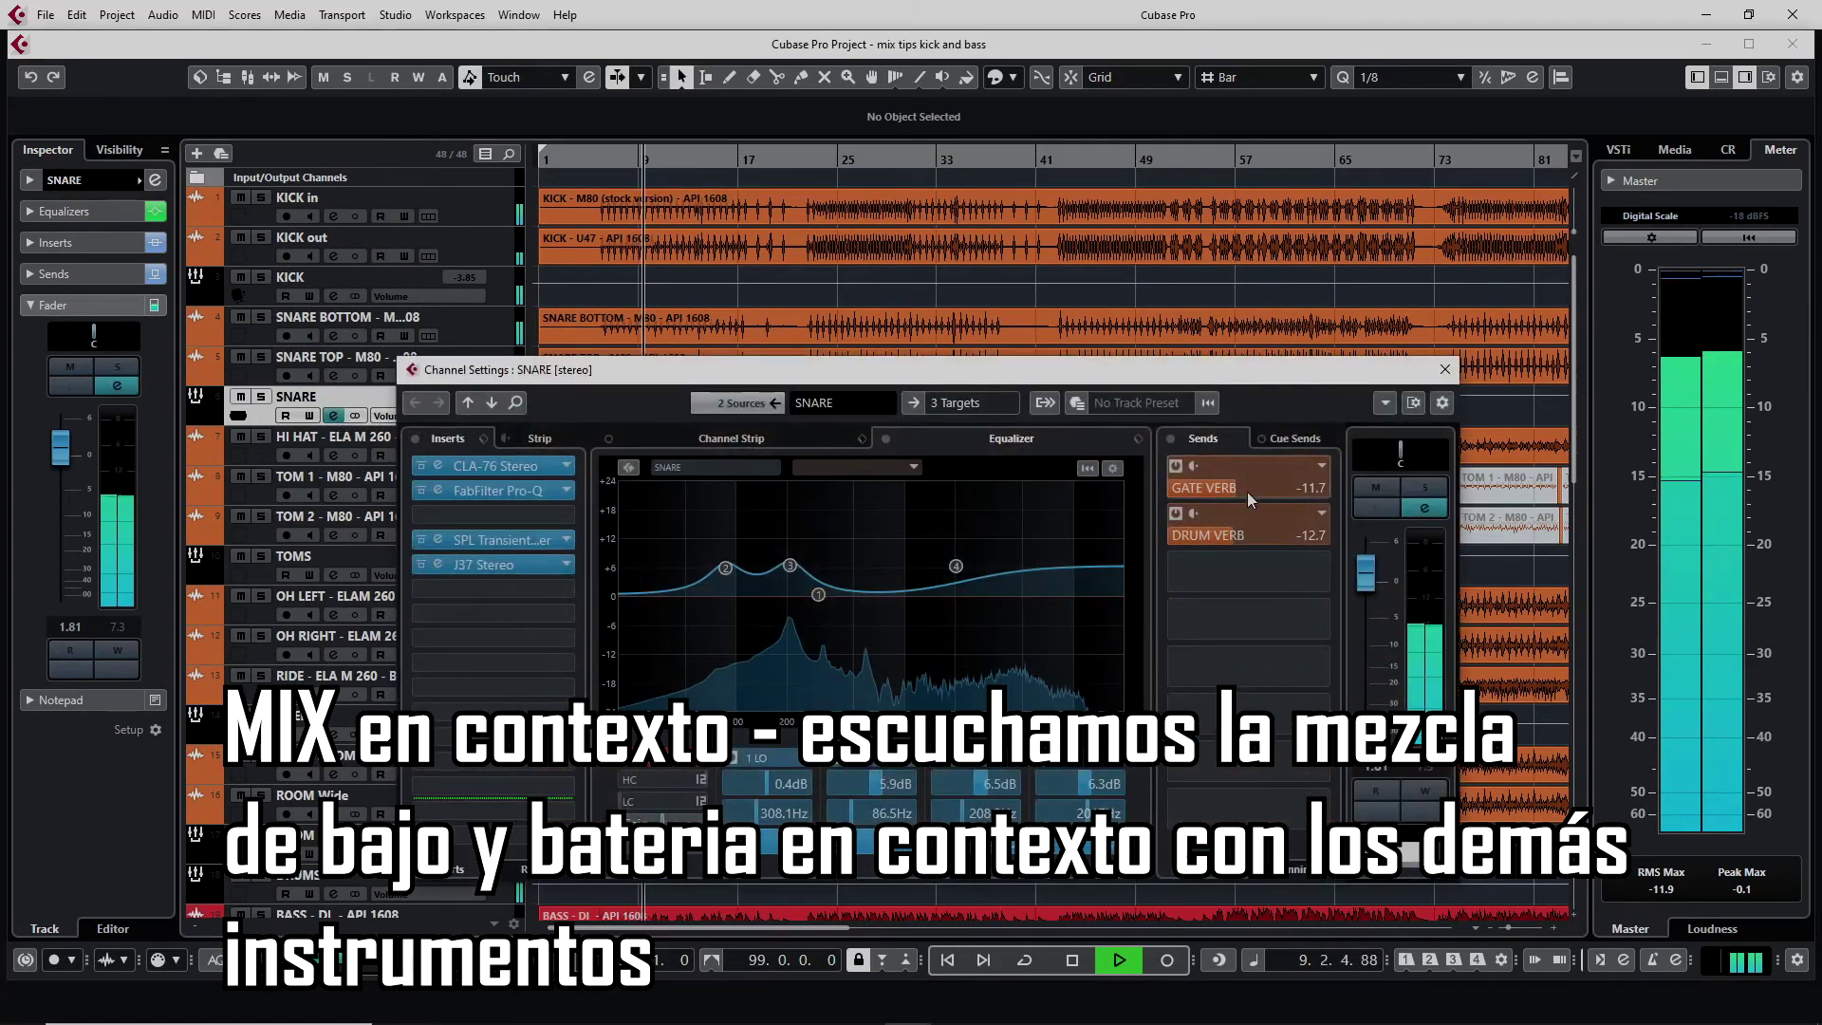
{"action": "mouse_move", "coordinate": [1234, 487]}
{"action": "left_mouse_down"}
{"action": "mouse_move", "coordinate": [1328, 490]}
{"action": "mouse_move", "coordinate": [1251, 493]}
{"action": "left_mouse_up"}
{"action": "left_click", "coordinate": [1444, 369]}
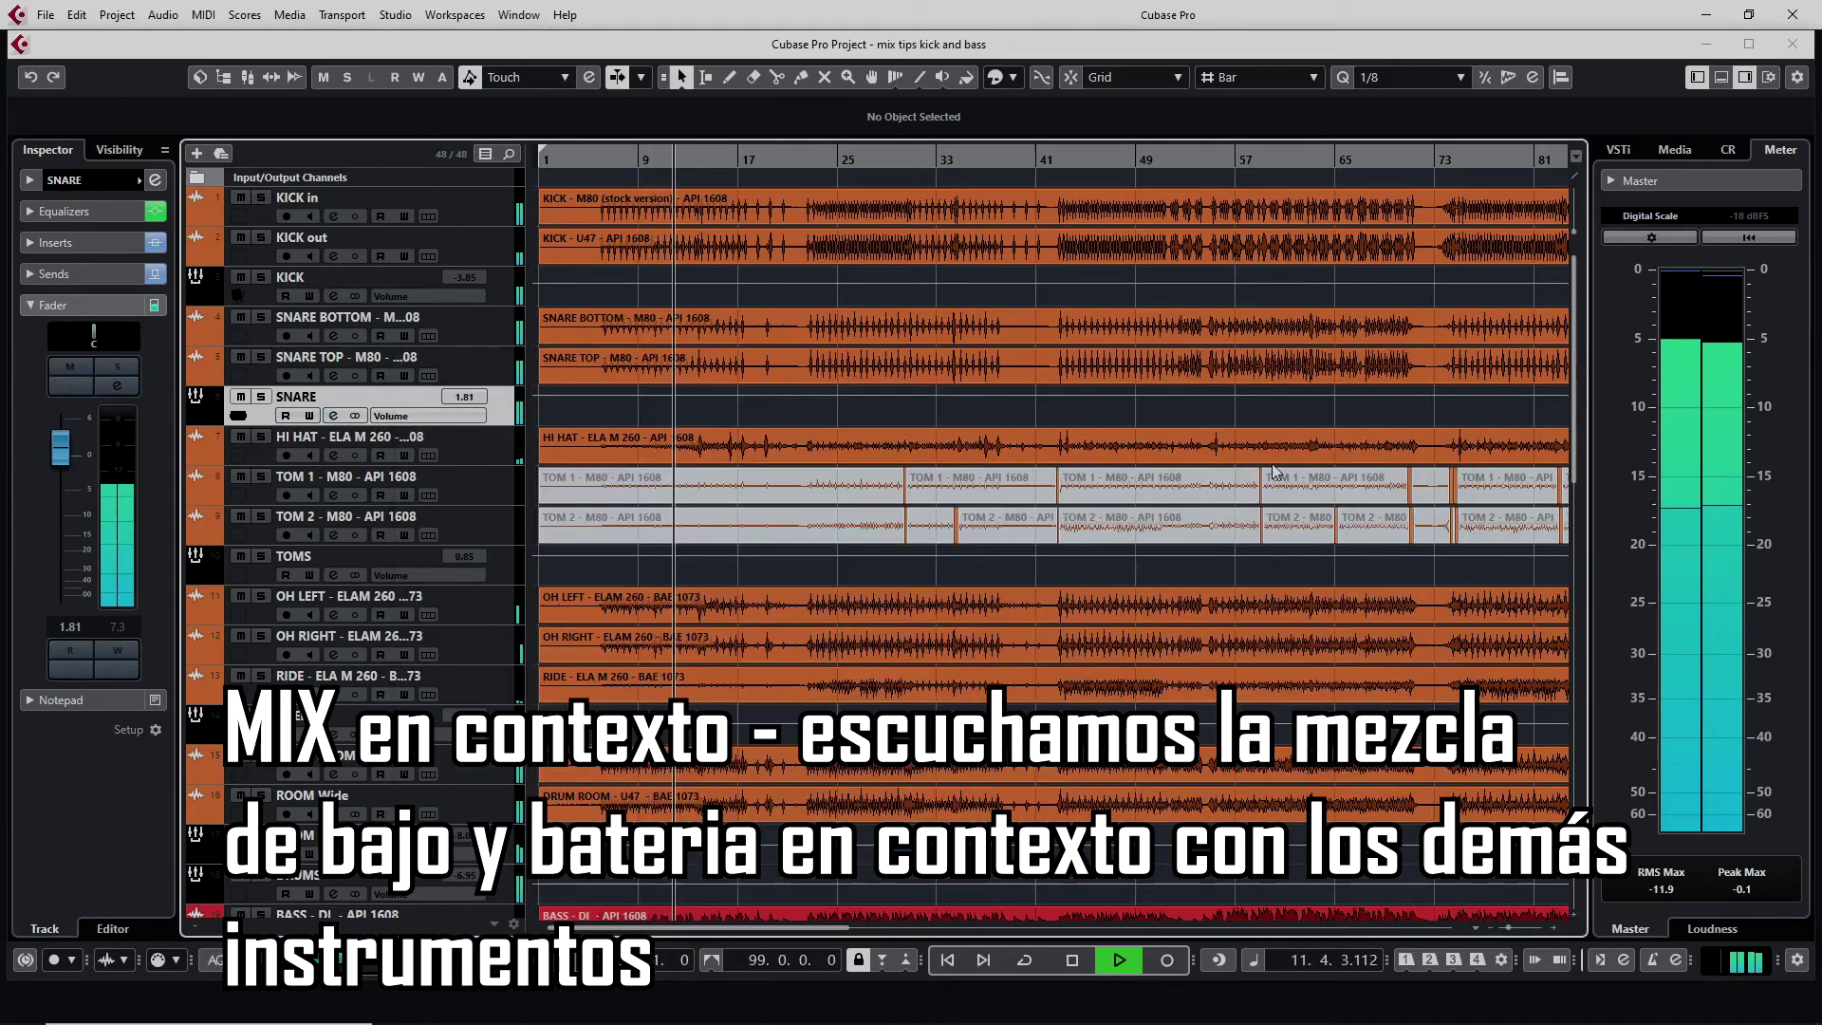
Look over the drum, bass and keys tracks across the arrangement while the full mix plays.
{"action": "key", "text": "g"}
{"action": "key", "text": "g"}
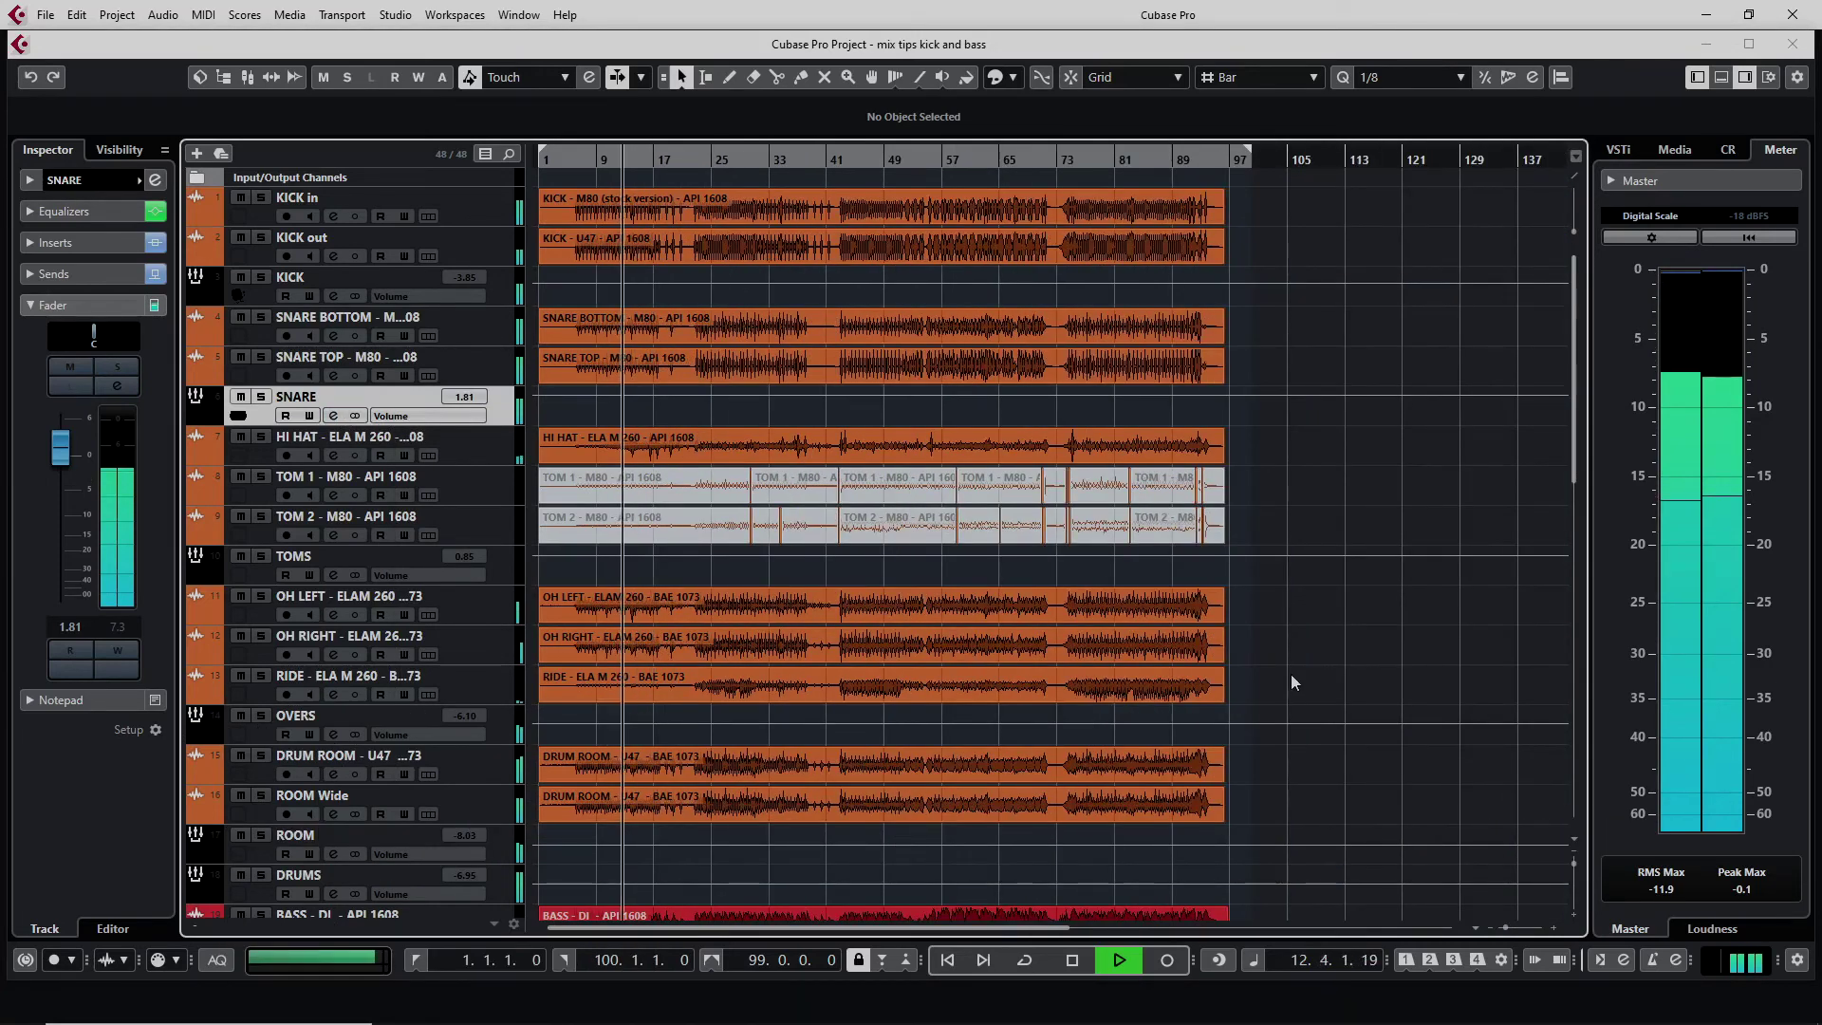
{"action": "scroll", "coordinate": [1292, 681], "scroll_direction": "down", "scroll_amount": 3}
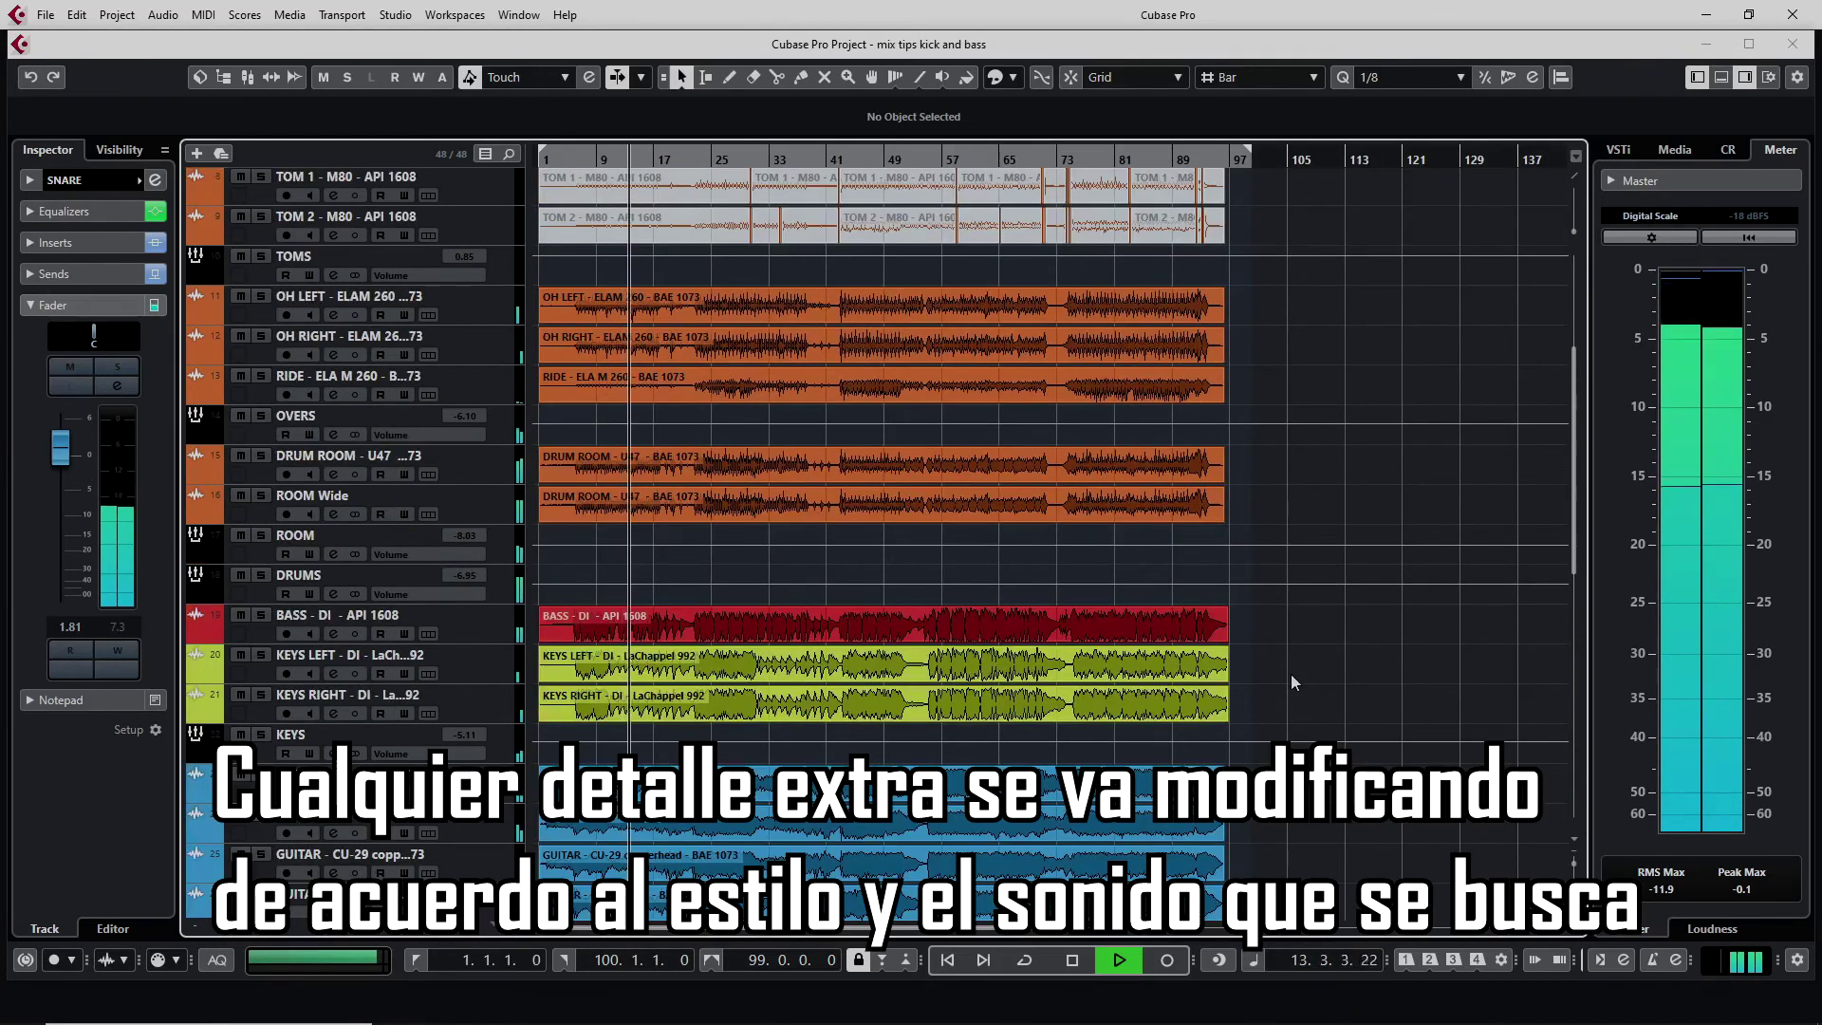
{"action": "scroll", "coordinate": [1291, 674], "scroll_direction": "up", "scroll_amount": 3}
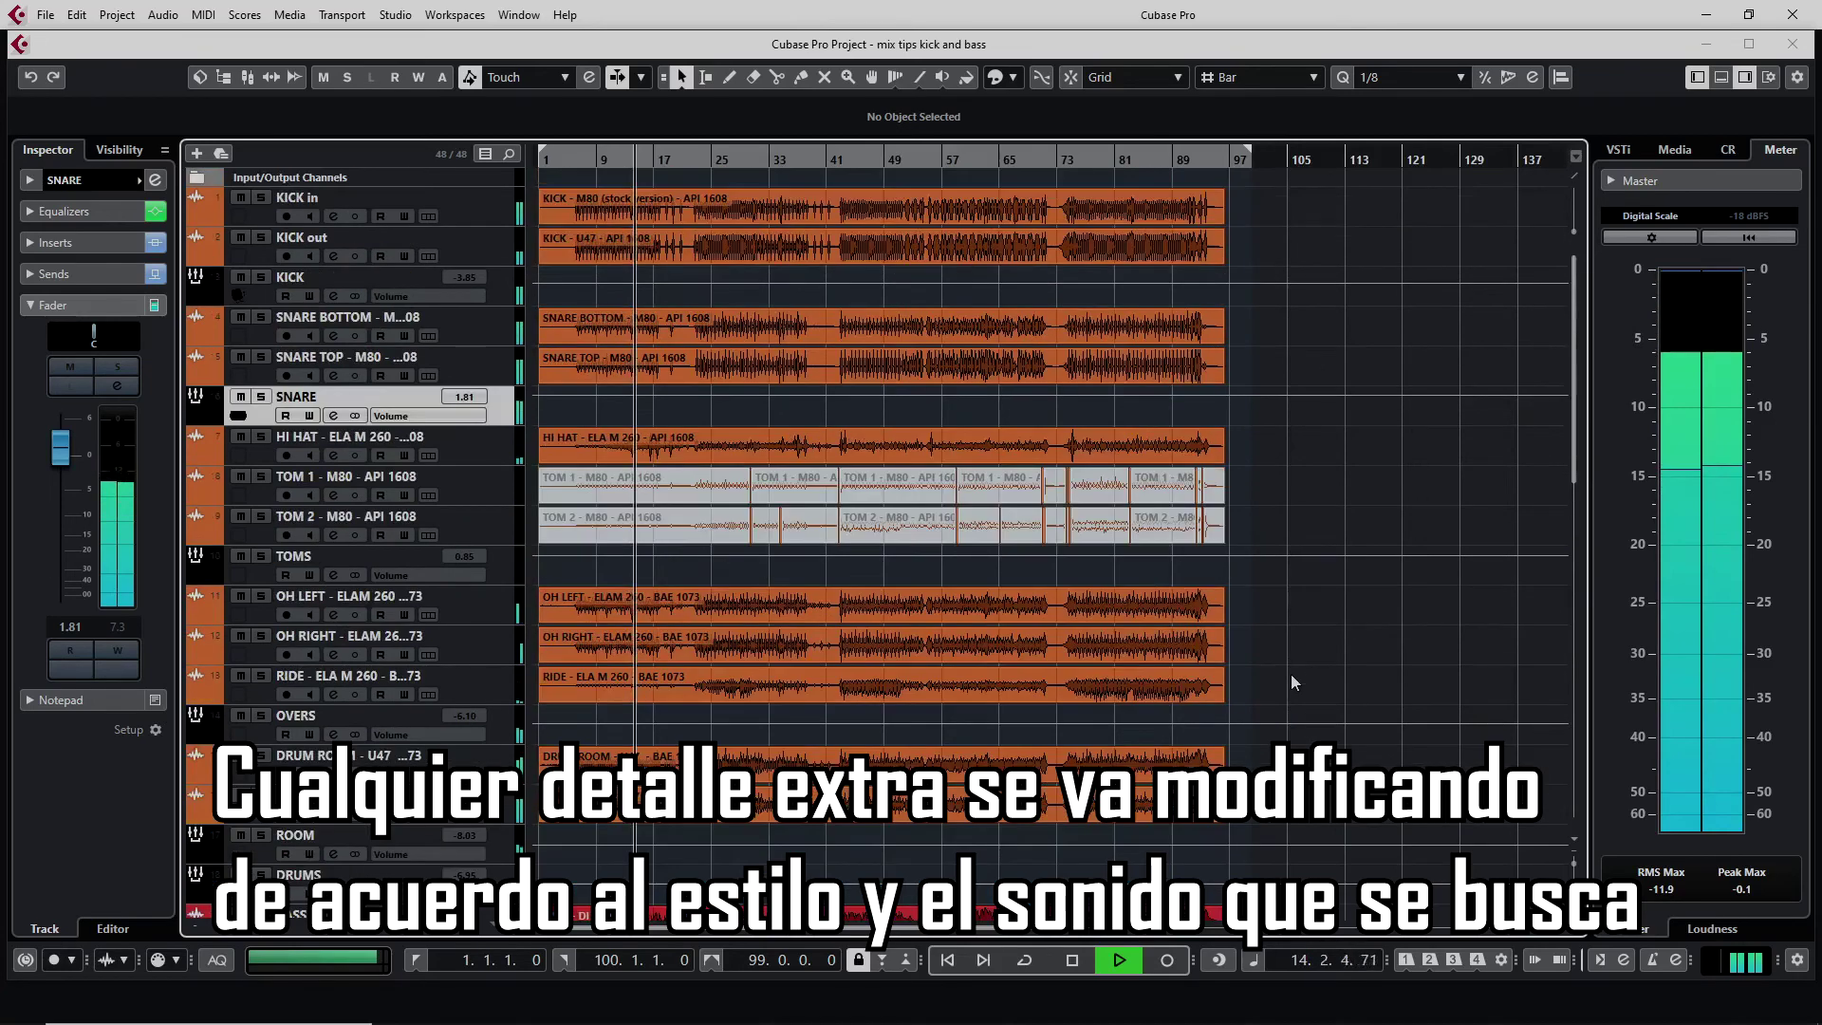
{"action": "scroll", "coordinate": [1290, 674], "scroll_direction": "down", "scroll_amount": 1}
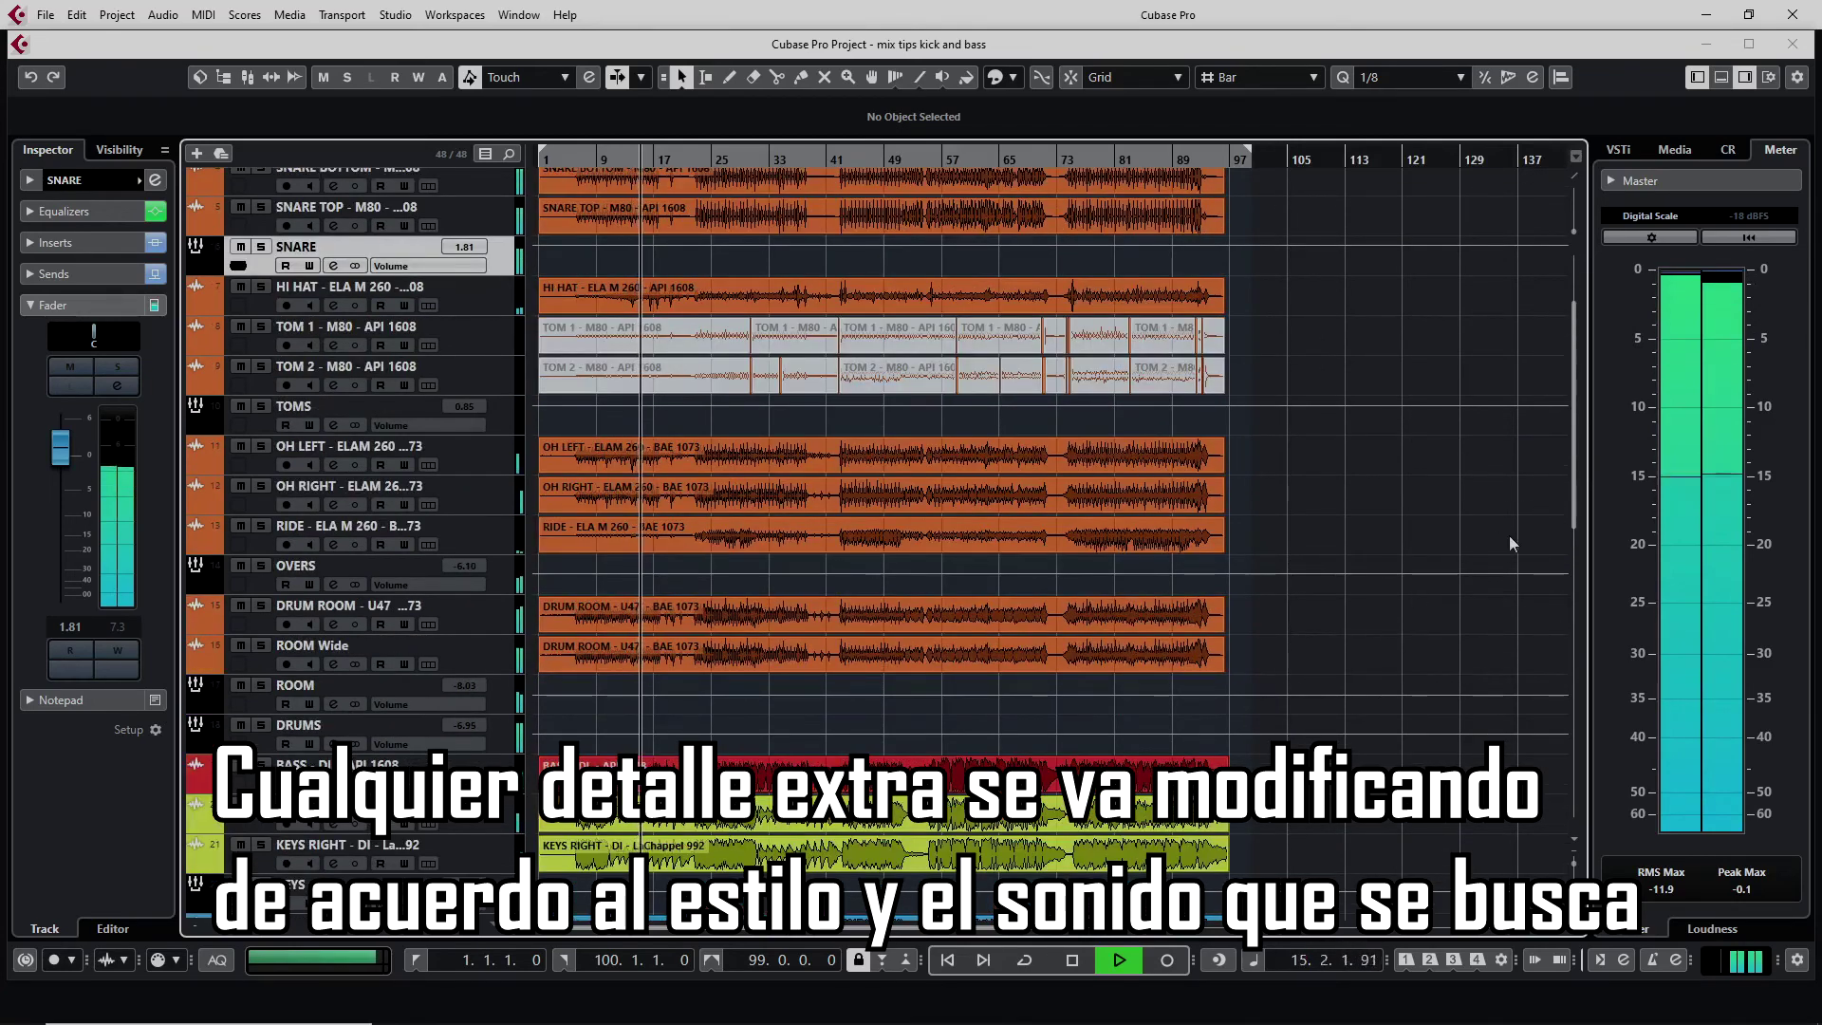
{"action": "scroll", "coordinate": [1478, 537], "scroll_direction": "up", "scroll_amount": 3}
{"action": "scroll", "coordinate": [1478, 537], "scroll_direction": "down", "scroll_amount": 3}
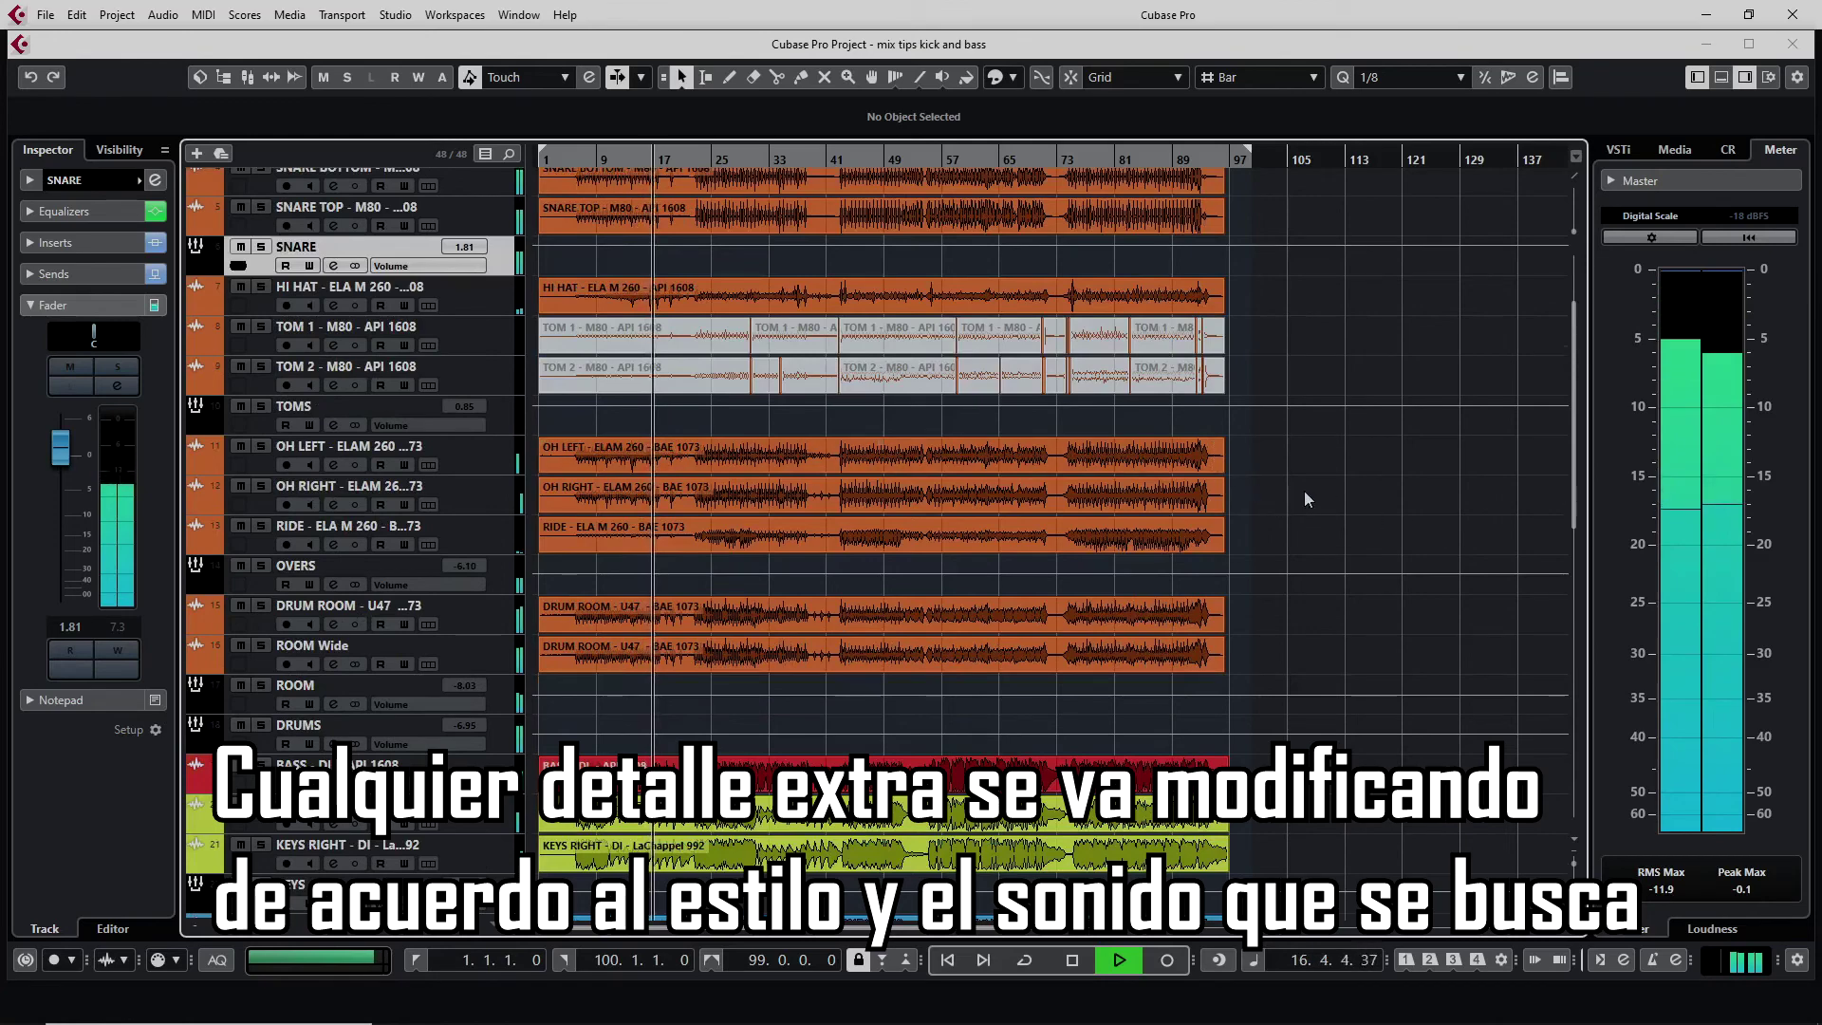
{"action": "key", "text": "h"}
{"action": "key", "text": "h"}
{"action": "key", "text": "h"}
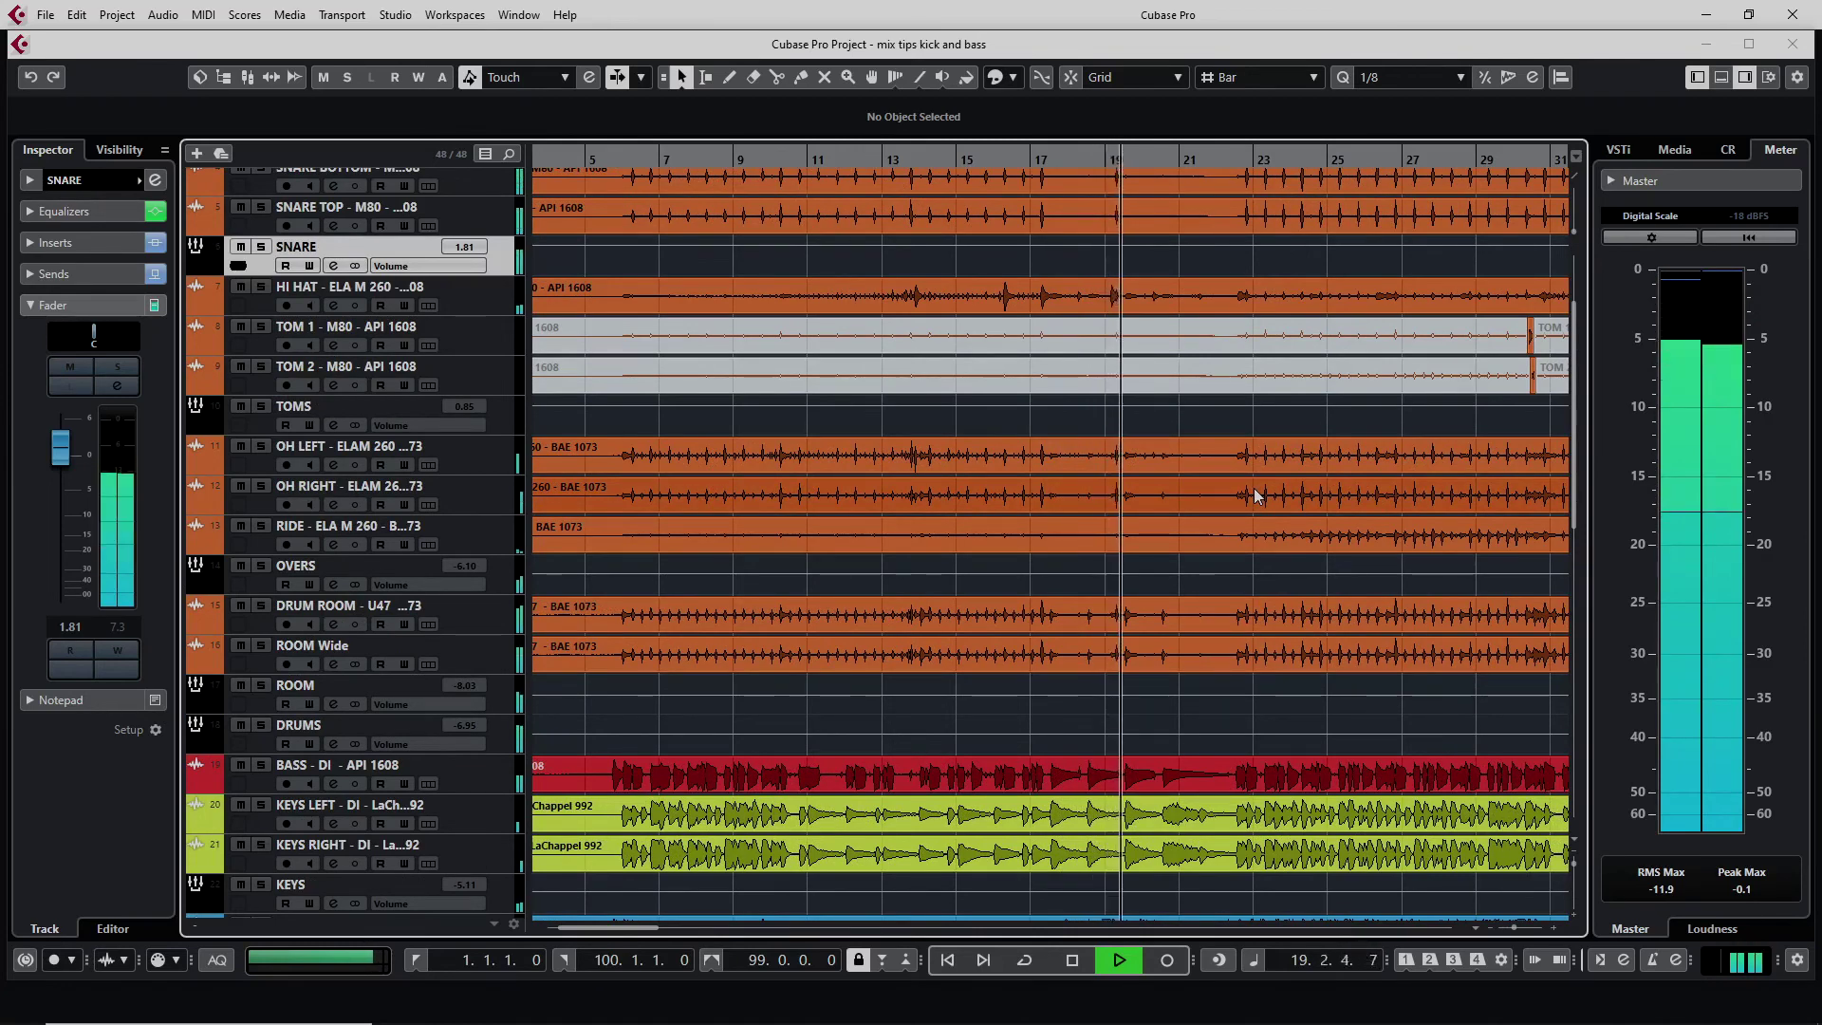
{"action": "key", "text": "g"}
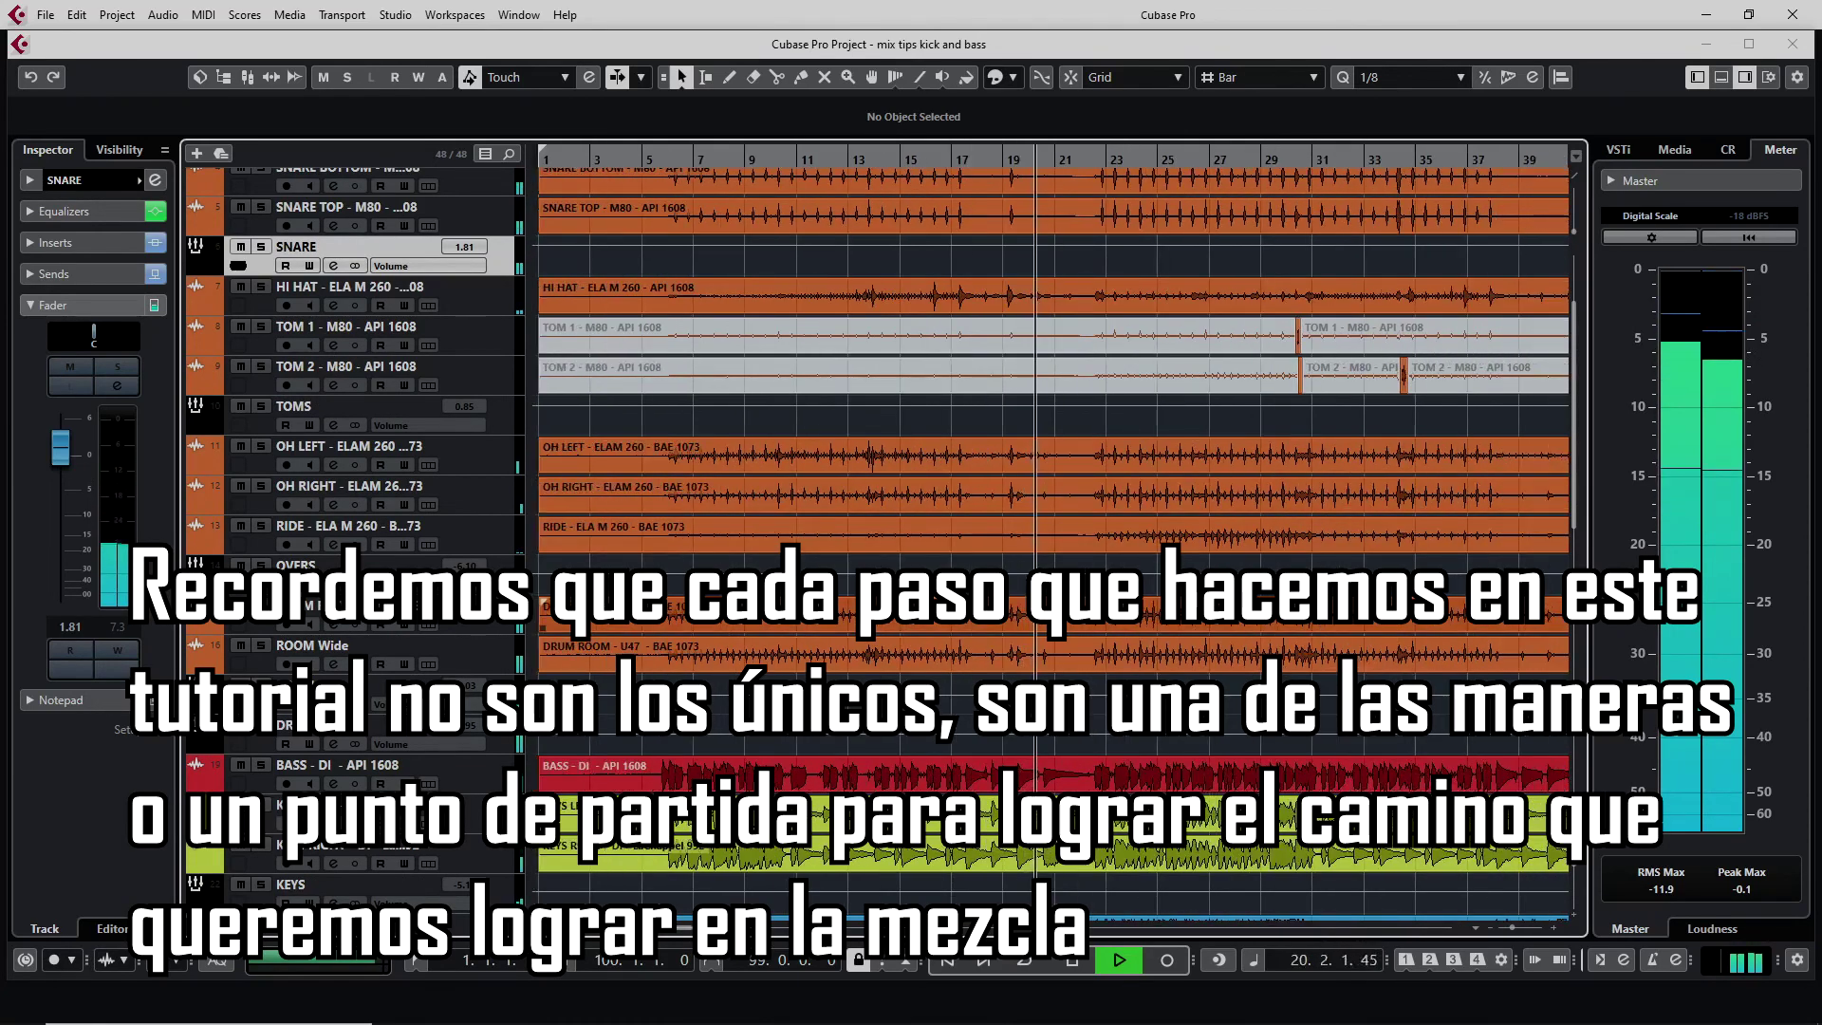
{"action": "key", "text": "g"}
{"action": "key", "text": "g"}
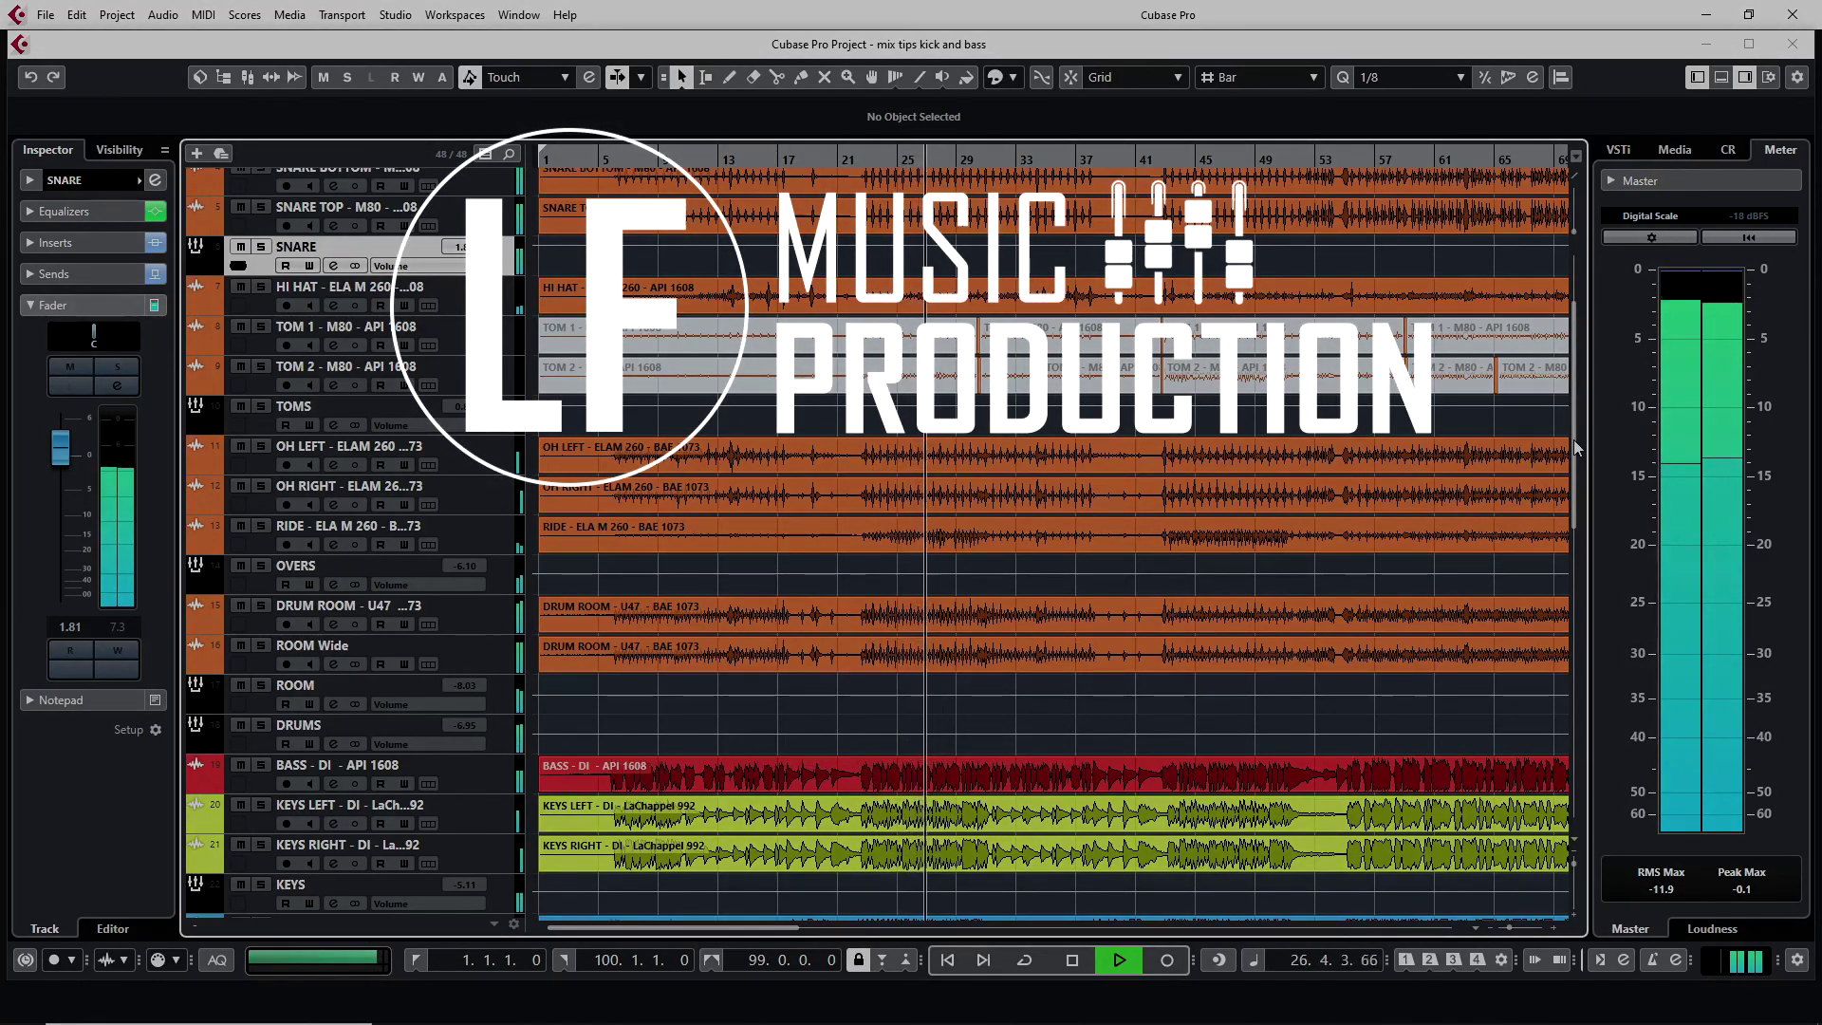
Select the KICK group channel among the drum tracks.
{"action": "left_click_drag", "start_coordinate": [1573, 440], "coordinate": [1578, 403]}
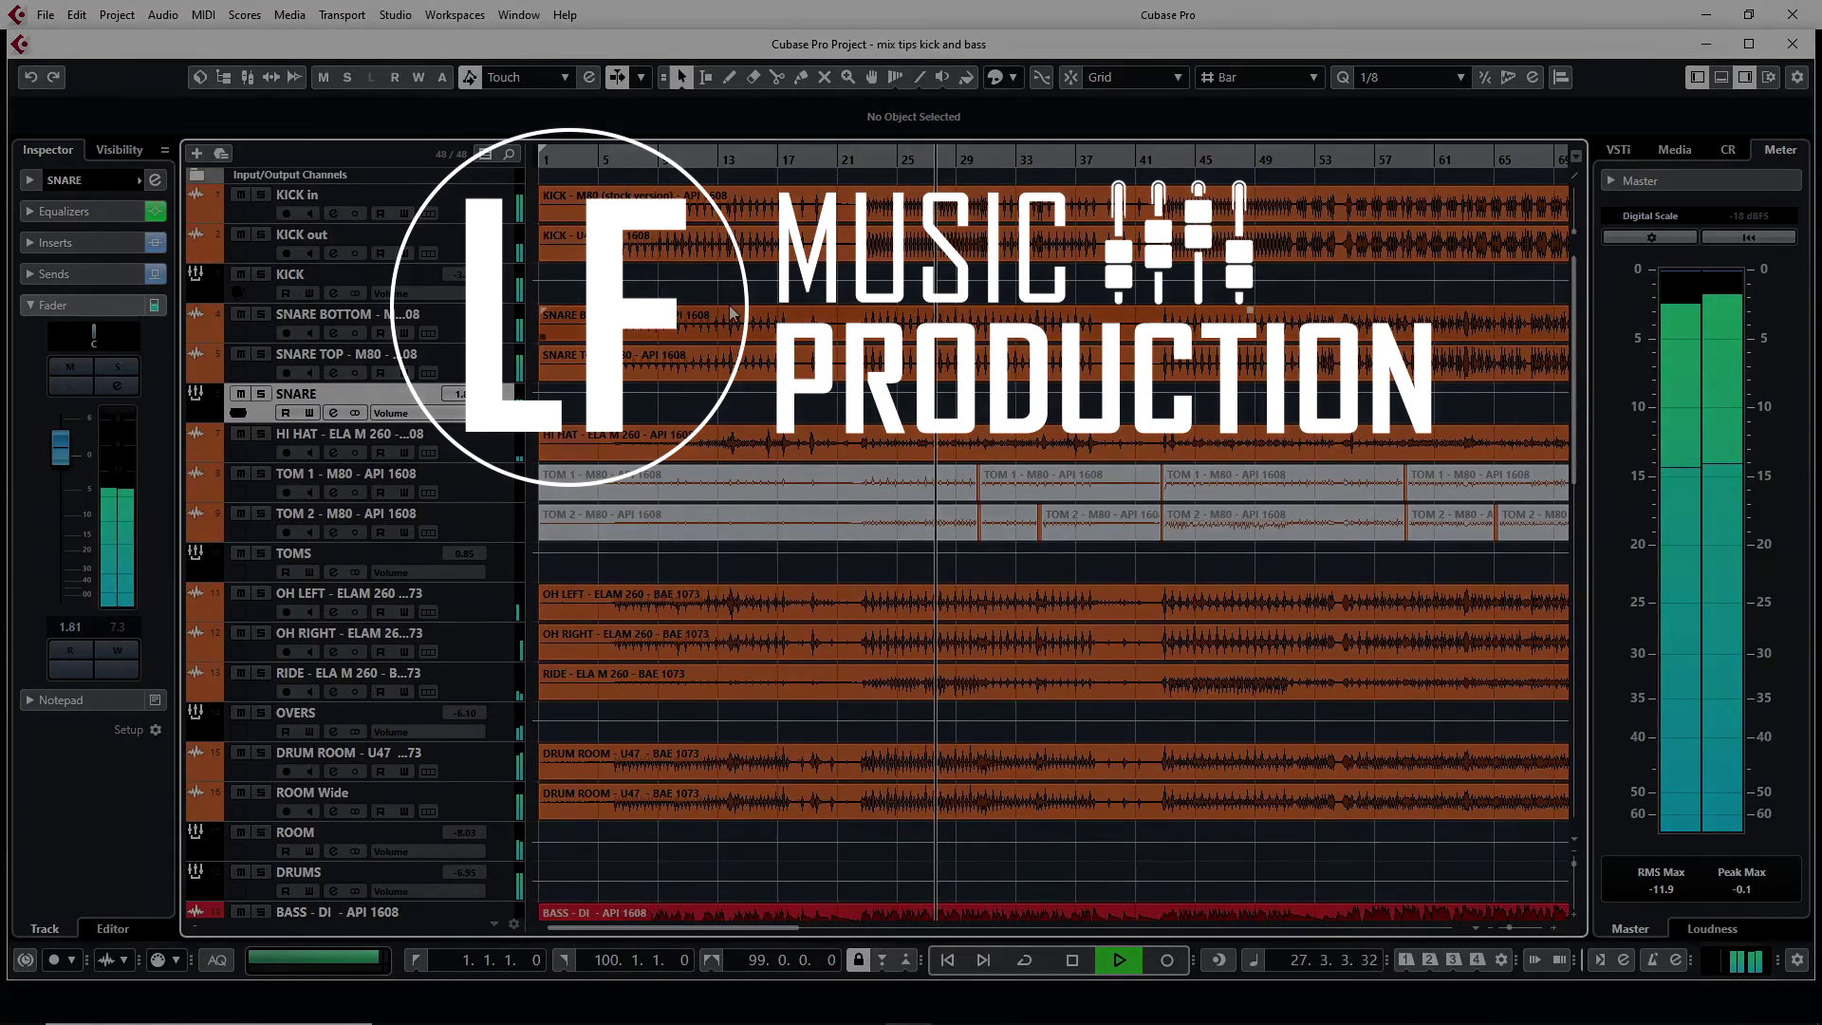
{"action": "left_click", "coordinate": [361, 281]}
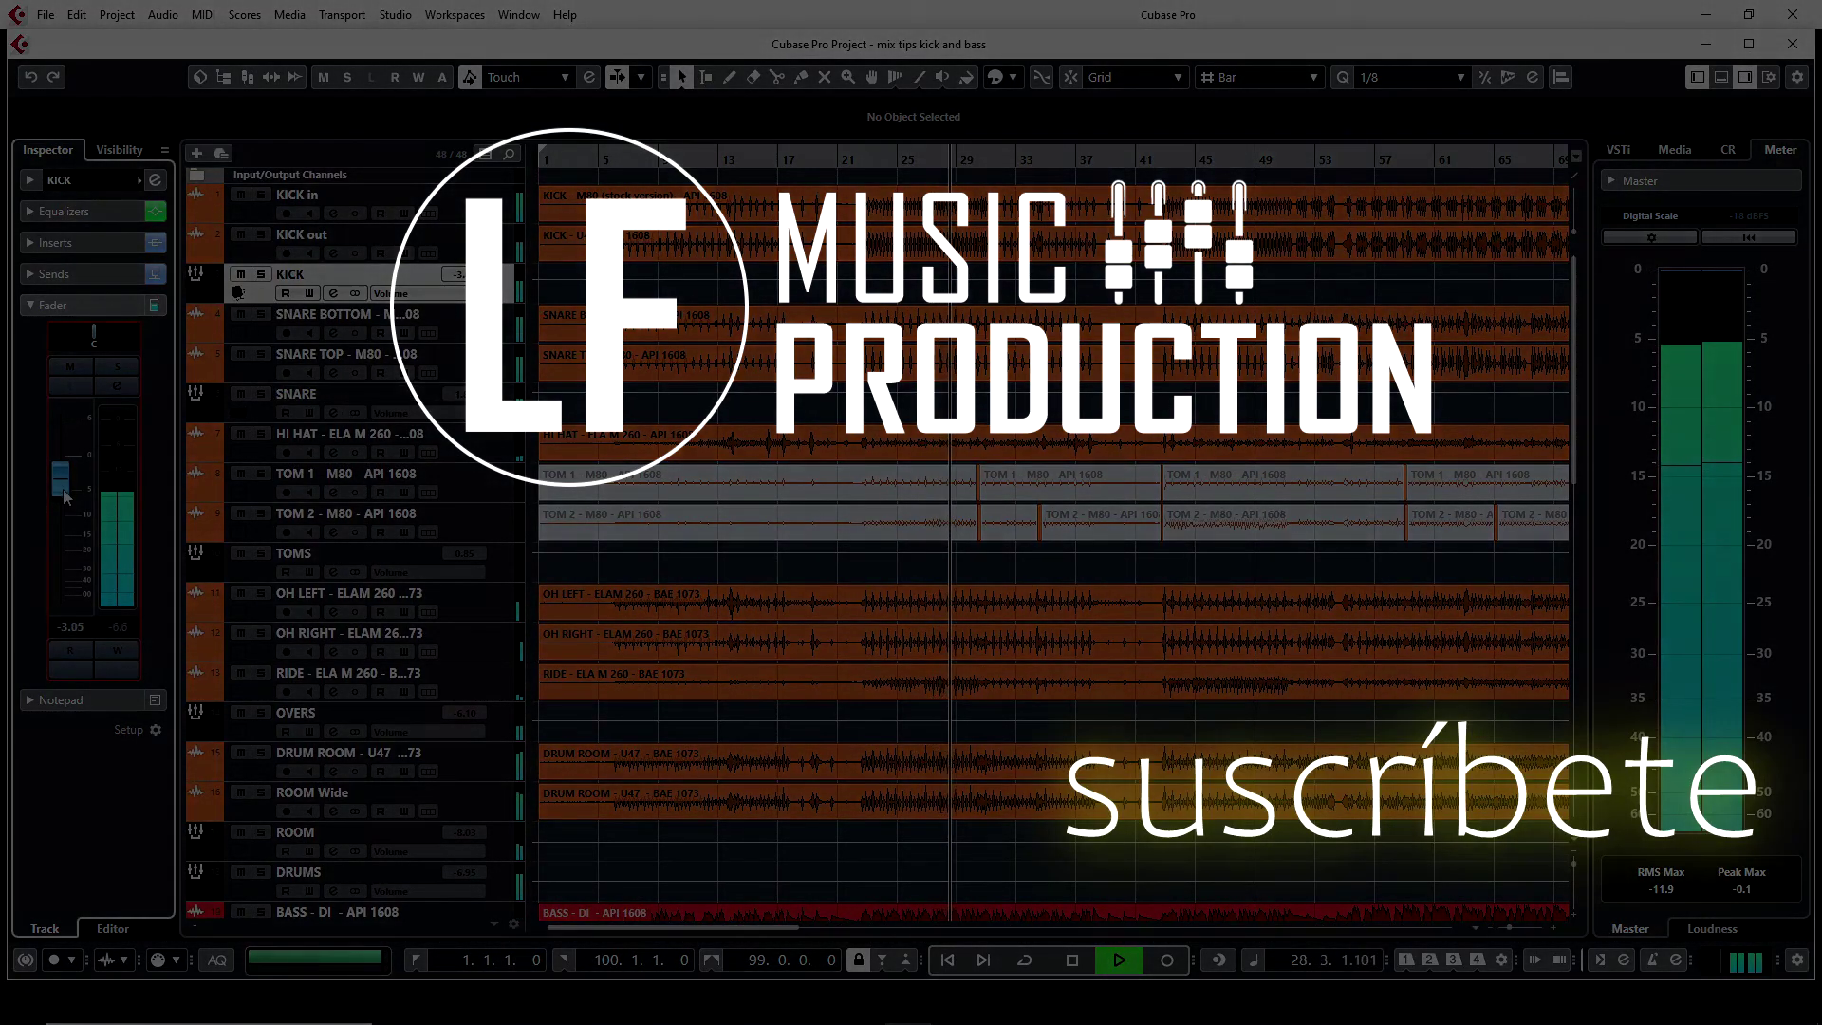